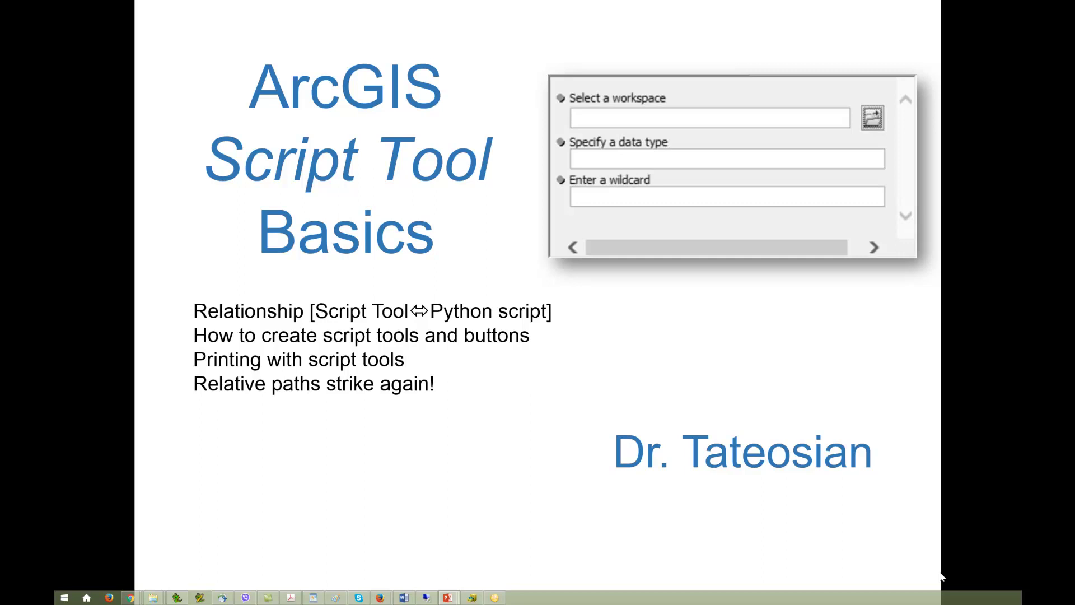
click(941, 578)
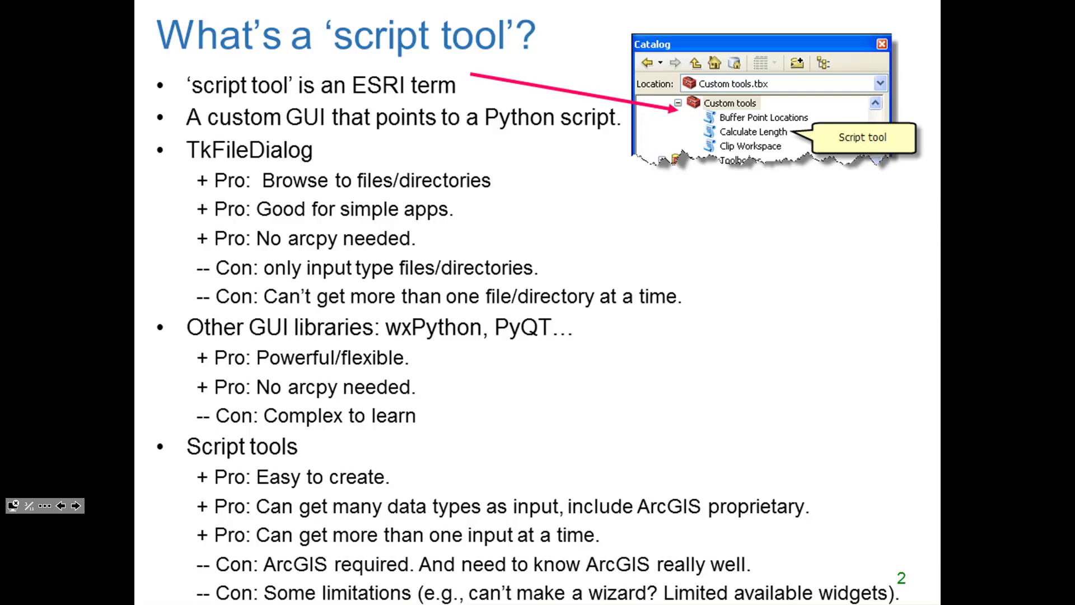
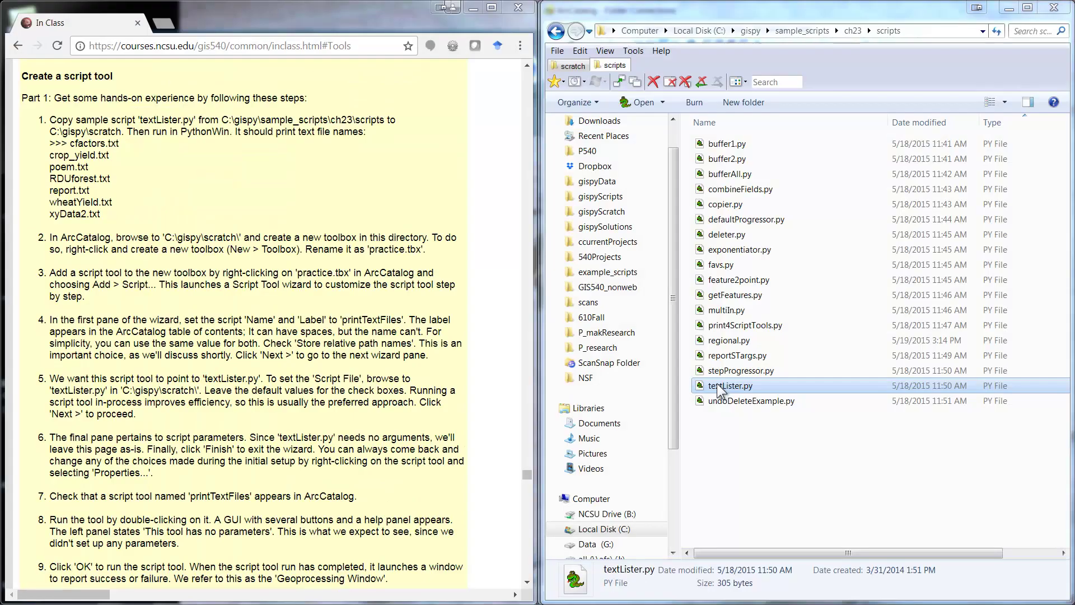
Step: Copy textLister.py from the ch23 scripts folder into C:\gispy\scratch
click(571, 66)
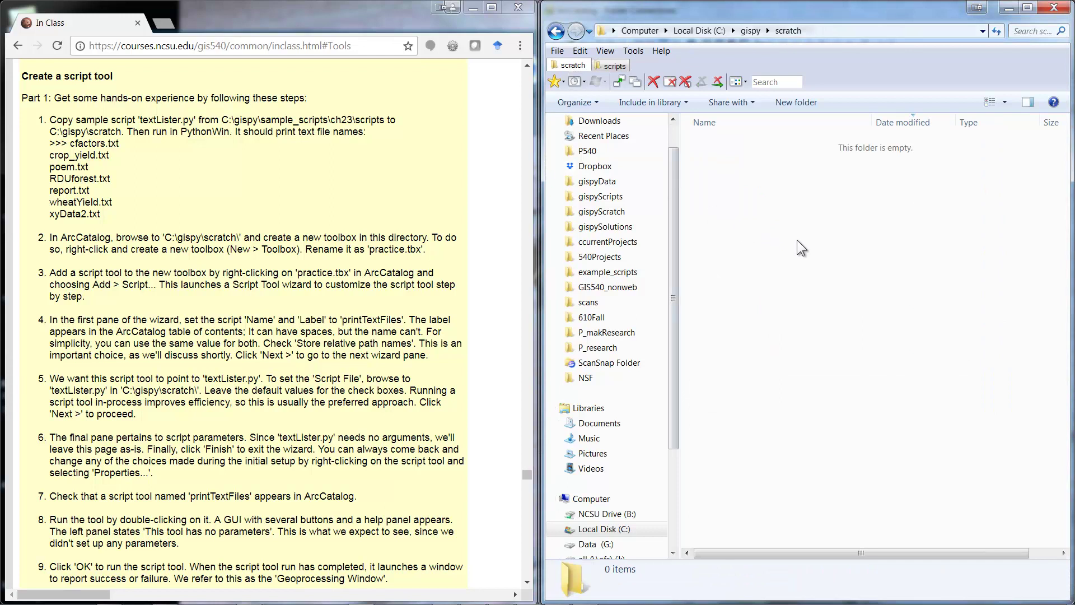
click(611, 65)
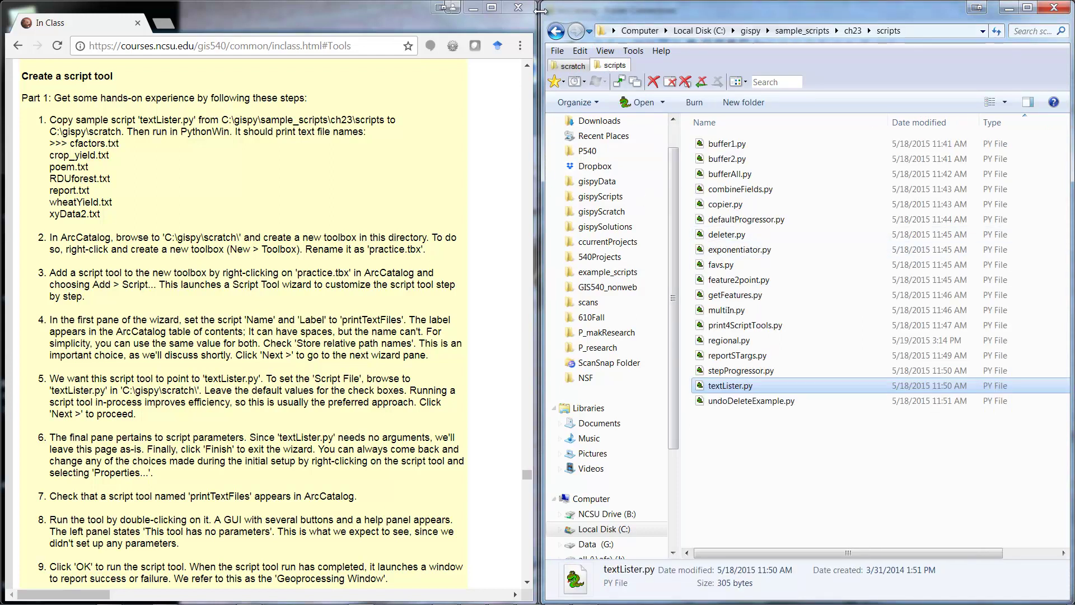
click(571, 65)
key(ctrl+v)
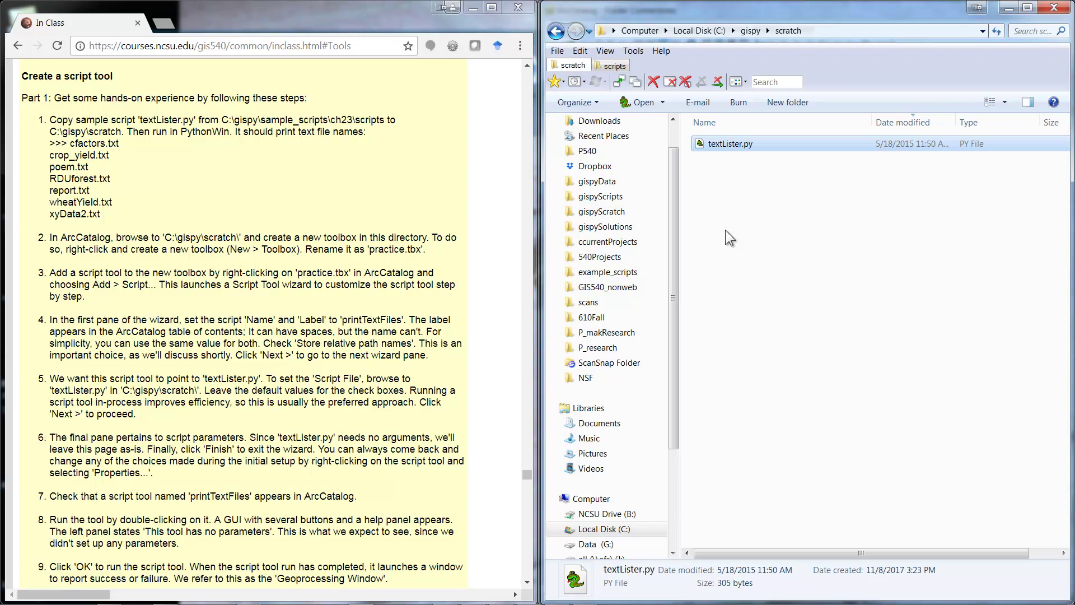
Step: Open the textLister.py copy from the scratch folder in PythonWin and tile the script and interactive windows
double_click(720, 147)
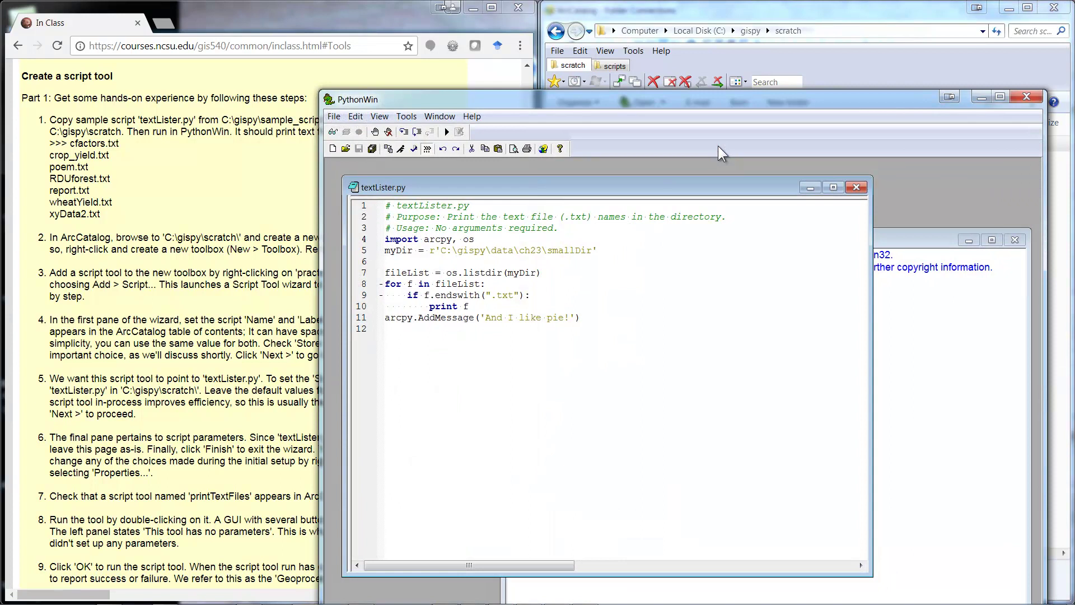
click(440, 116)
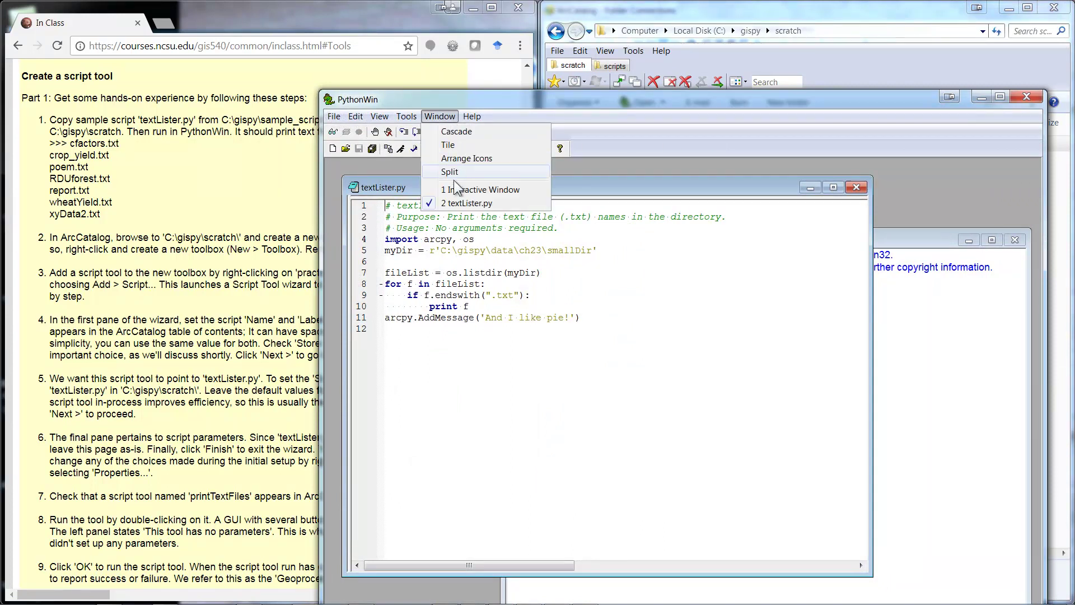
click(457, 146)
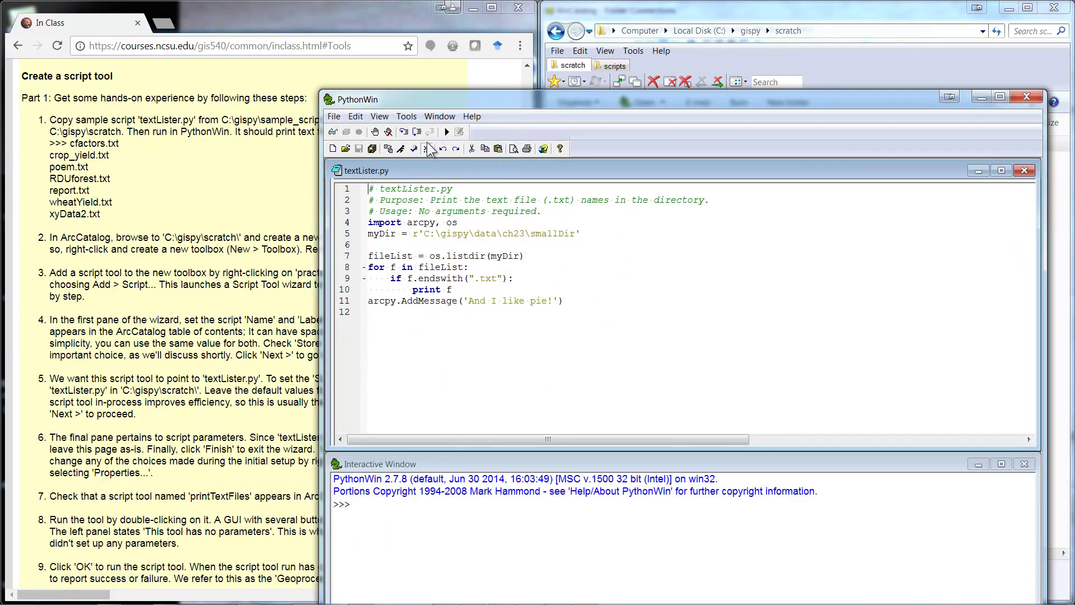
Step: Run C:\gispy\scratch\textLister.py in PythonWin with no arguments and no debugging
click(401, 149)
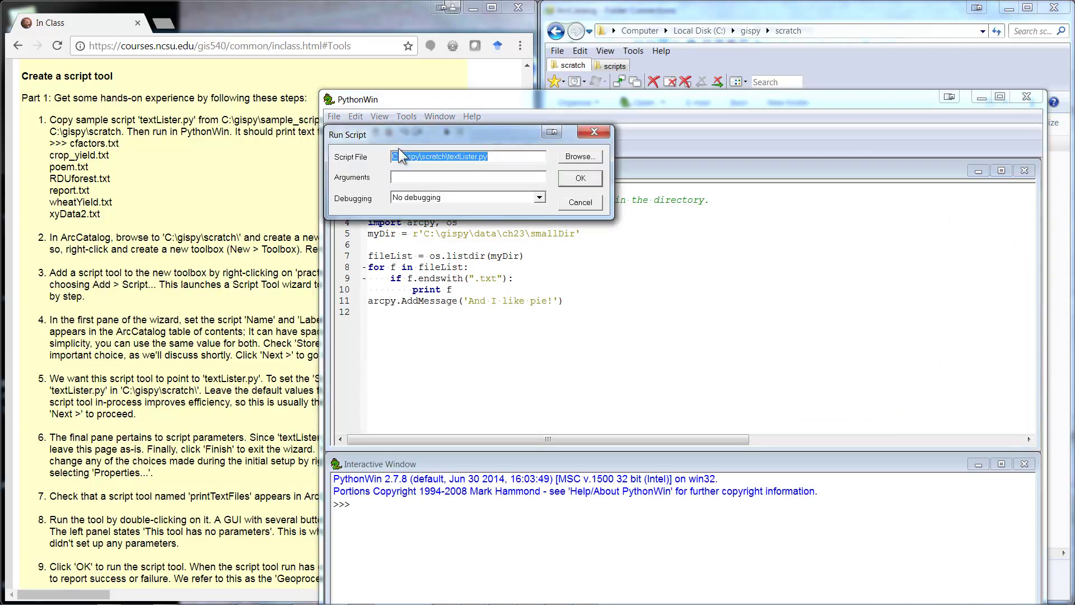
key(Return)
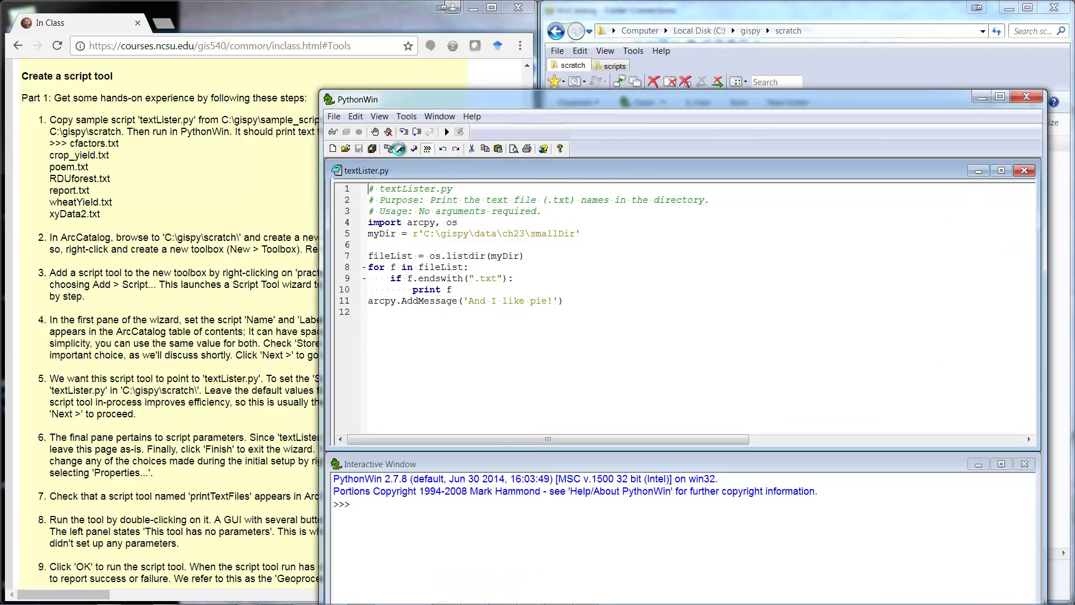
drag(528, 108, 555, 83)
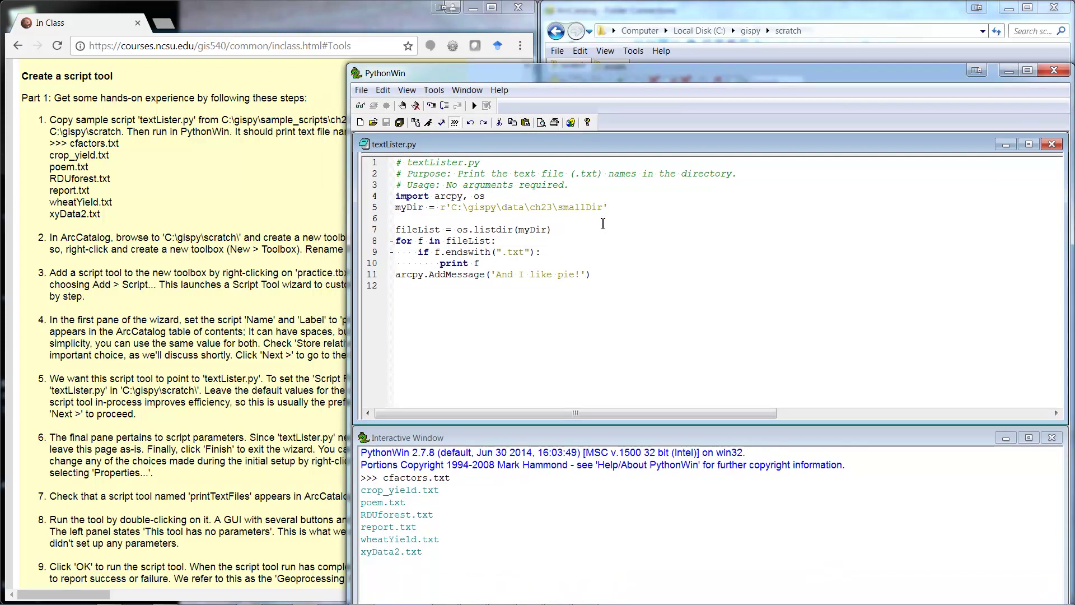
Step: Copy the myDir path from the script and open C:\gispy\data\ch23\smallDir in a new file explorer tab
drag(604, 210, 455, 209)
key(ctrl+c)
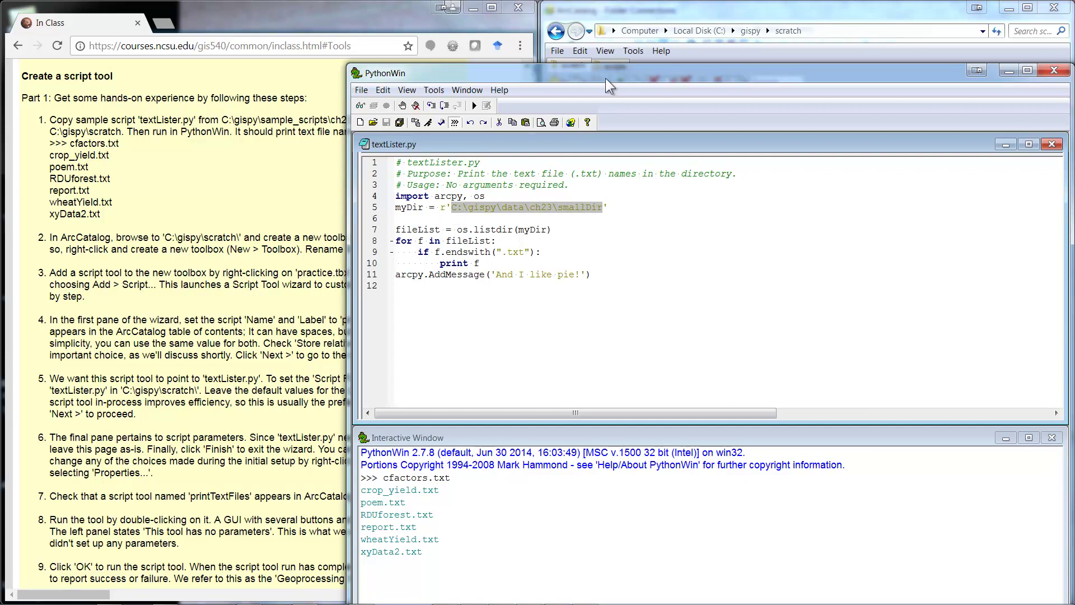
click(641, 16)
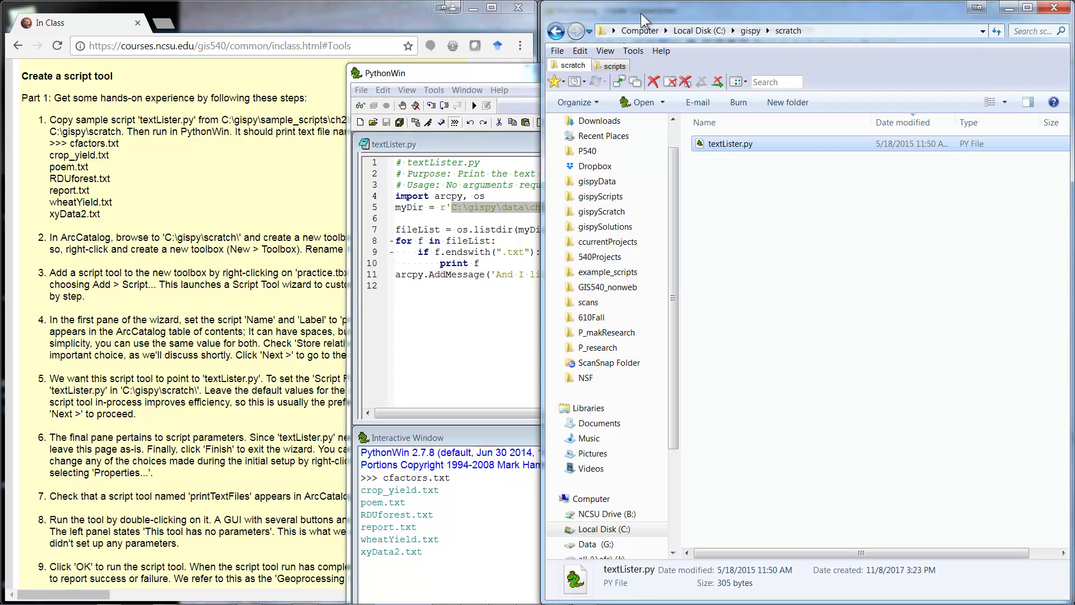
double_click(651, 63)
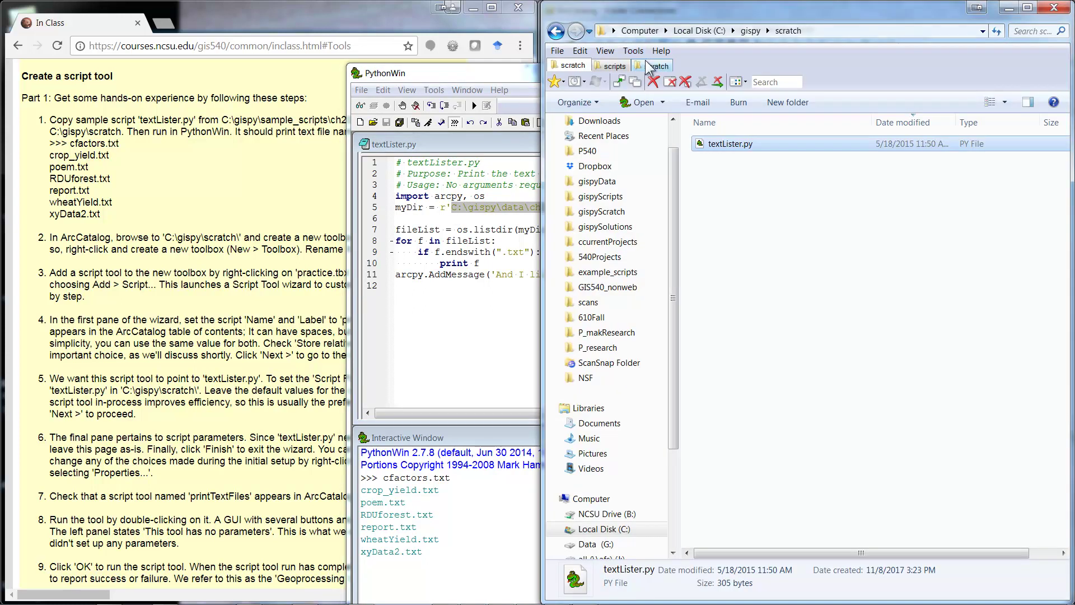
click(834, 33)
key(ctrl+v)
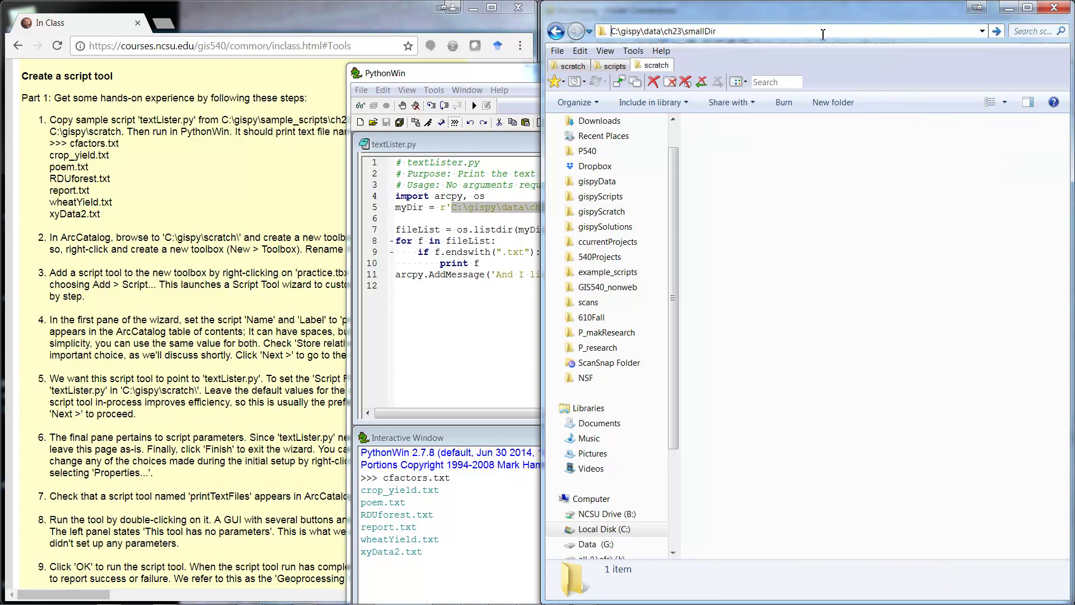
key(Return)
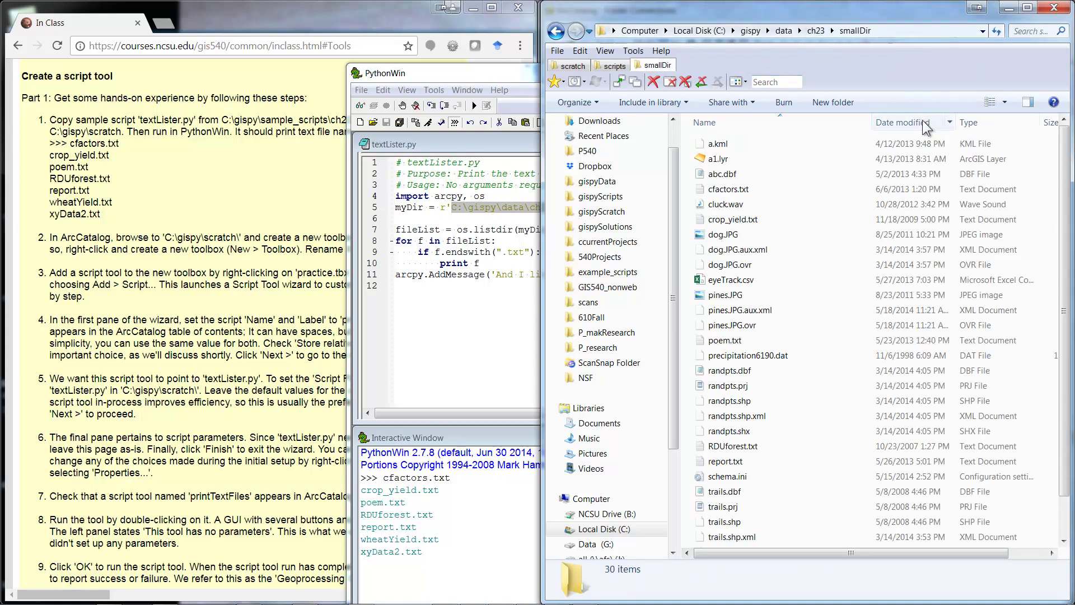
Step: Sort the smallDir files by type and select the text files from cfactors.txt through xyData2.txt to compare with the script output
click(975, 124)
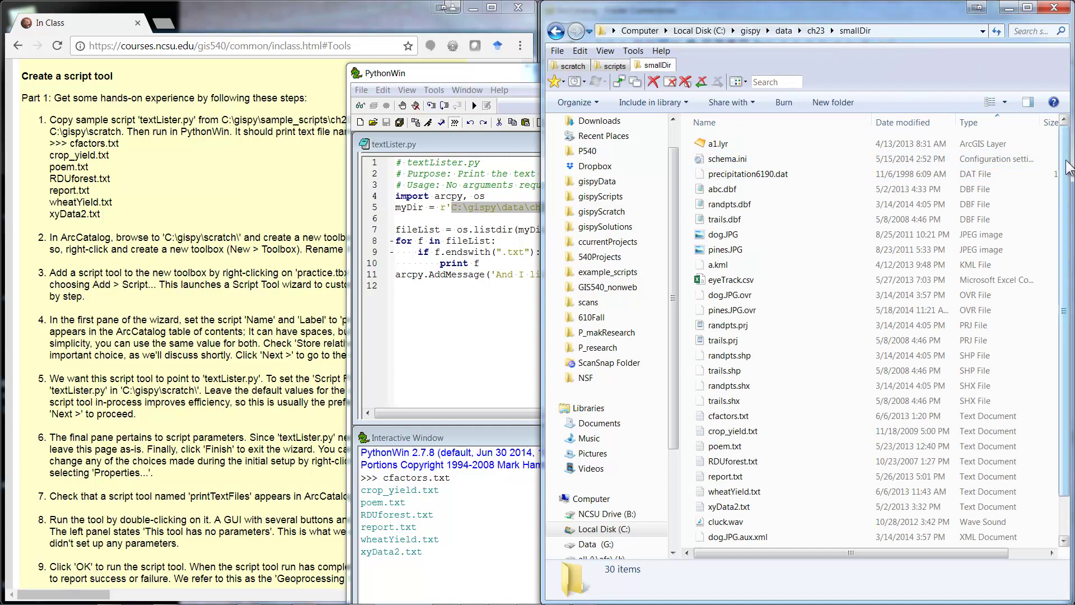
scroll(1067, 230, down, 3)
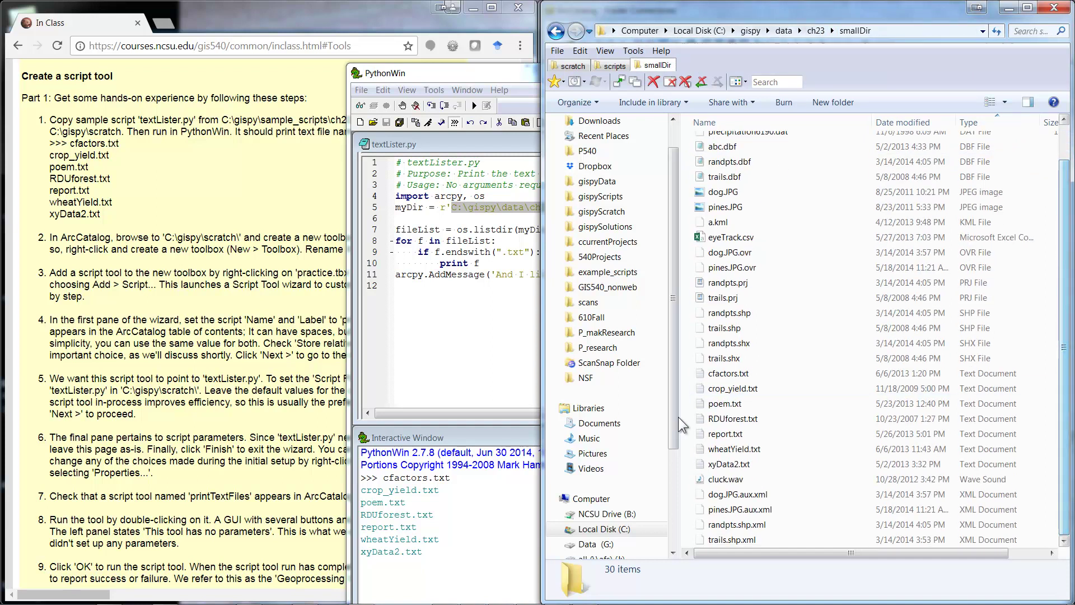
click(713, 373)
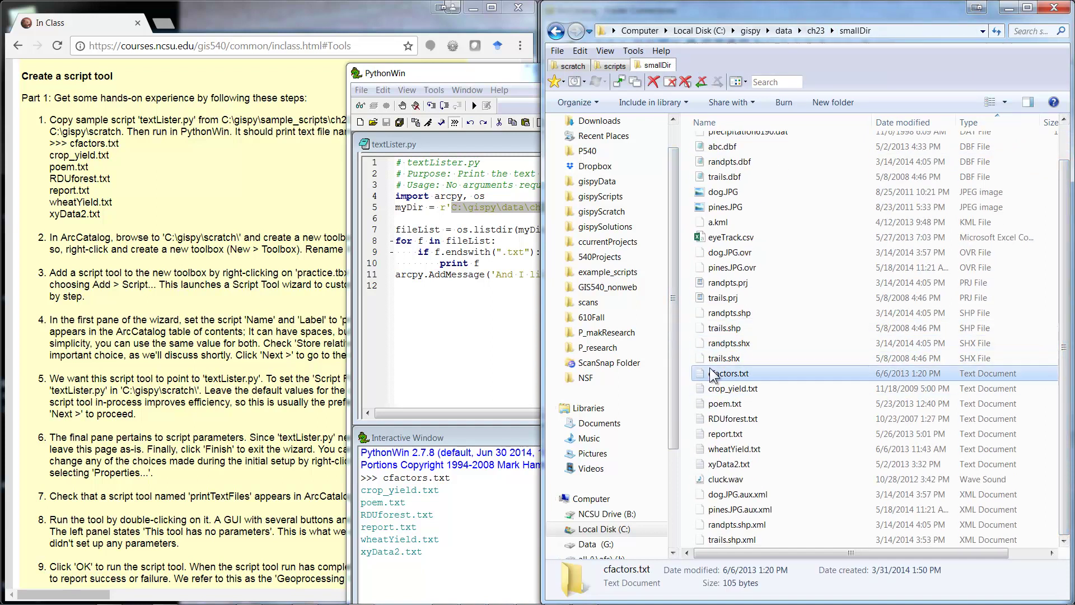
shift+click(713, 465)
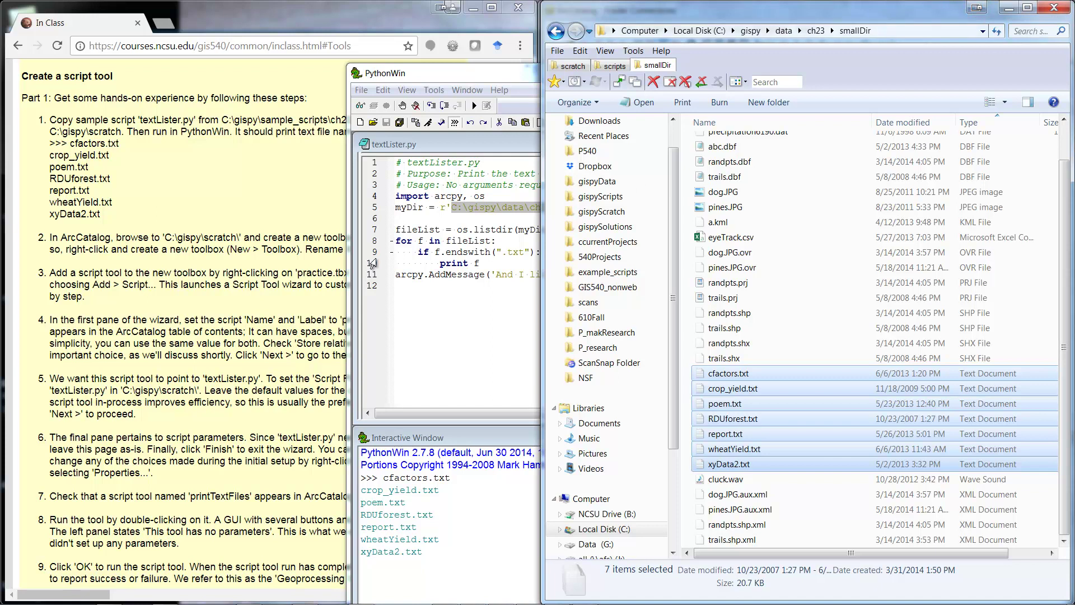
Step: Switch to ArcCatalog and go to the folder C:\gispy\scratch
click(261, 200)
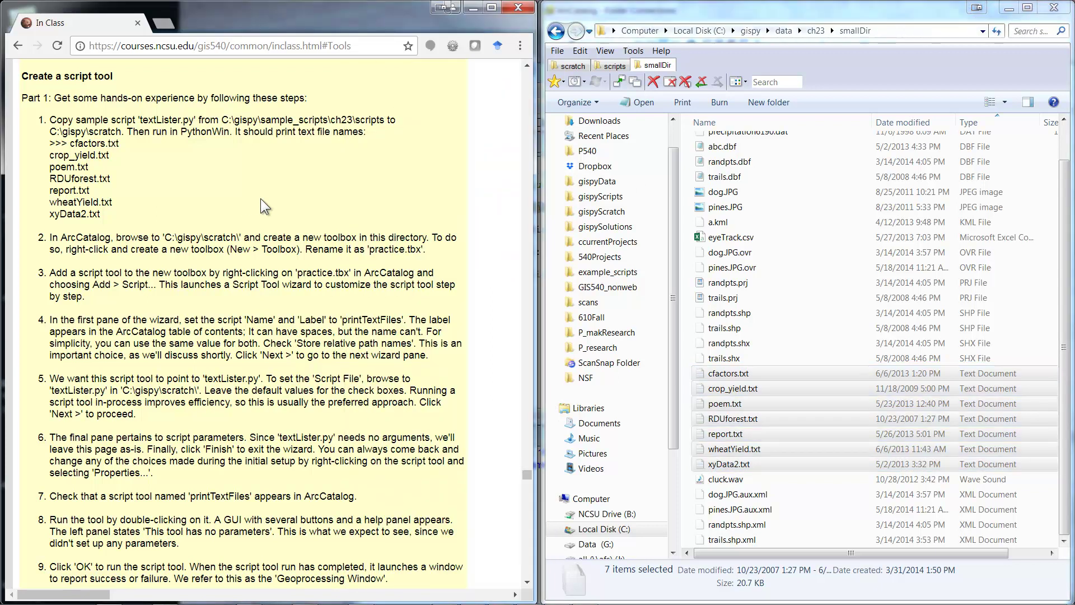
mouse_move(365, 585)
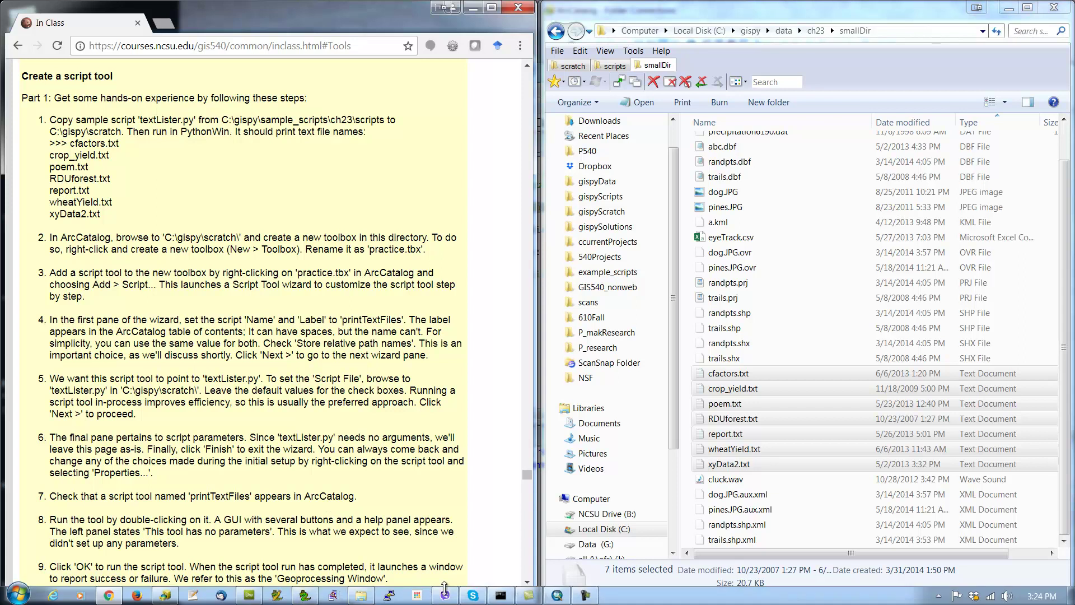
click(165, 595)
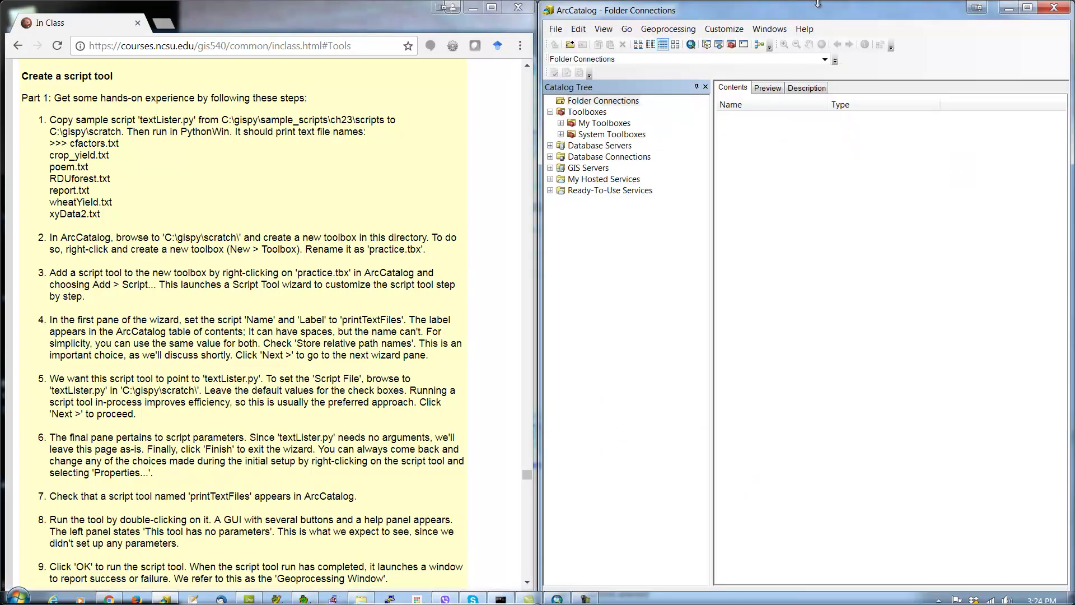
click(634, 59)
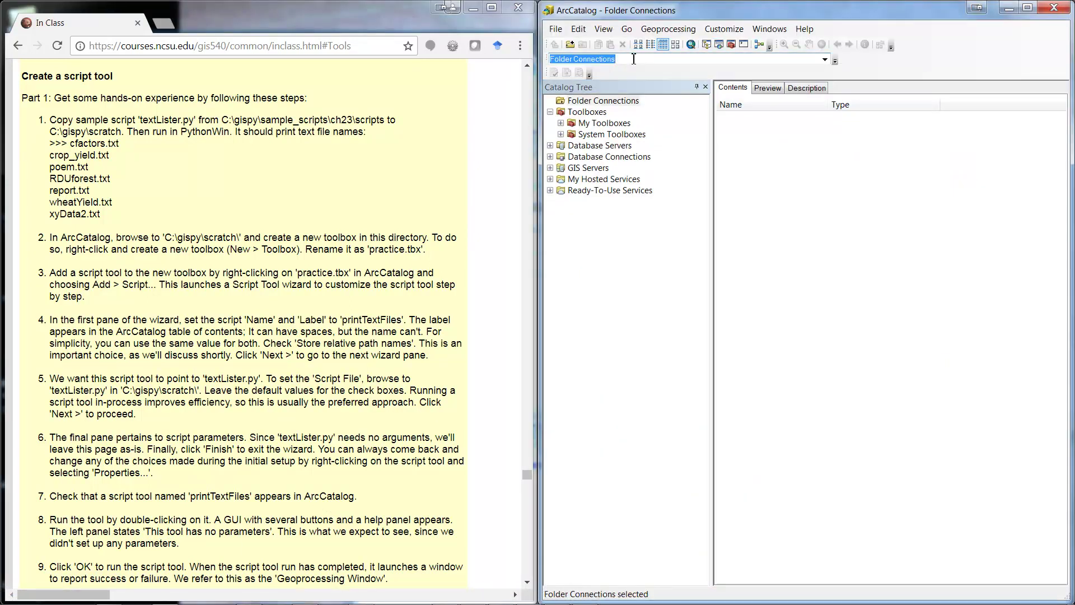
text(C:\)
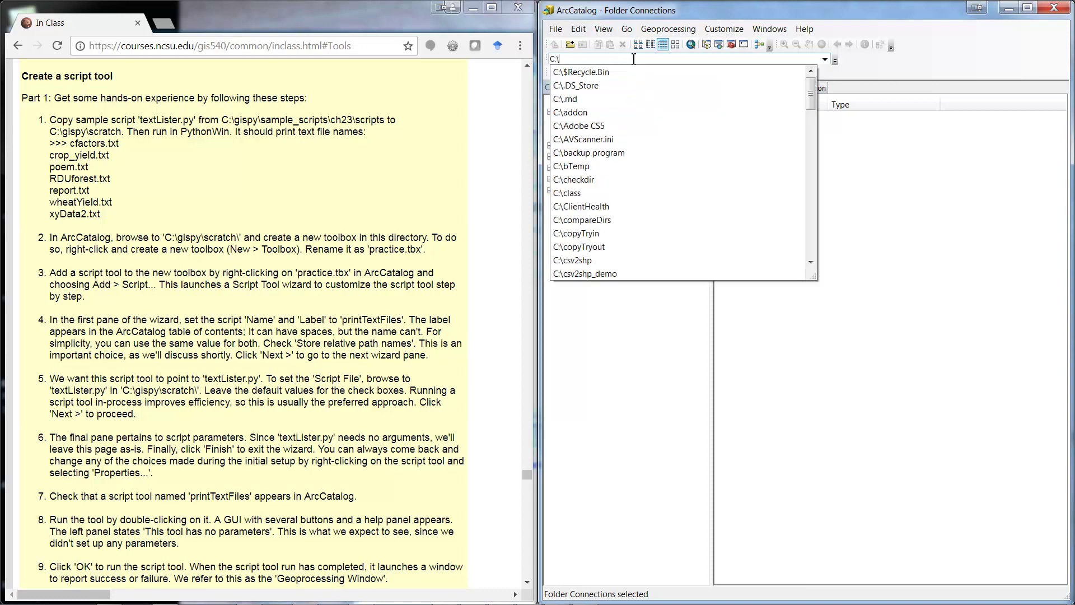
text(gispy\scr)
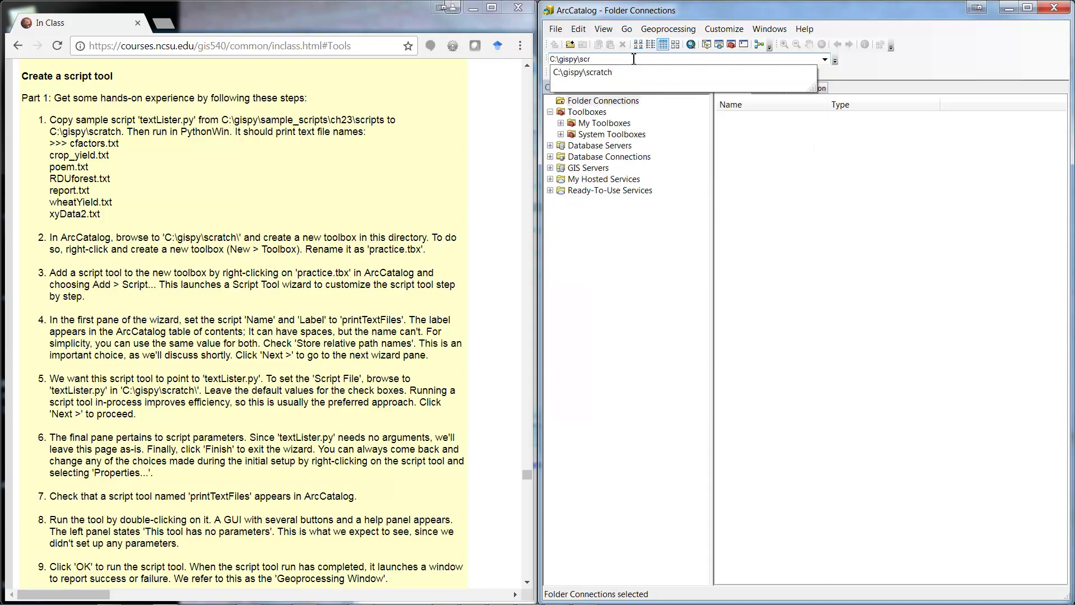
key(Down)
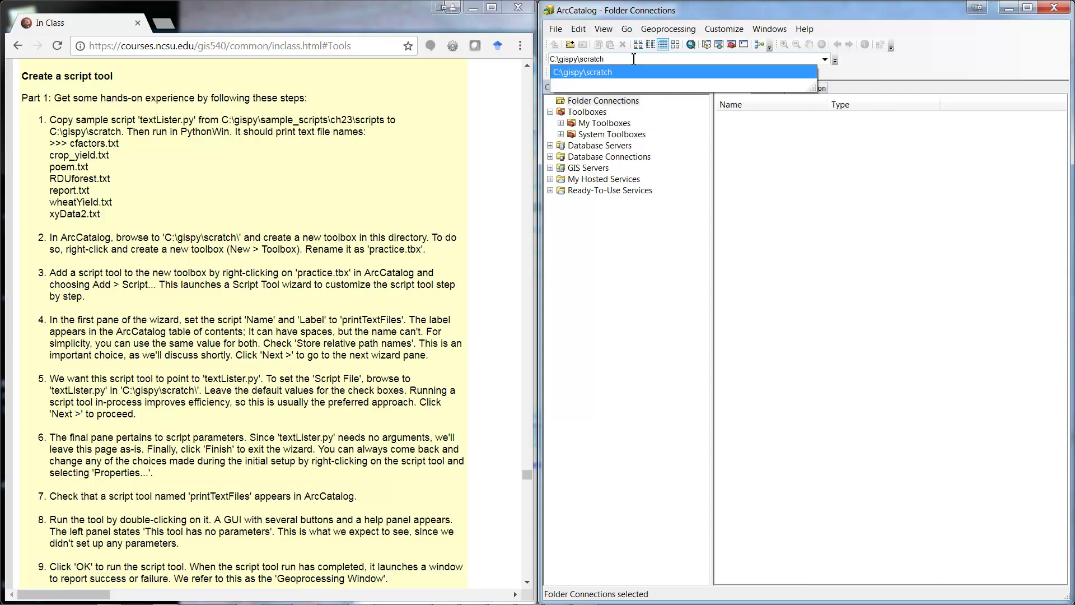
key(Return)
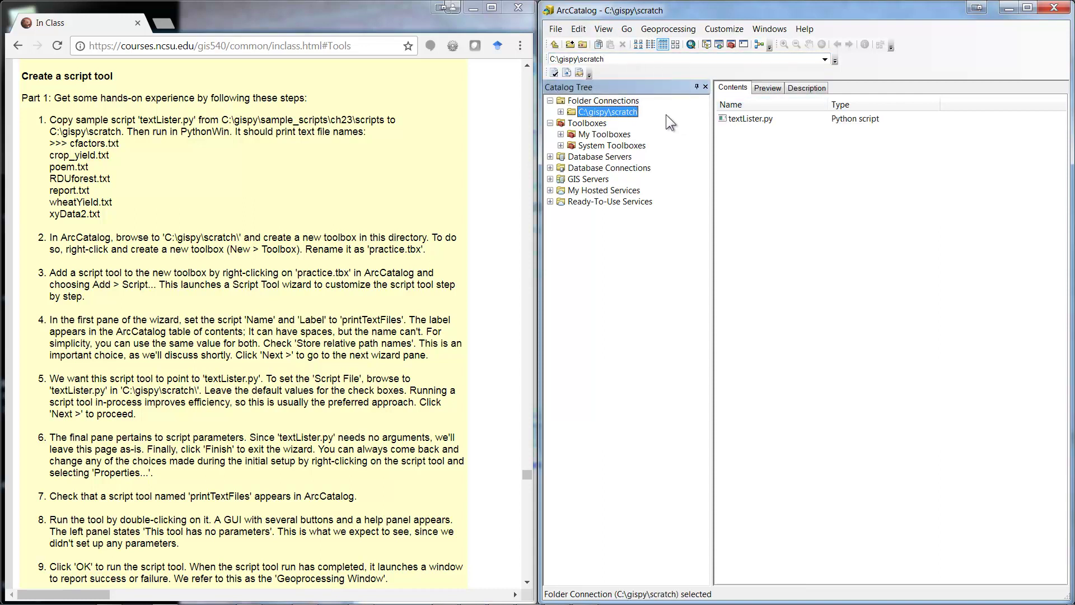
Step: Create a new toolbox in the C:\gispy\scratch folder and name it practice.tbx
click(561, 112)
right_click(602, 117)
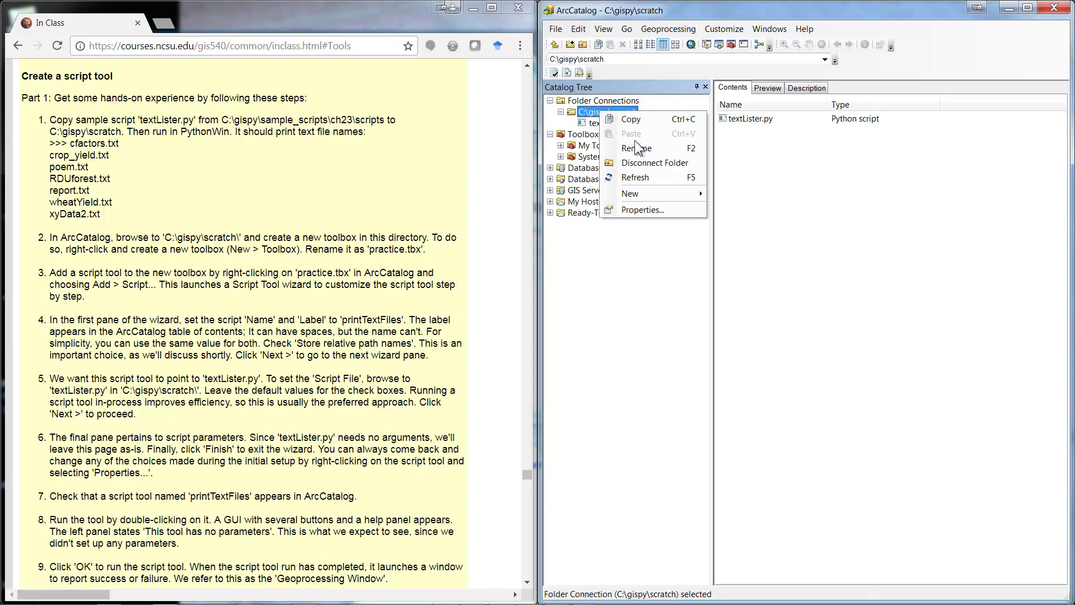
mouse_move(664, 195)
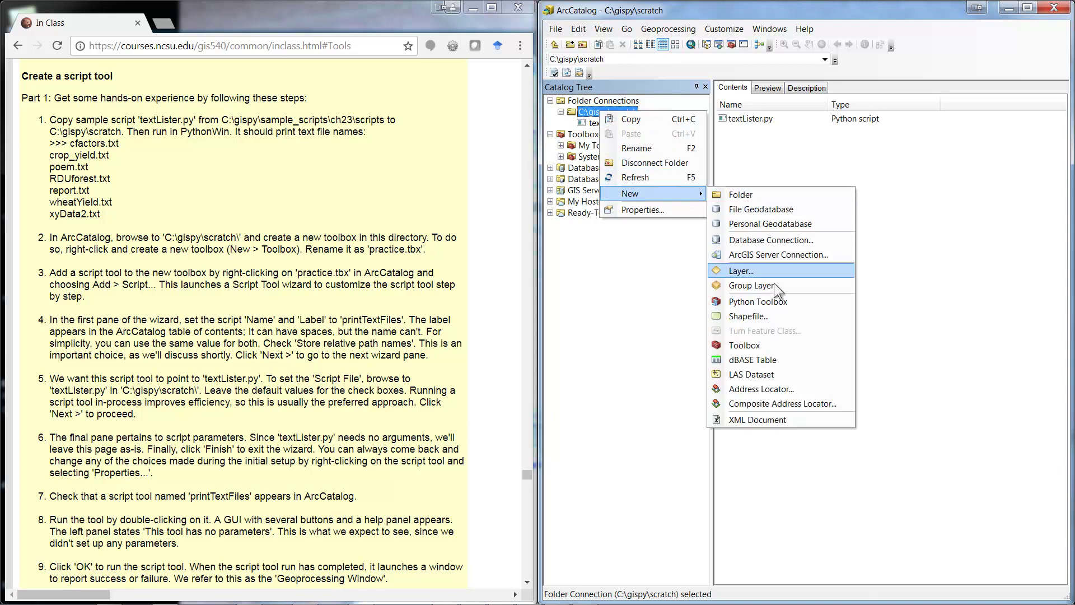
click(767, 344)
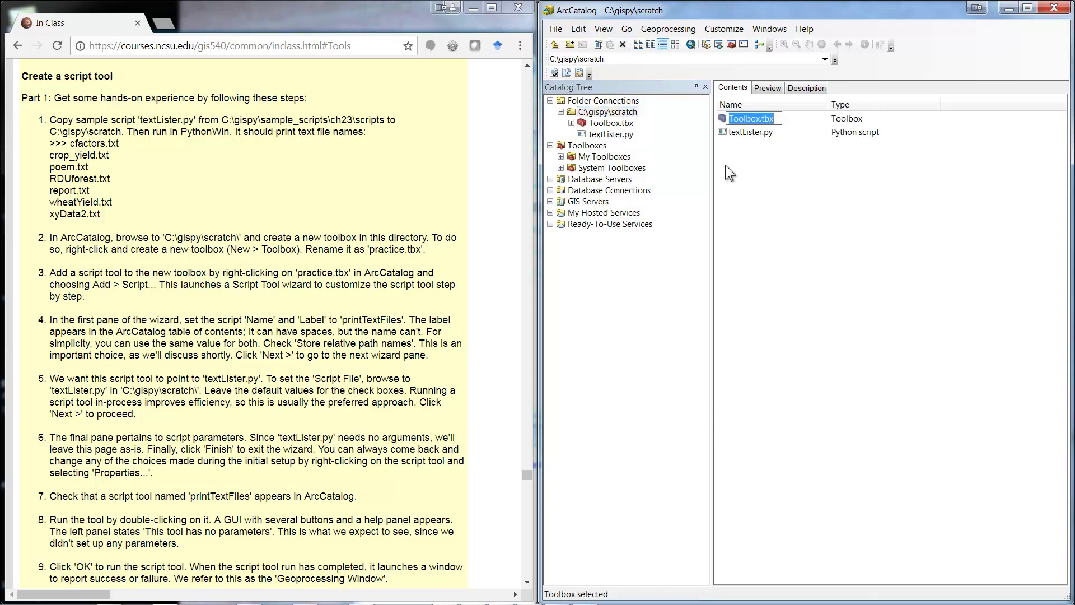
key(BackSpace)
text(practice.tbx)
key(Return)
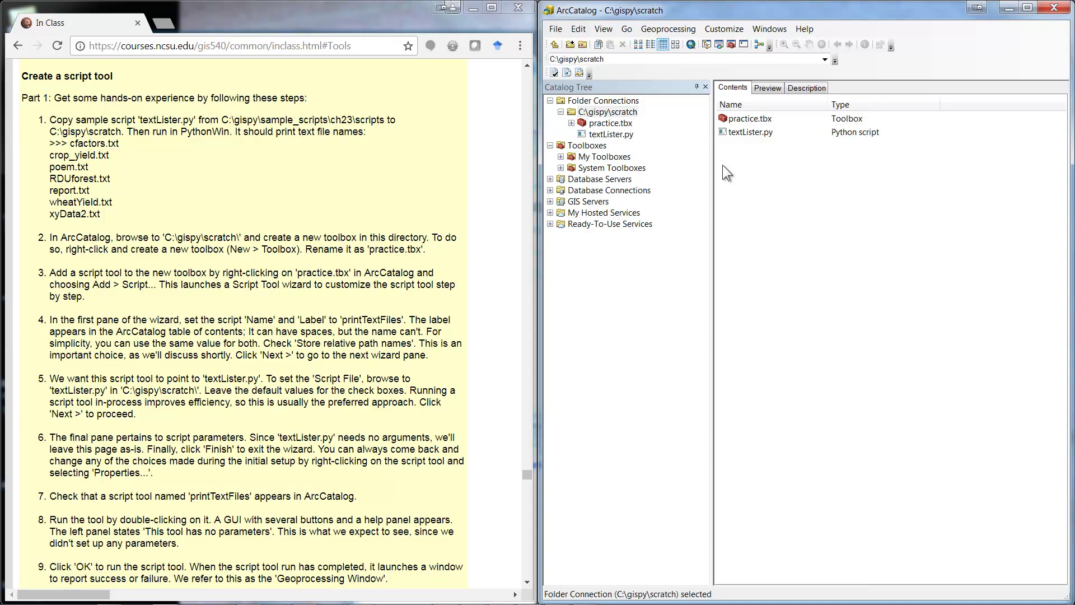
Step: Add a script tool to practice.tbx in C:\gispy\scratch, setting both its name and label to printTextFiles
click(572, 124)
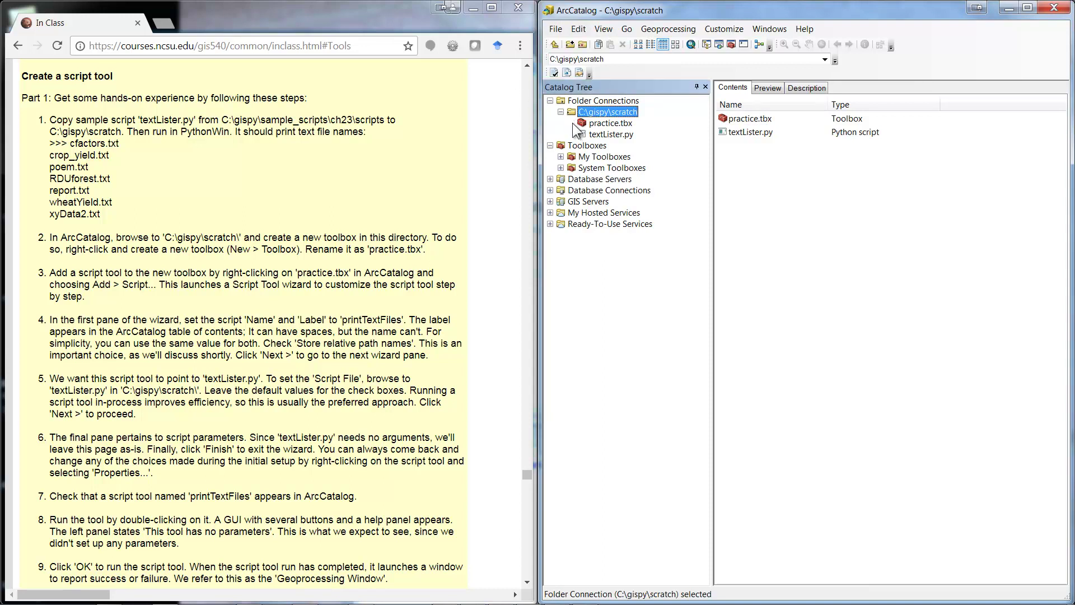
right_click(600, 128)
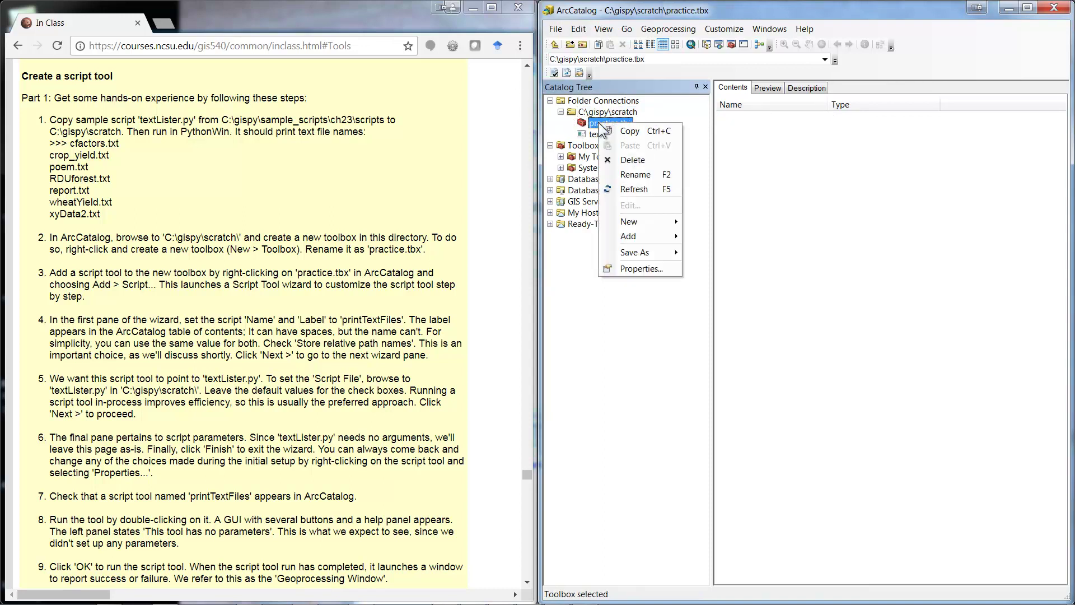
mouse_move(634, 221)
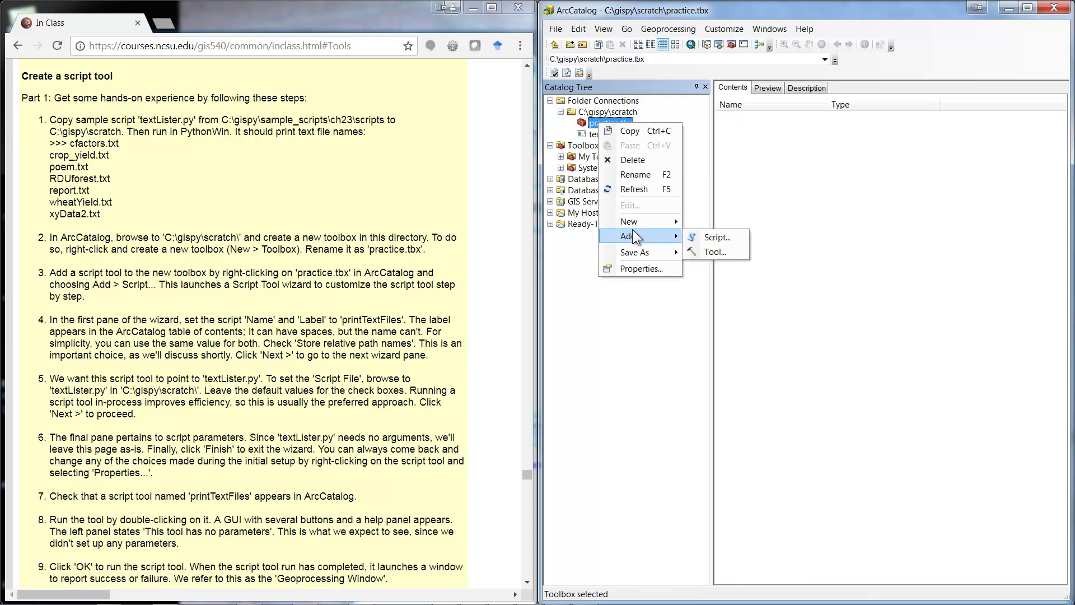
click(708, 238)
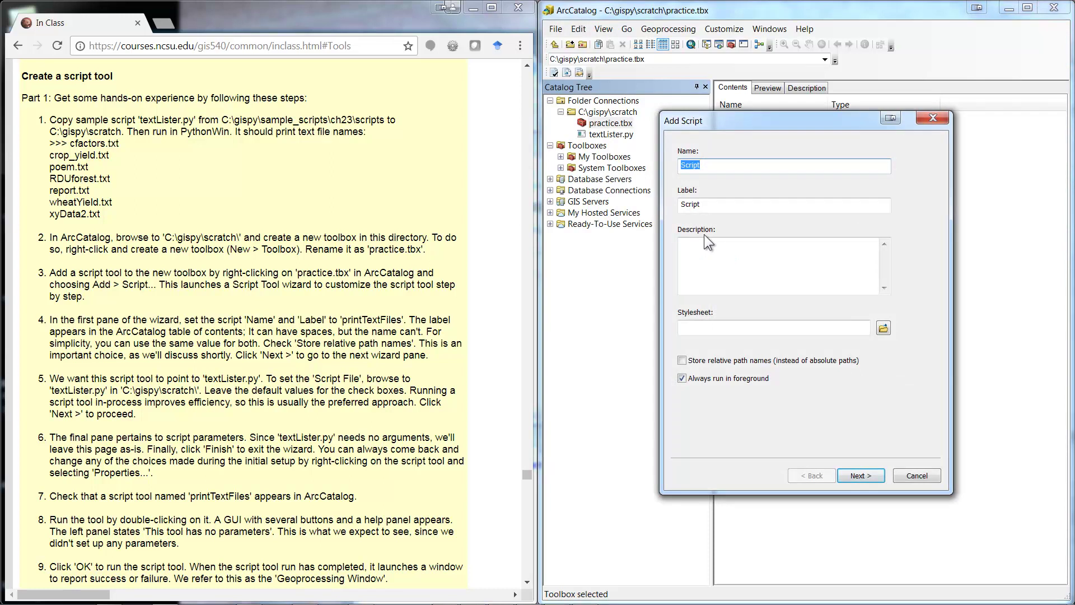
text(printTextFiles)
key(Tab)
text(prin)
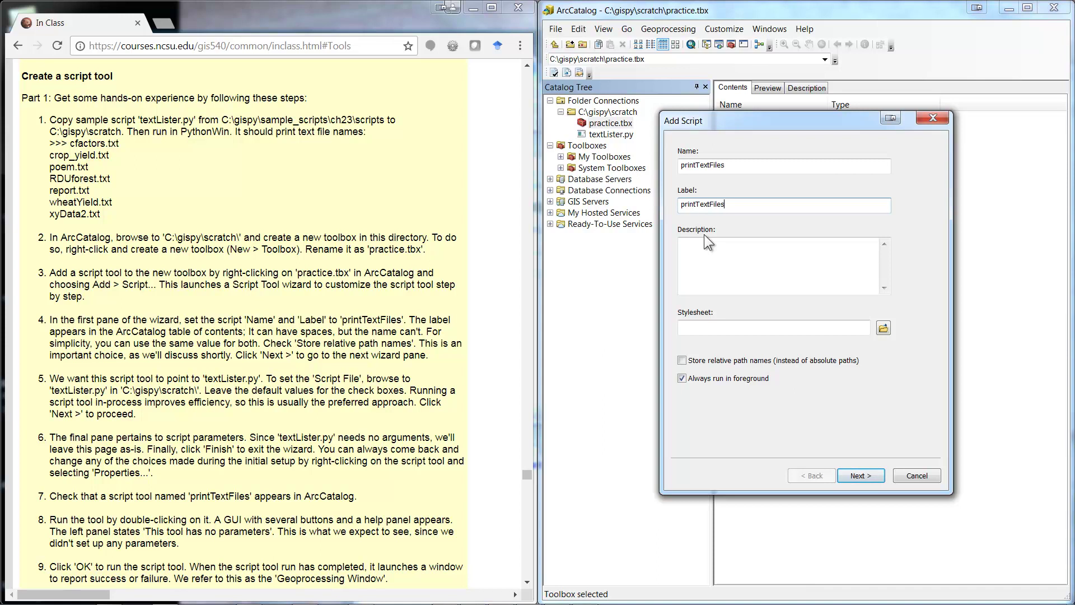
Step: Enter the script tool's description as "Print the files that have a .txt extension in a hard-coded directory."
click(715, 253)
text(Print the text type file in)
key(BackSpace)
key(BackSpace)
key(BackSpace)
key(BackSpace)
key(BackSpace)
key(BackSpace)
key(BackSpace)
key(BackSpace)
key(BackSpace)
key(BackSpace)
key(BackSpace)
key(BackSpace)
key(BackSpace)
key(BackSpace)
key(BackSpace)
key(BackSpace)
key(BackSpace)
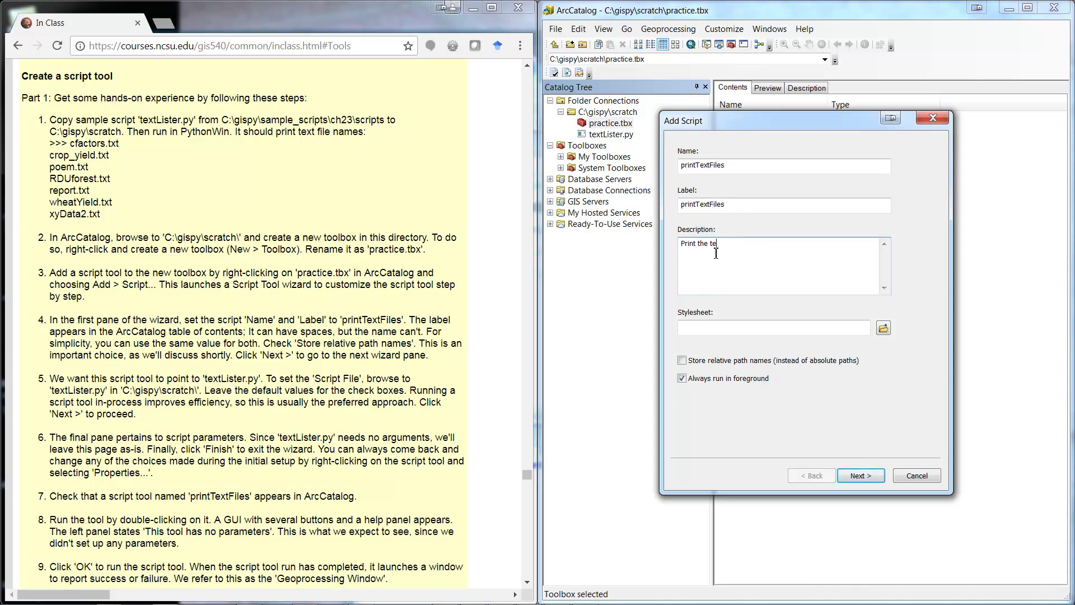
text(files that in)
key(BackSpace)
key(BackSpace)
key(BackSpace)
text(have a .txt exten)
key(BackSpace)
text(ension in a hard-coded directory.)
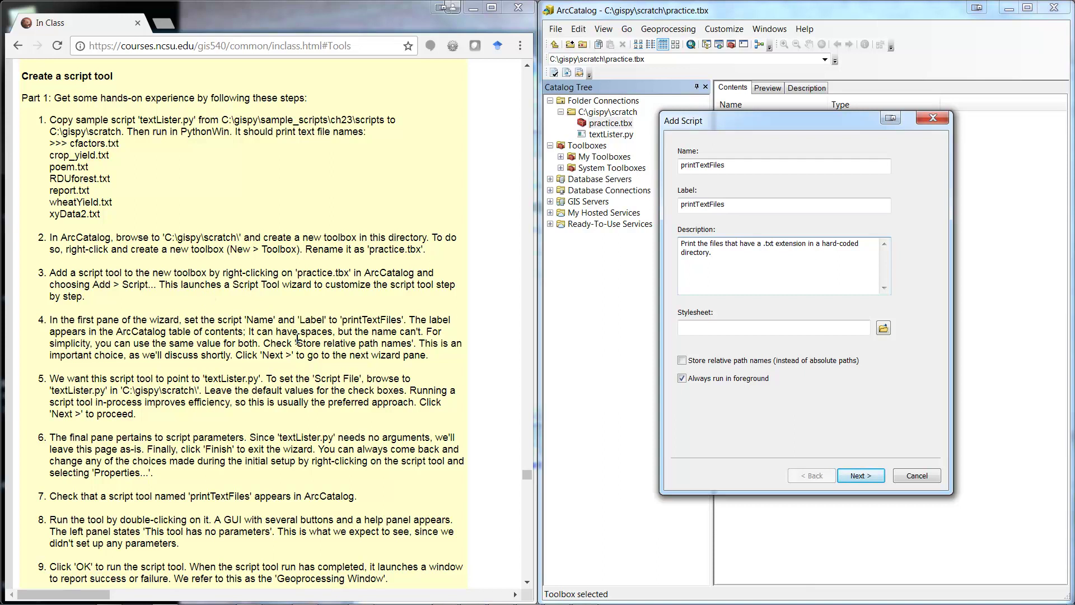
Step: Enable storing relative path names for the script tool, as instructed in step 4, and continue to the script file settings
drag(261, 343, 422, 346)
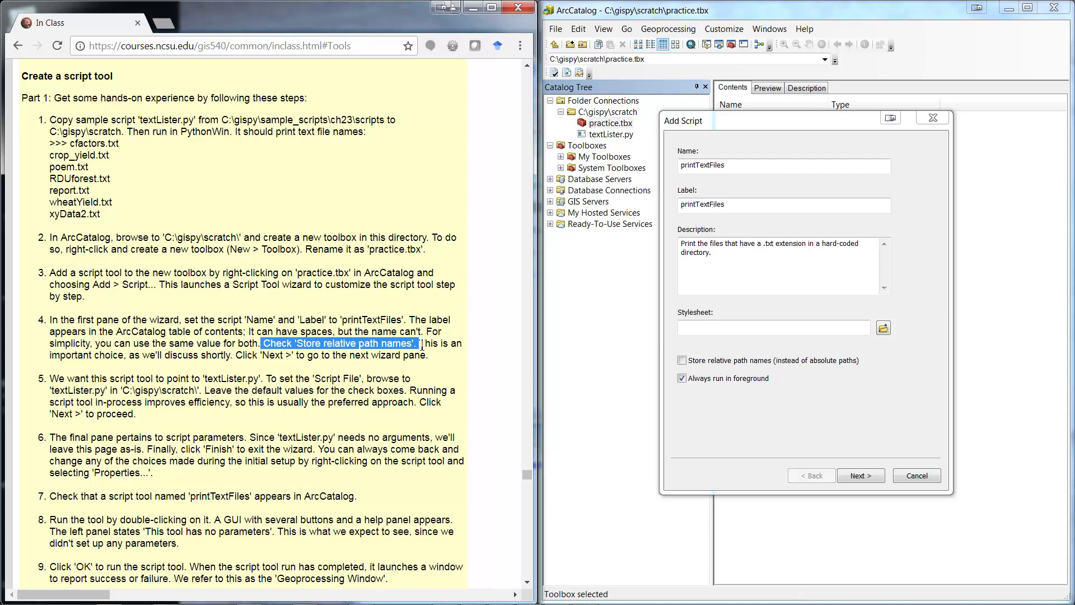
click(684, 360)
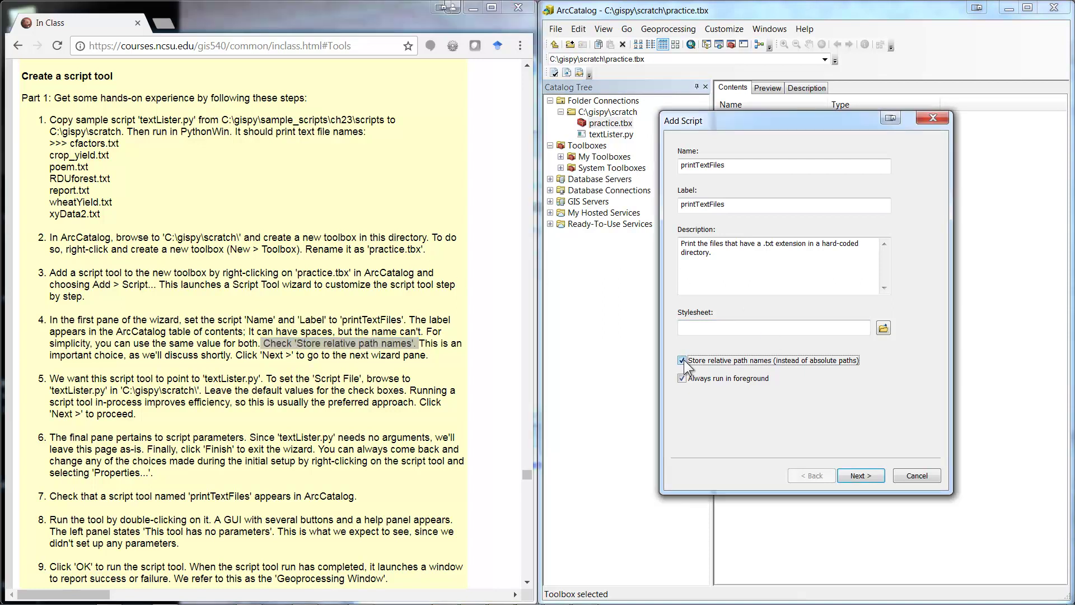
click(872, 482)
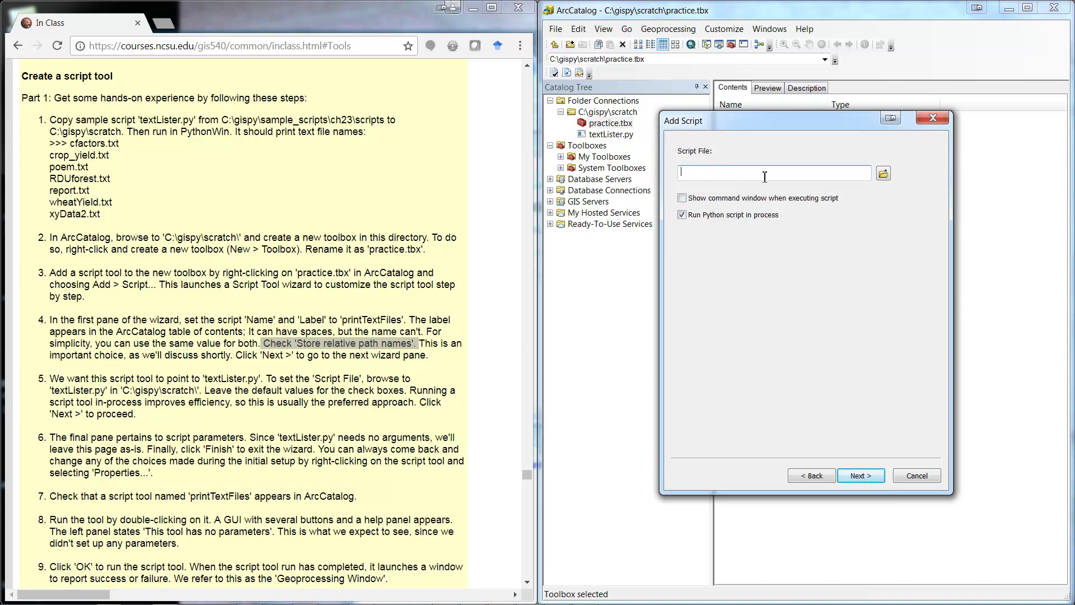
Step: Set the script file to C:\gispy\scratch\textLister.py and finish the script tool without adding any parameters
click(884, 174)
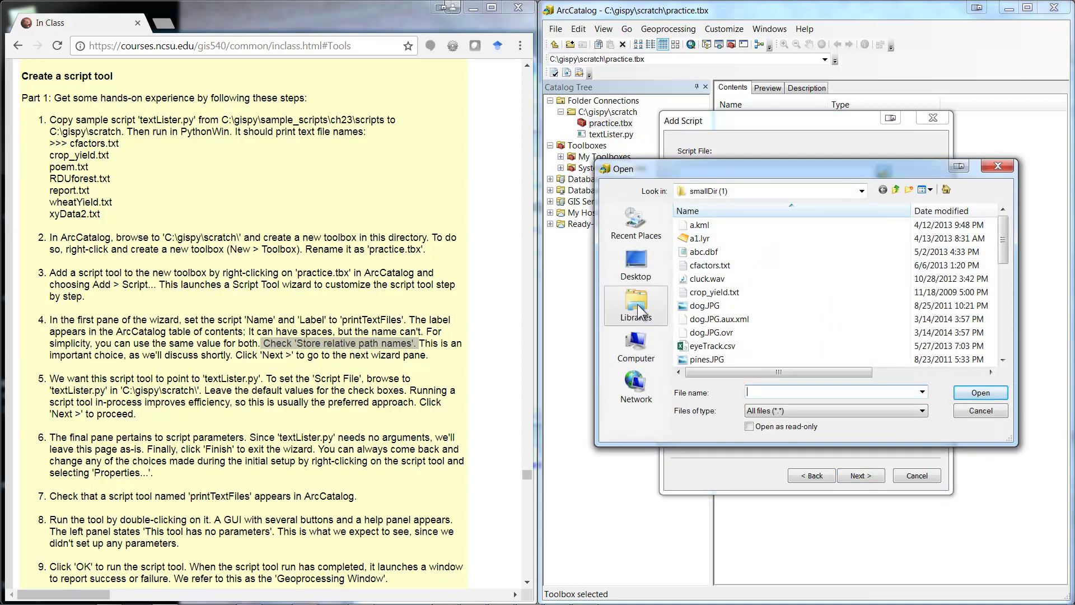
click(636, 346)
double_click(723, 232)
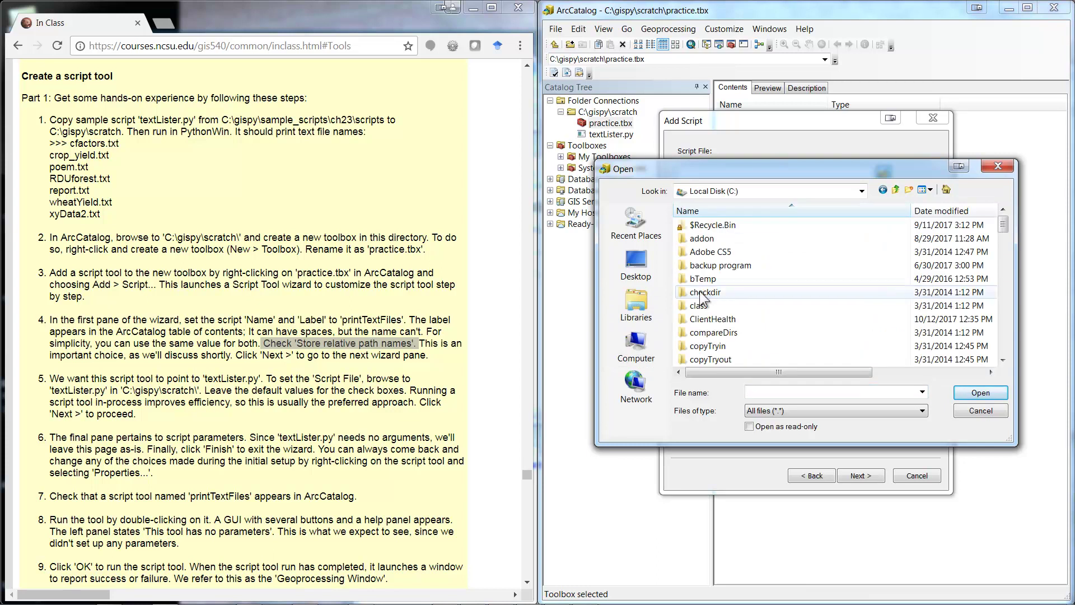
scroll(700, 291, down, 5)
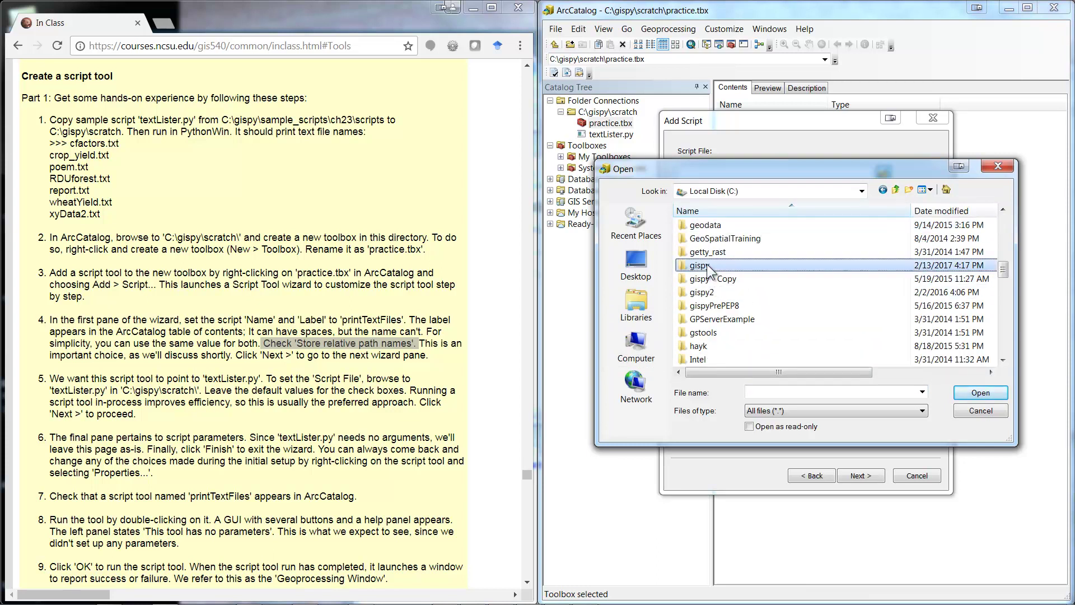
double_click(707, 265)
double_click(704, 252)
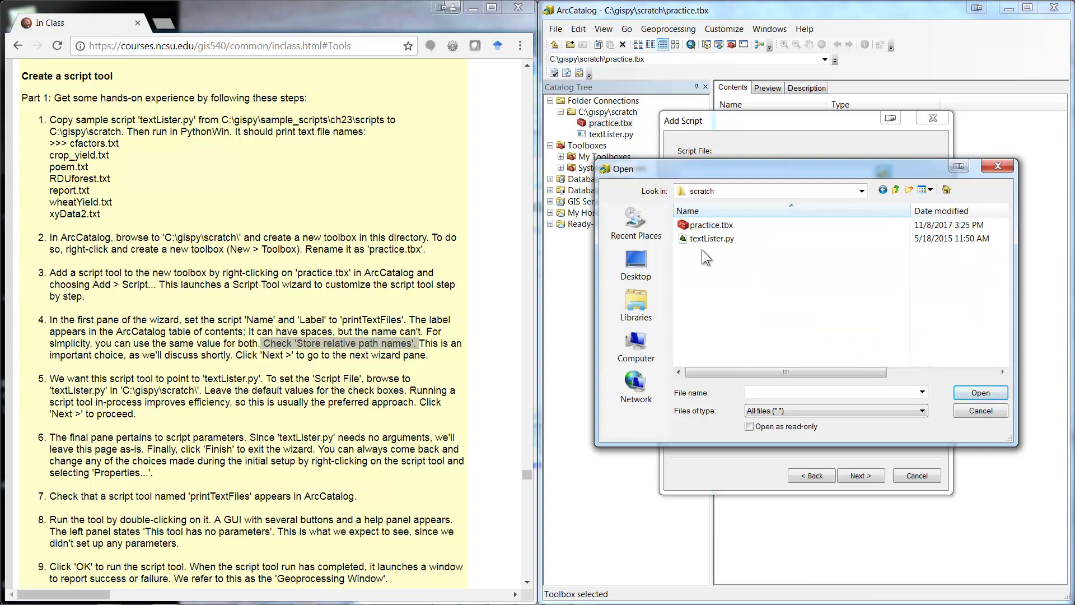
double_click(704, 238)
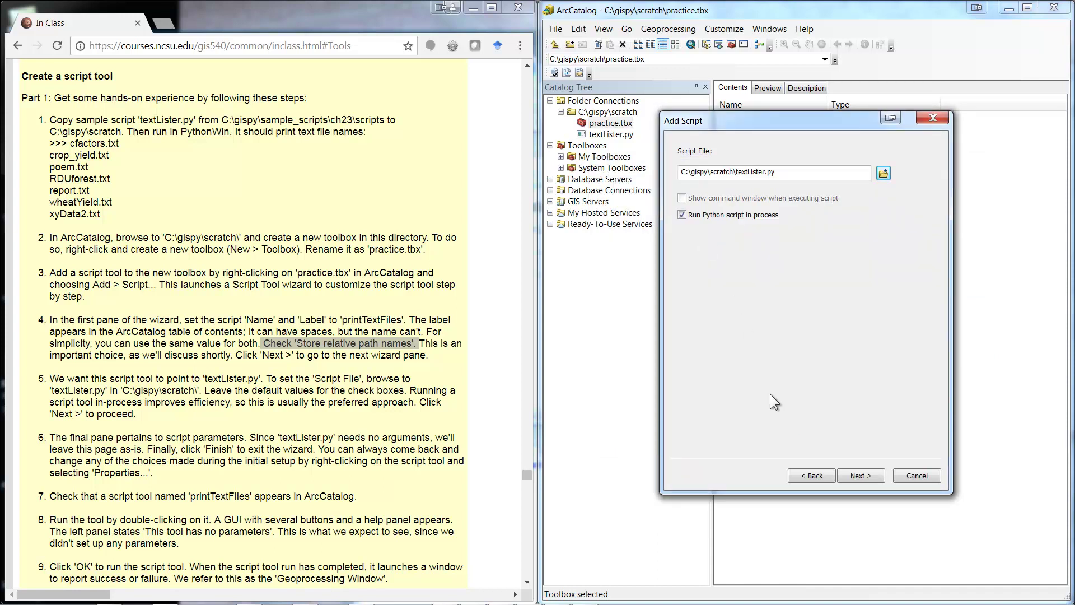
click(865, 477)
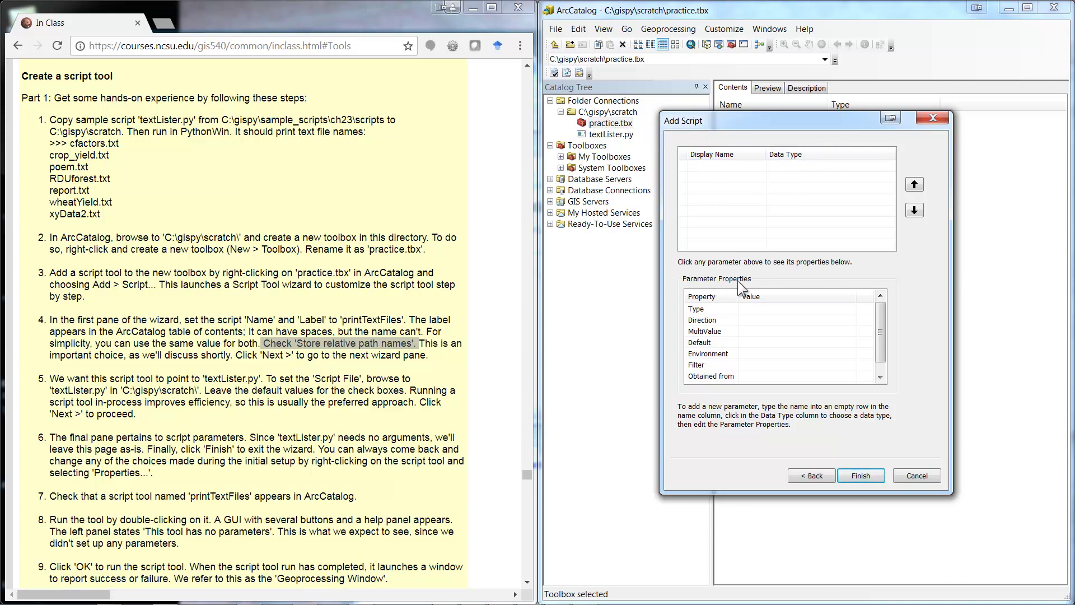
click(862, 477)
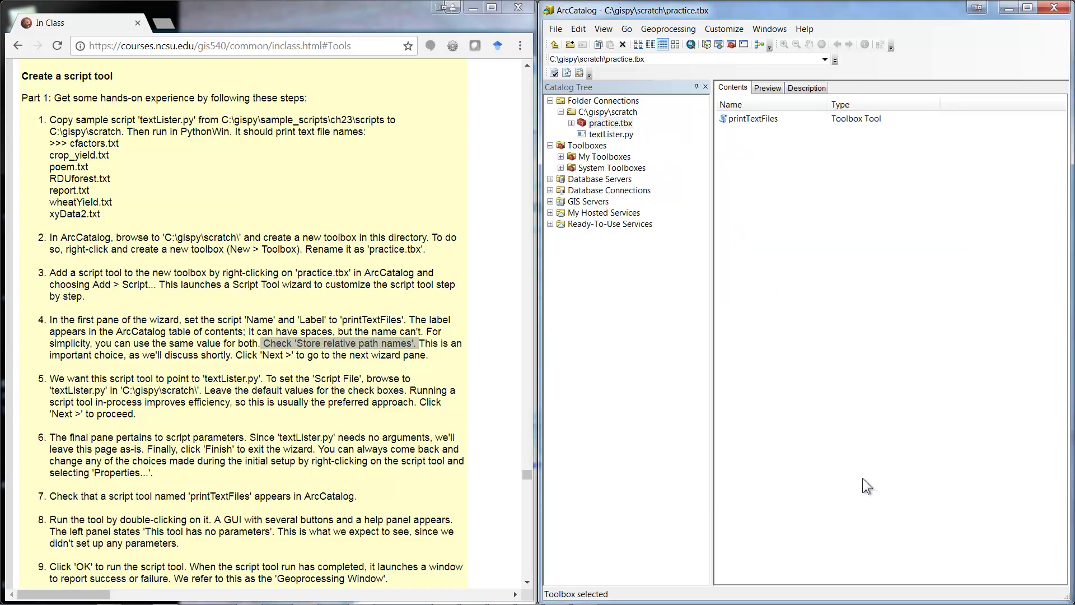
Step: Expand practice.tbx and review the printTextFiles tool's parameters, source, general and validation properties
right_click(602, 128)
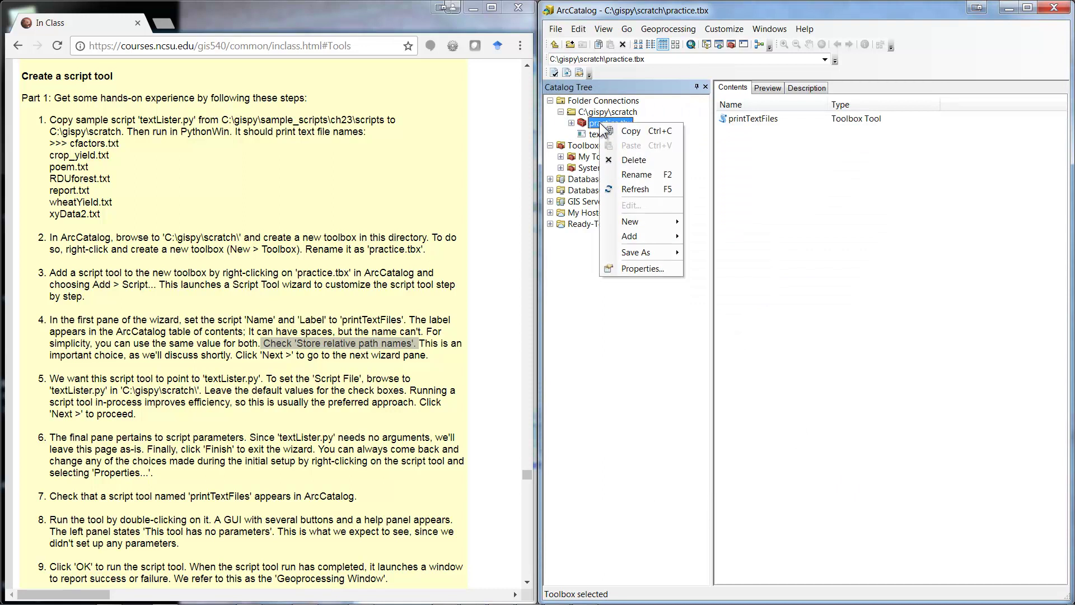
click(637, 272)
click(571, 123)
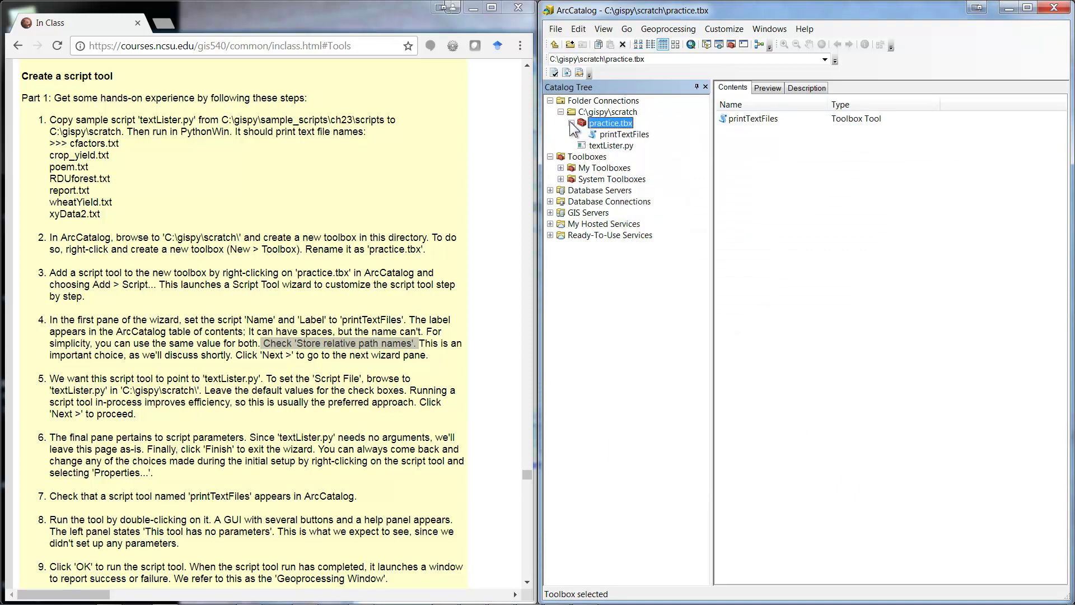
click(616, 134)
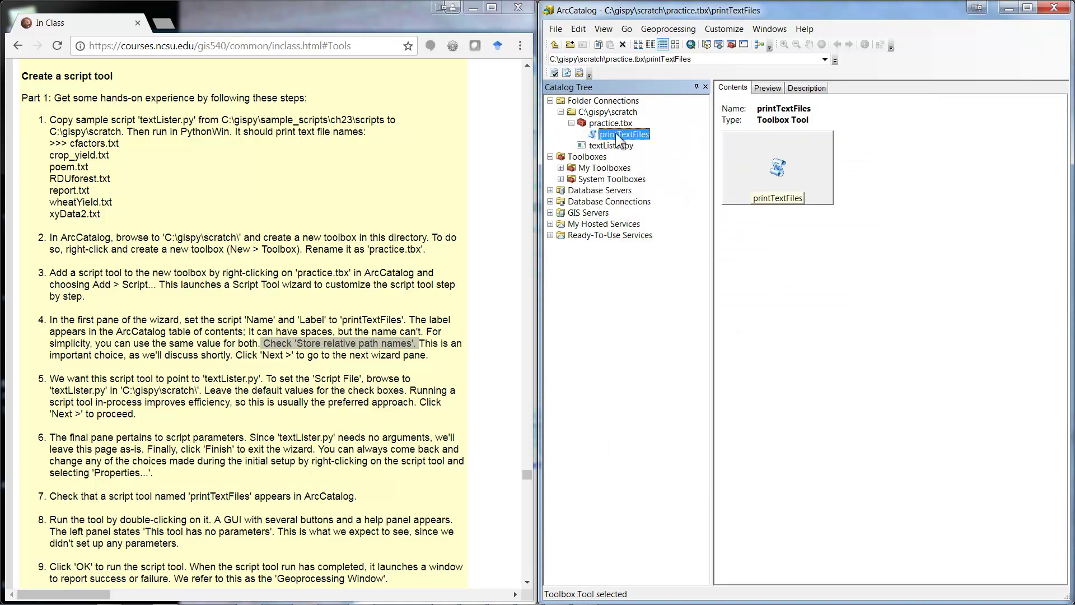
right_click(617, 134)
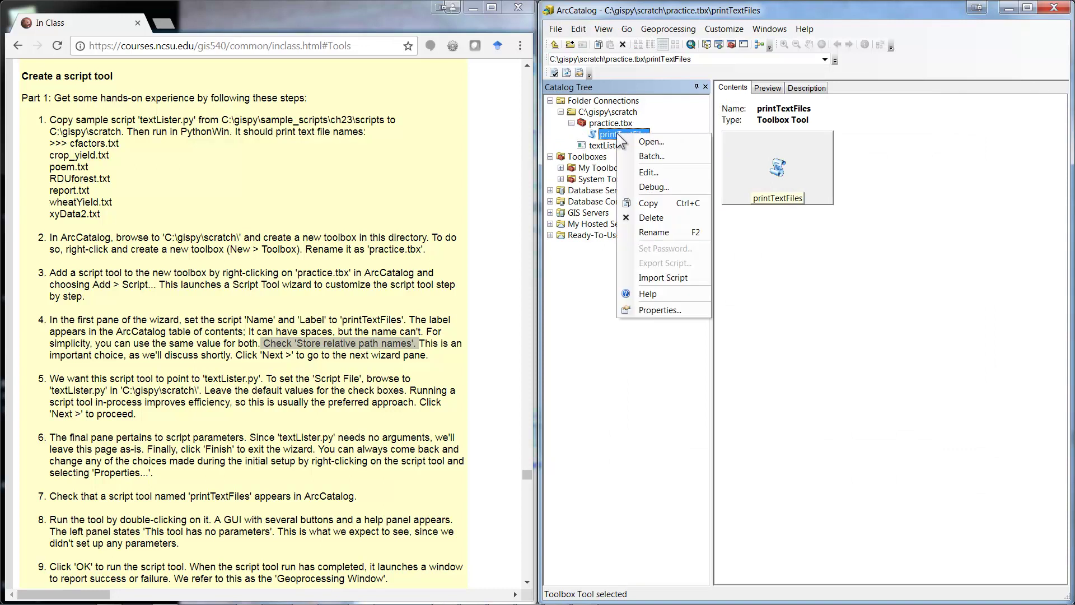
click(640, 308)
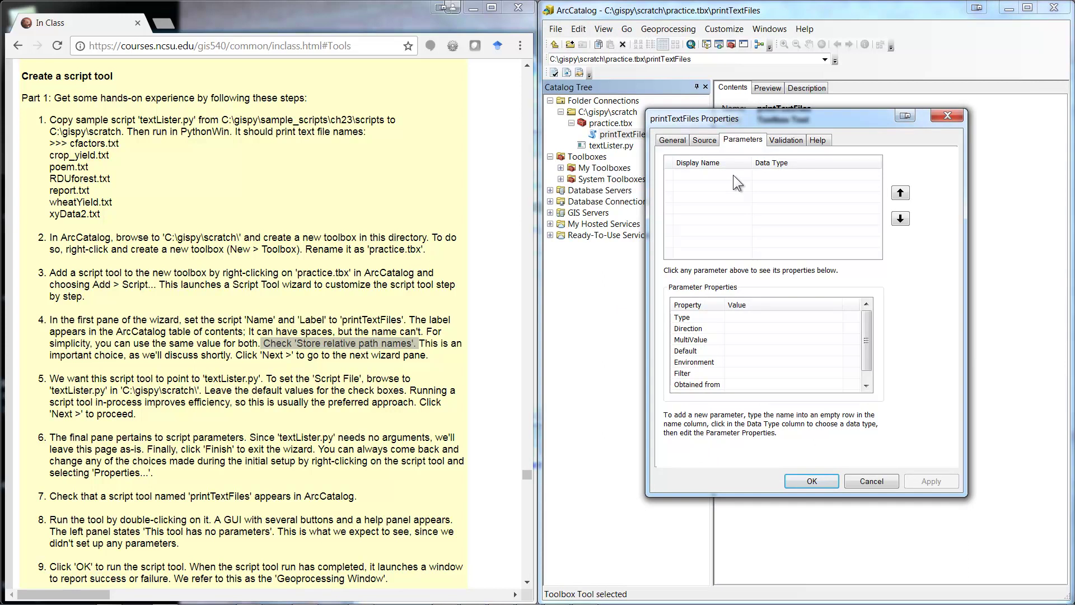
click(704, 141)
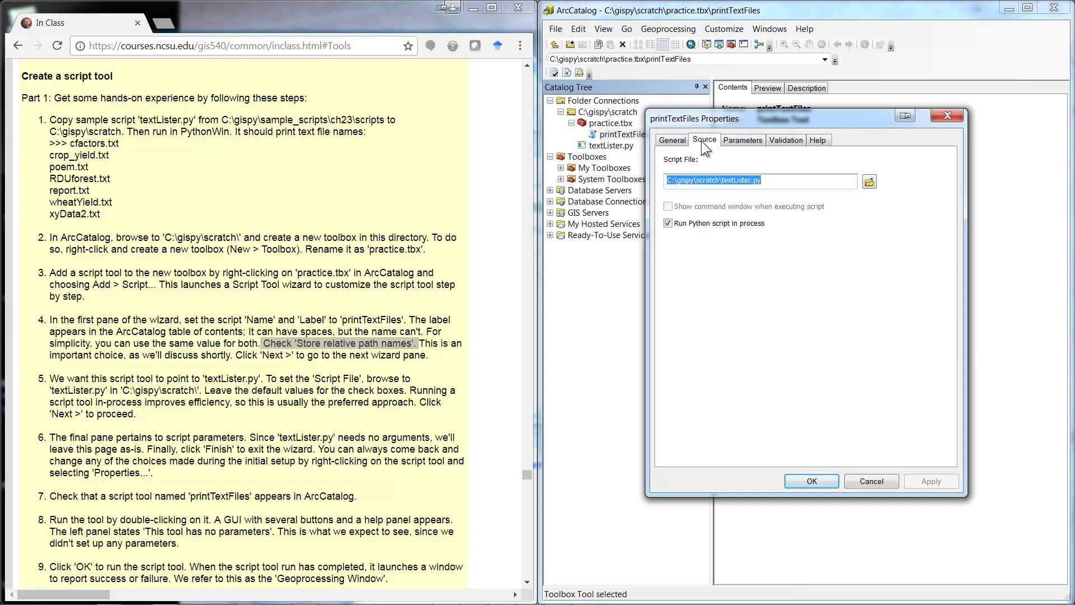
click(670, 140)
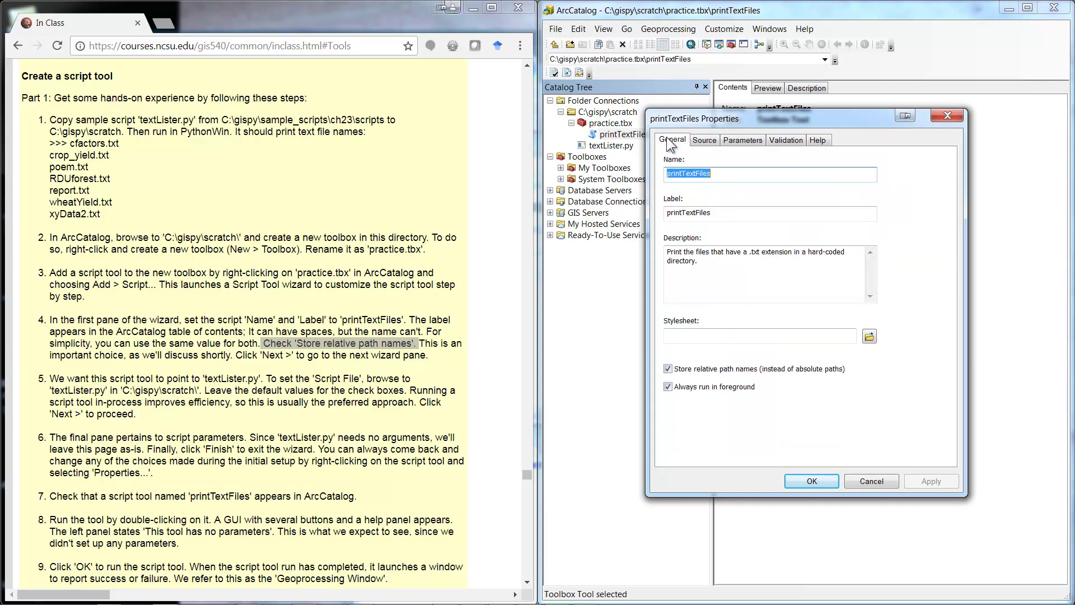
click(785, 140)
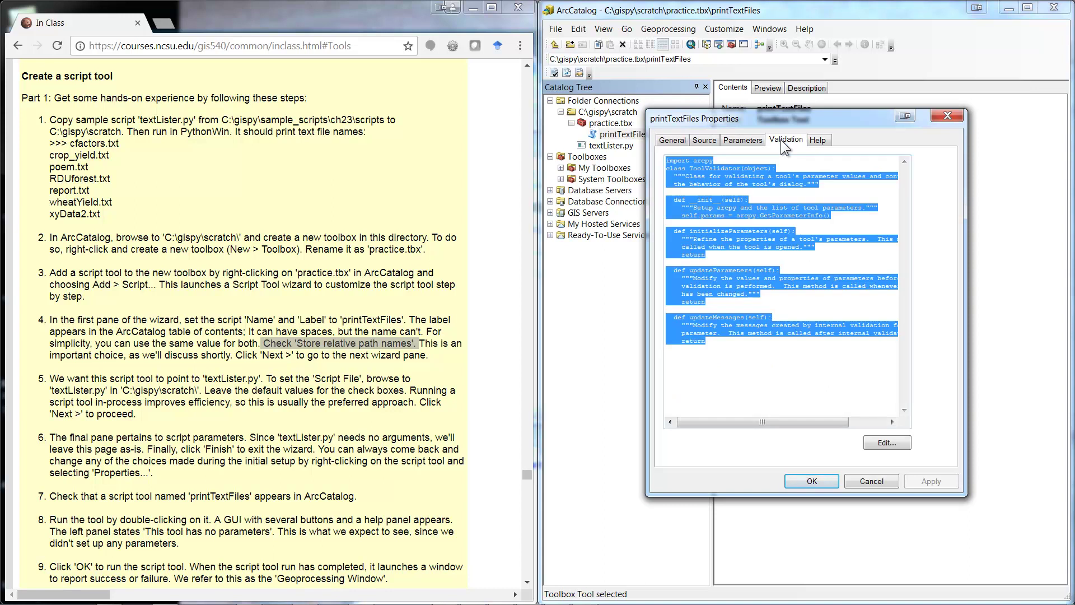
click(815, 480)
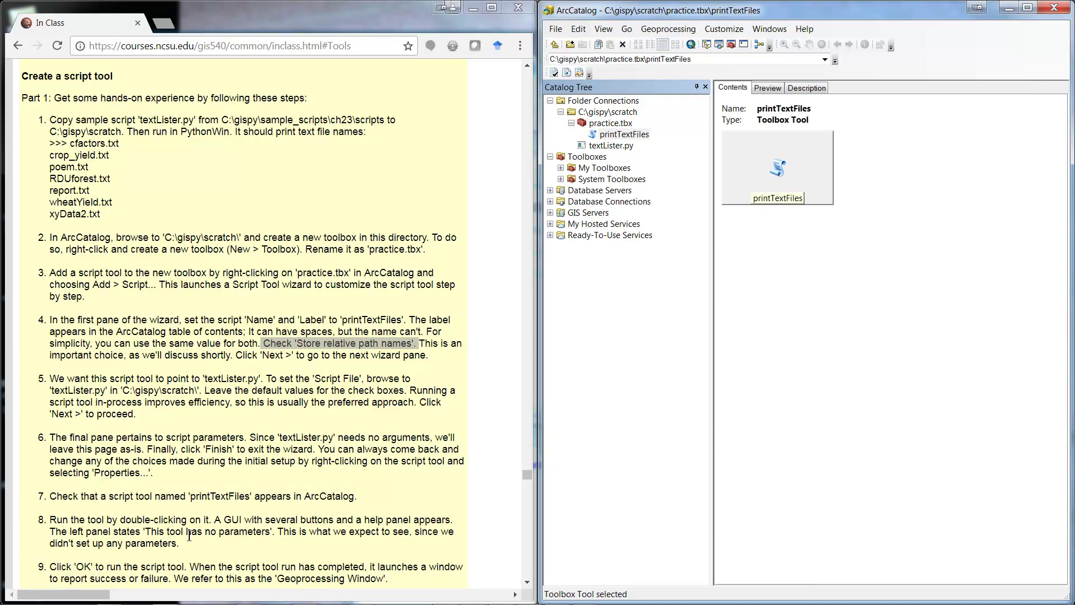
Step: Run the printTextFiles tool from practice.tbx and place its results window beside the exercise instructions
double_click(628, 134)
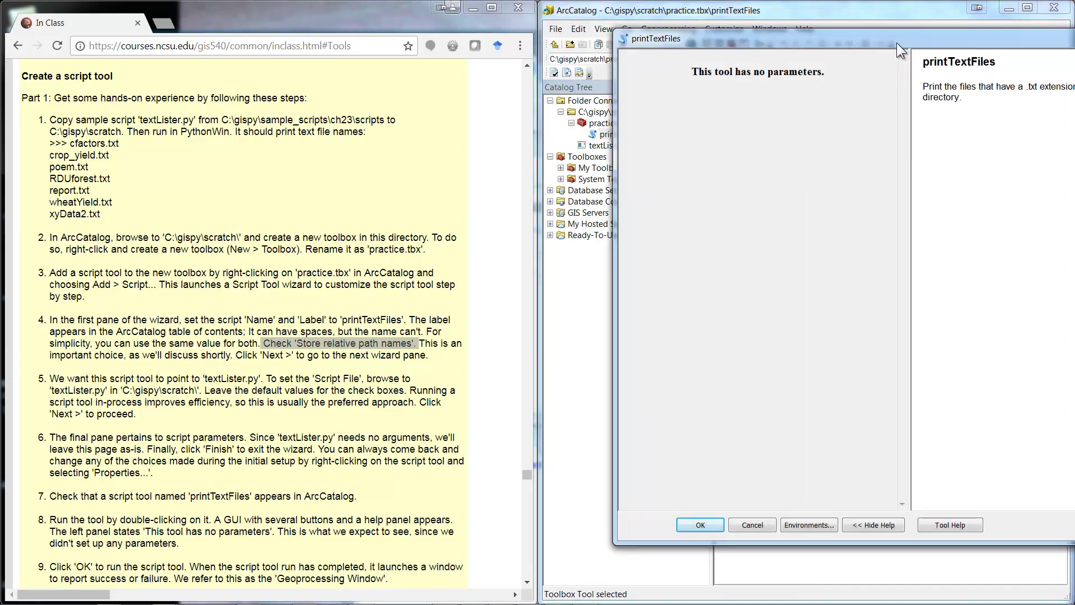
drag(897, 43, 697, 42)
drag(982, 32, 943, 268)
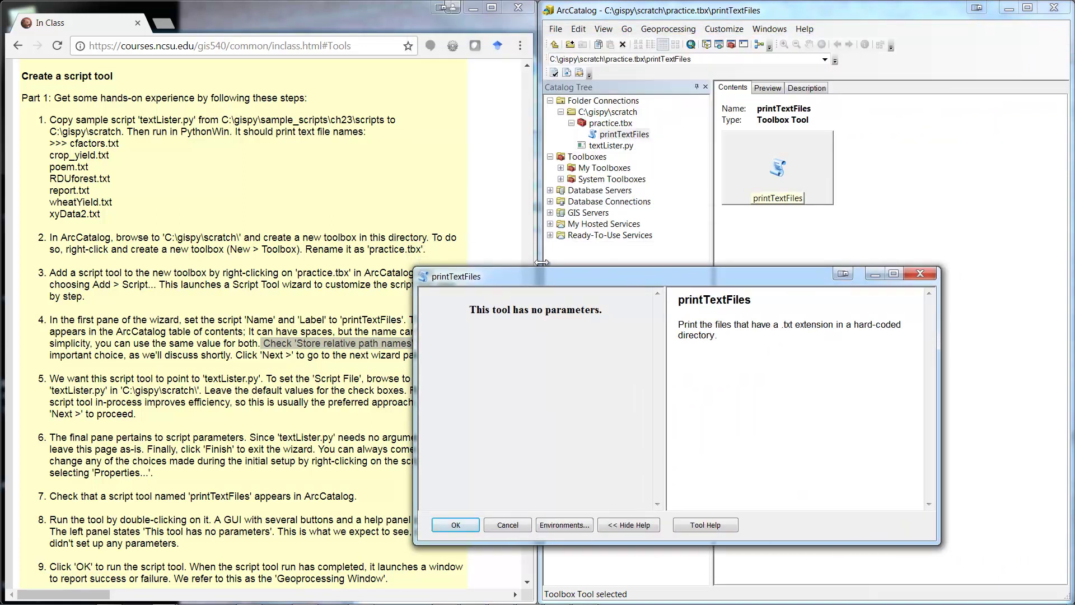
drag(542, 275, 677, 135)
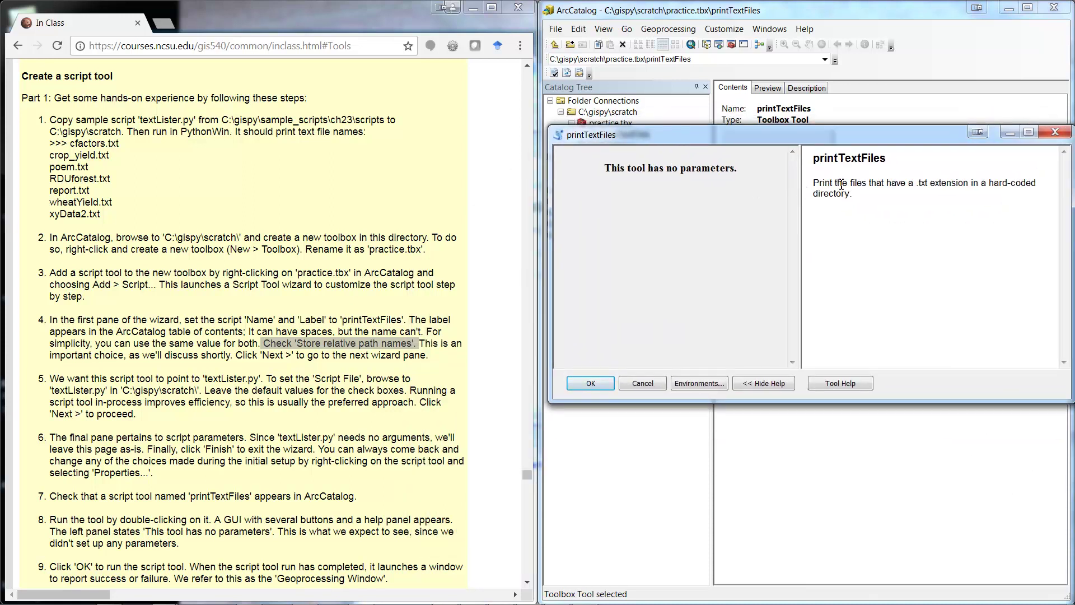
click(592, 386)
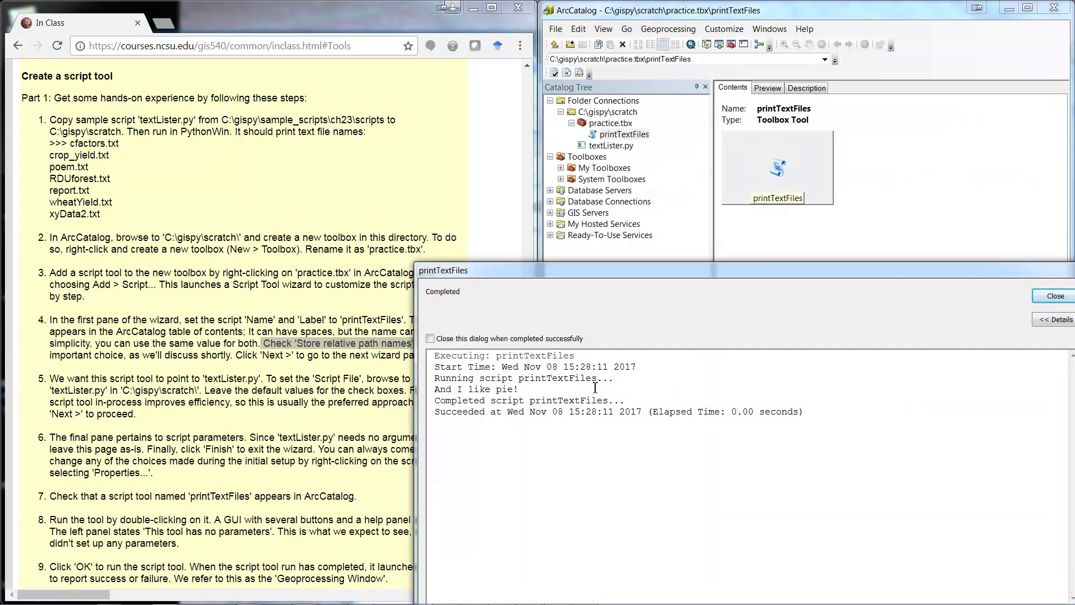
drag(559, 271, 498, 138)
drag(364, 296, 583, 301)
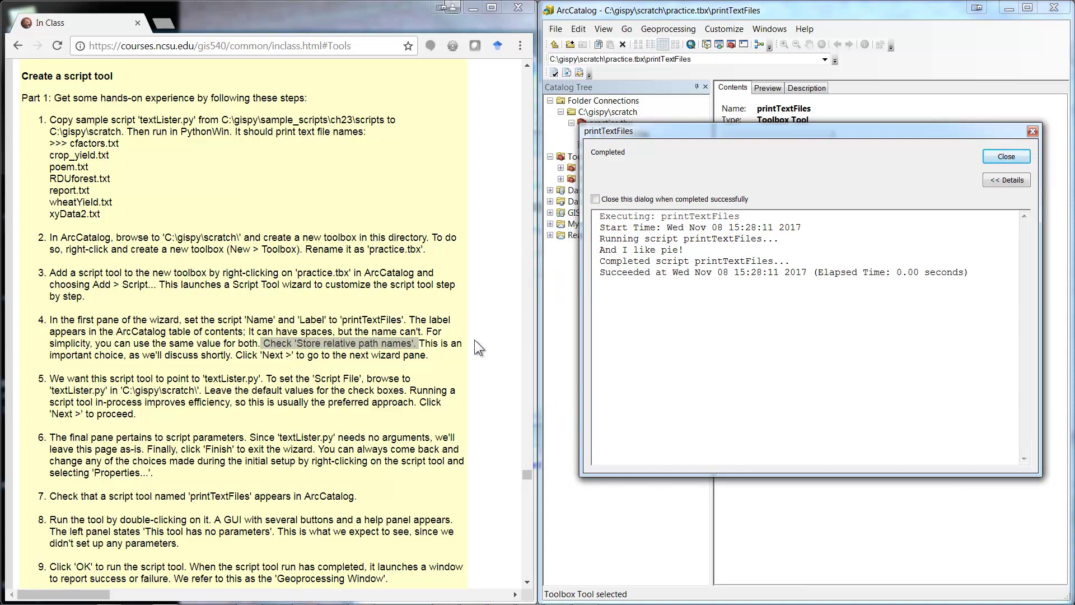
Step: Read step 9 about the Geoprocessing Window, shorten the results window and examine the messages from the printTextFiles run
click(183, 546)
scroll(194, 532, down, 1)
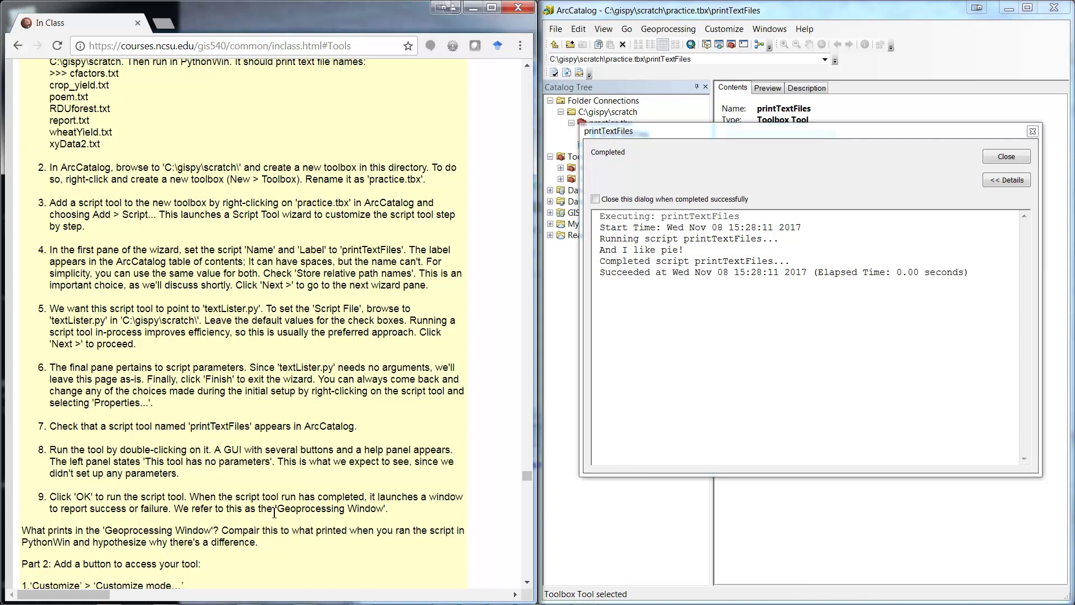
drag(276, 509, 385, 508)
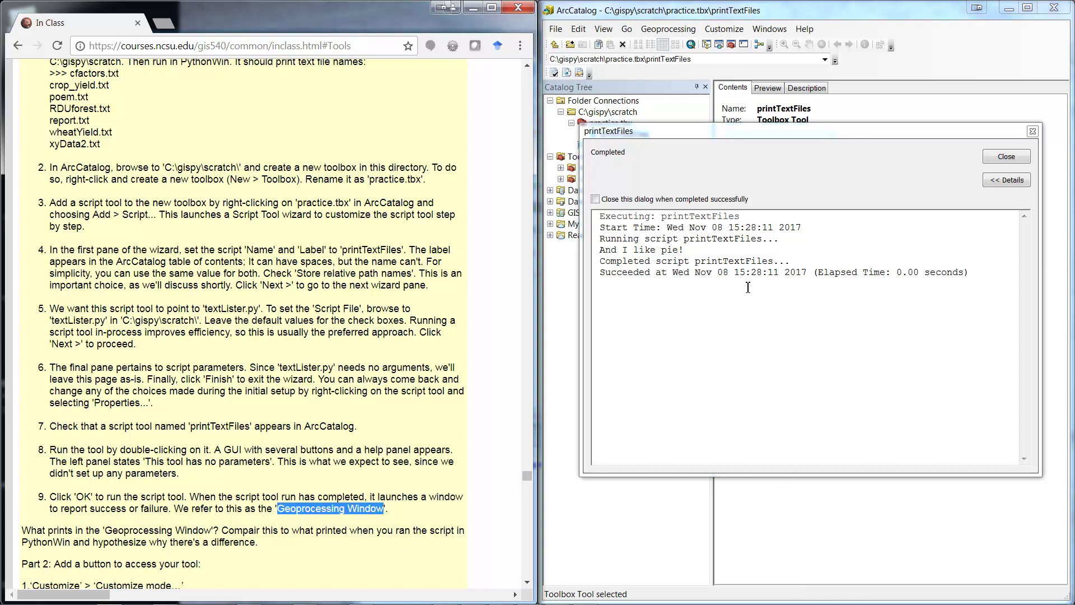
drag(708, 477, 708, 326)
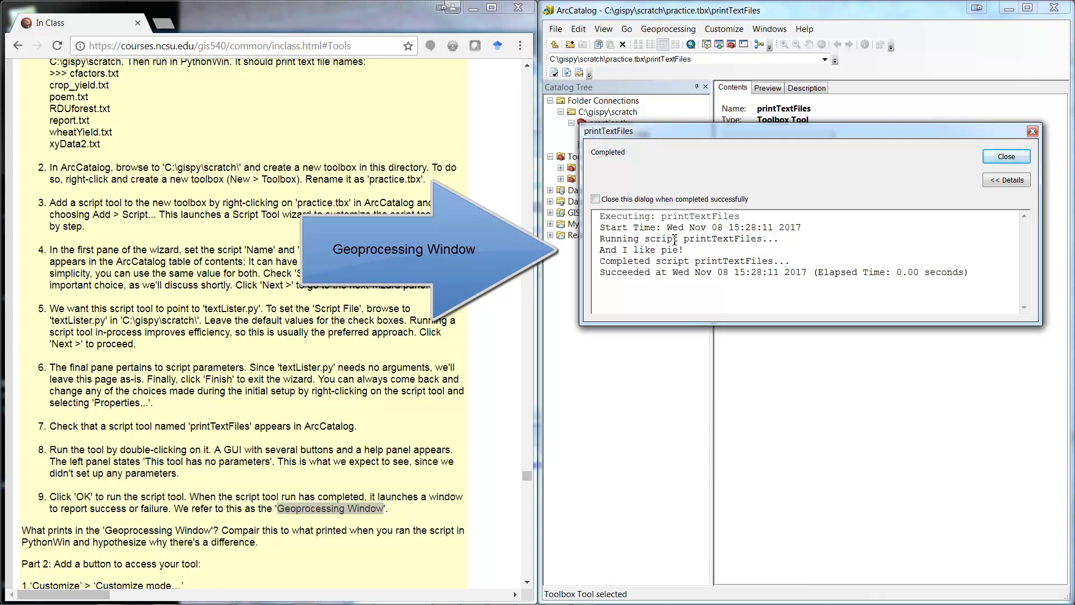
drag(600, 216, 784, 244)
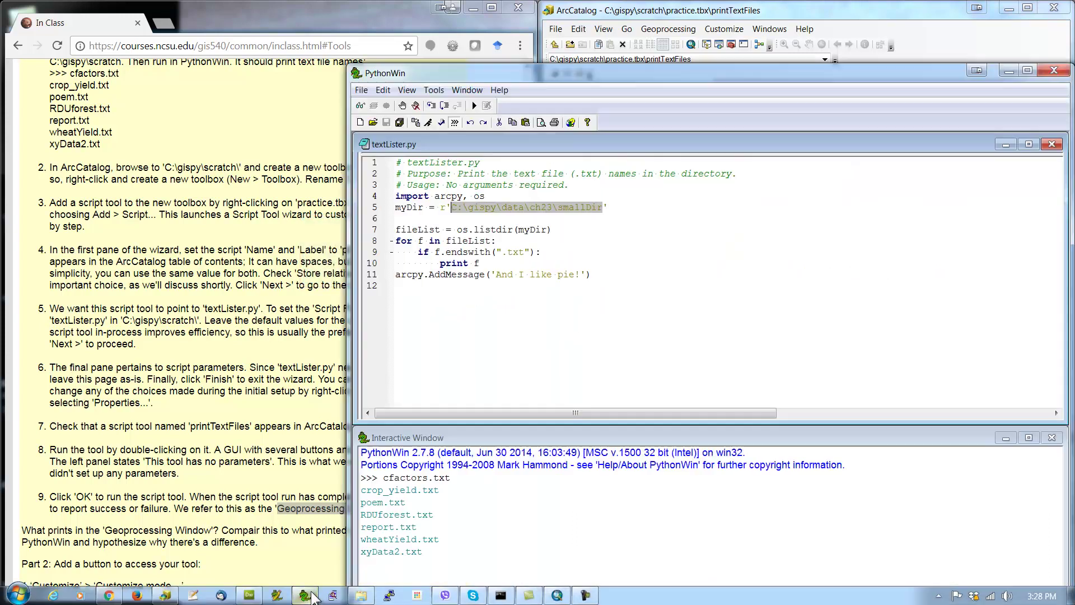
Step: Place PythonWin beside ArcCatalog and compare its printed file names and AddMessage line with the printTextFiles run messages
click(305, 596)
drag(944, 71, 754, 76)
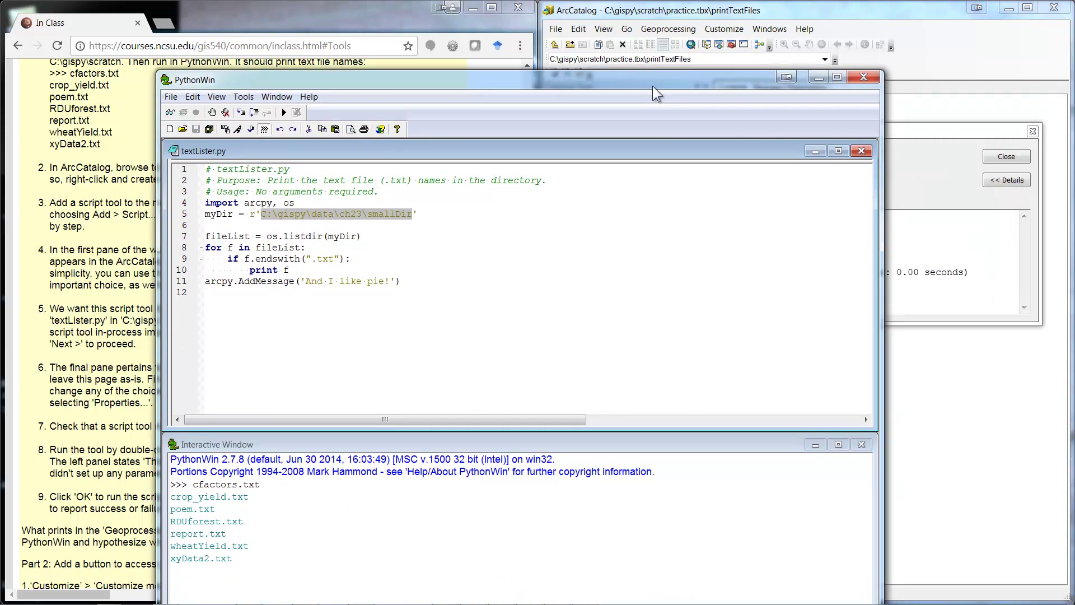
key(super+Left)
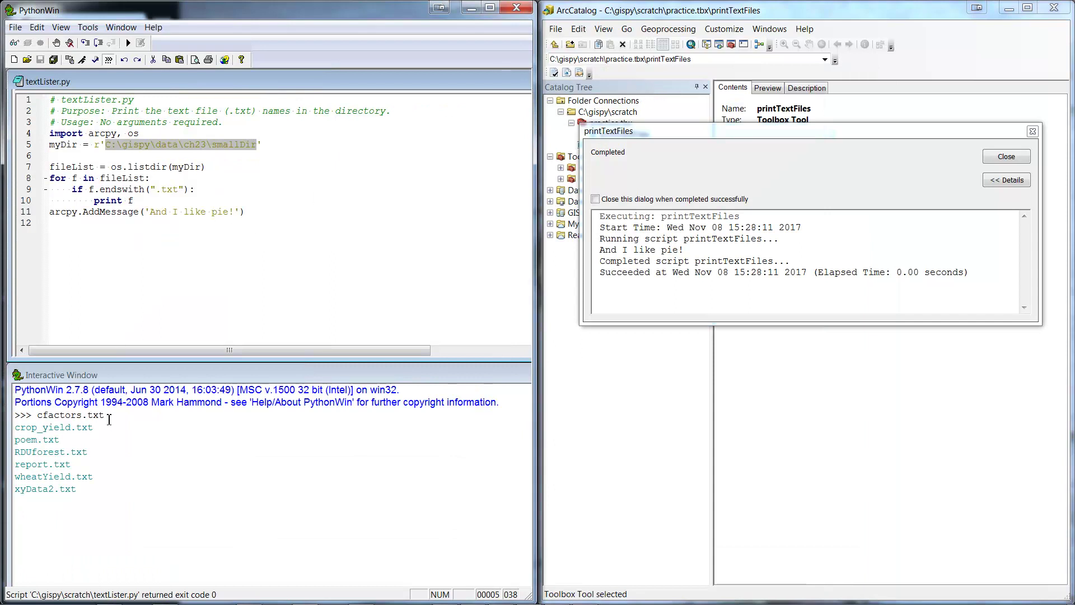
drag(37, 415, 113, 506)
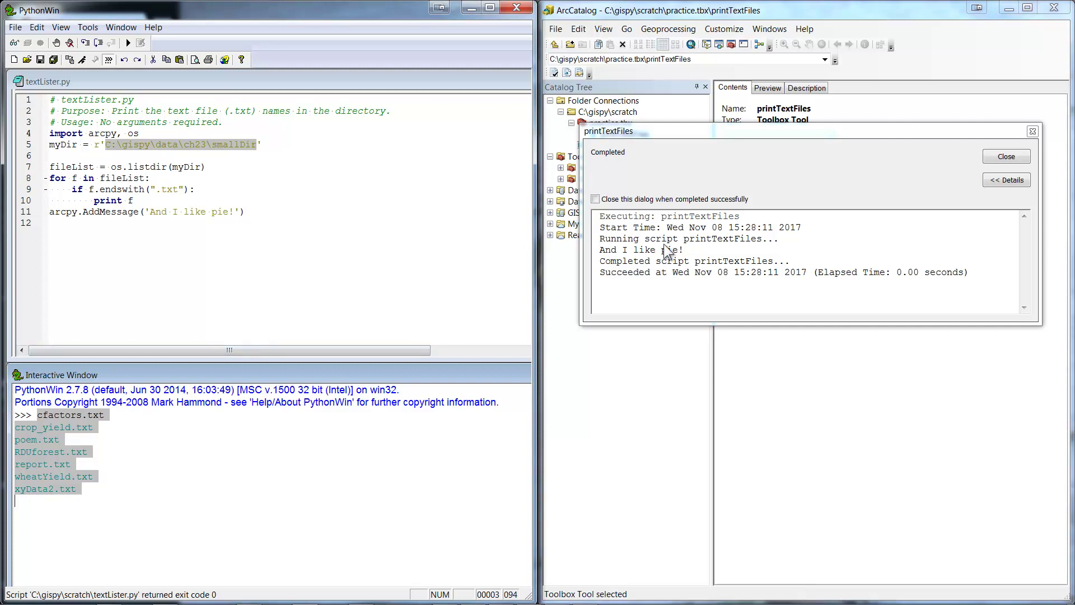
drag(600, 217, 779, 240)
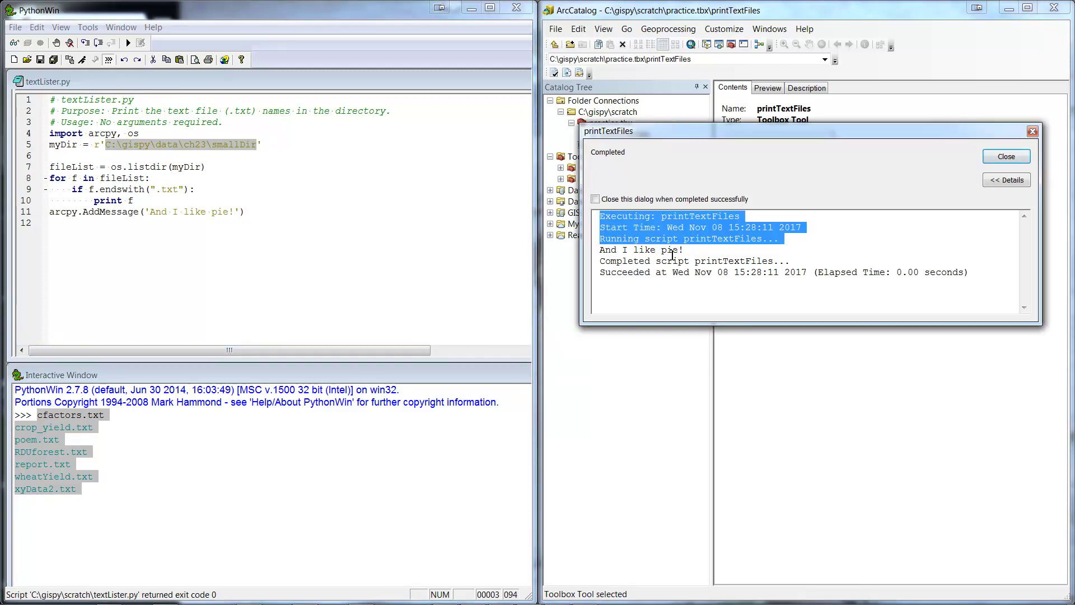
click(692, 251)
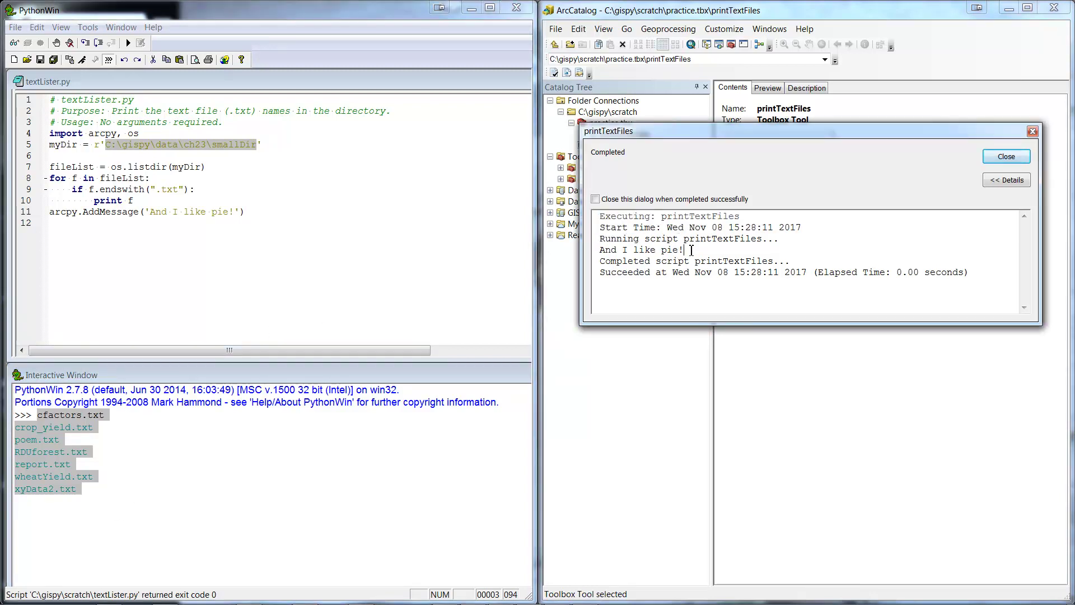
click(155, 212)
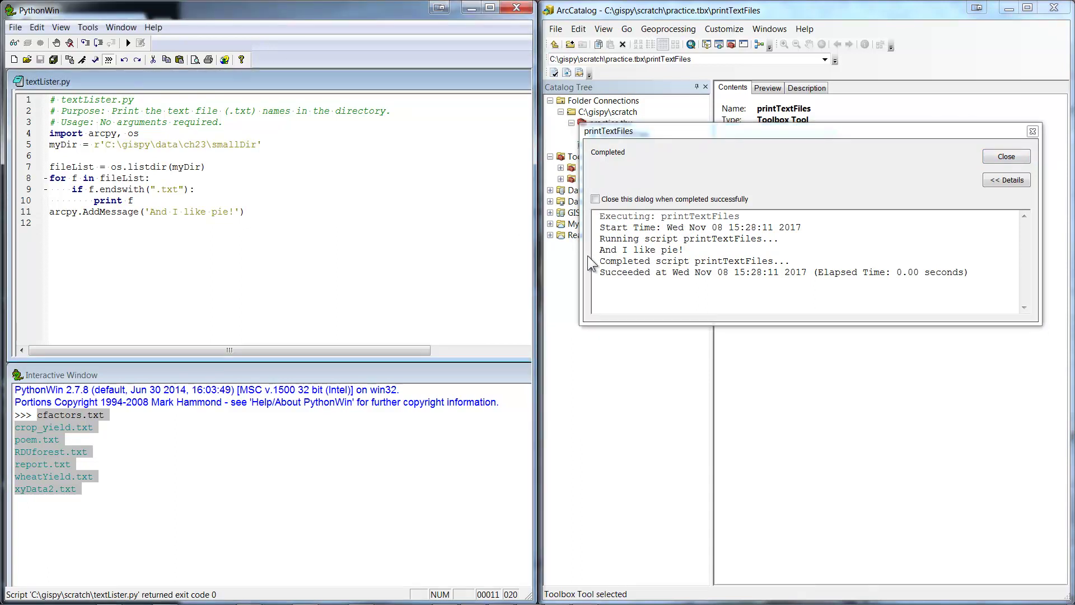
click(761, 283)
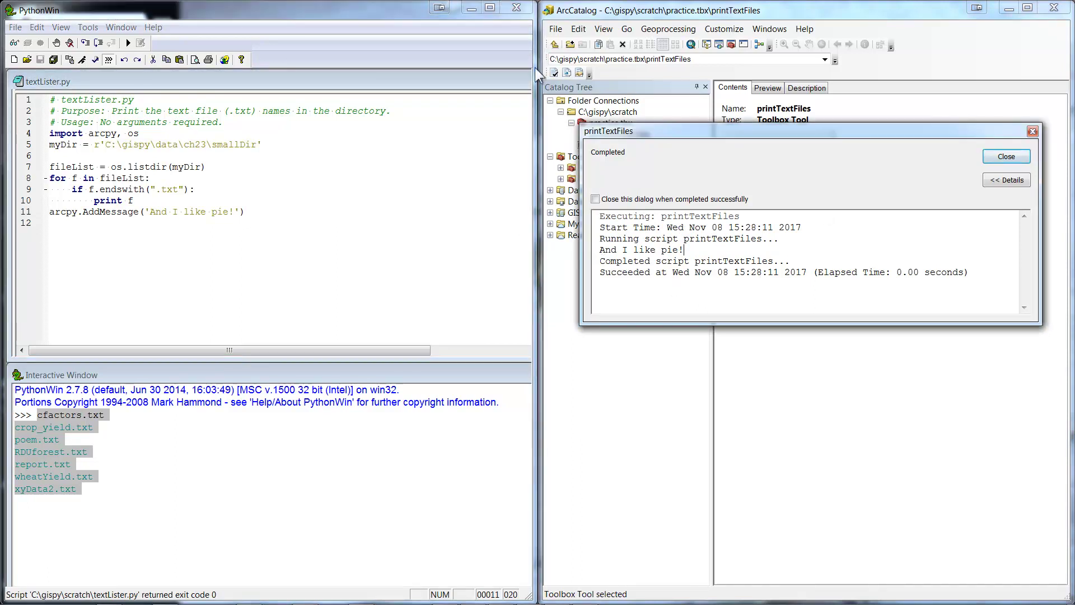
Step: Minimize PythonWin, read the exercise question about the differing outputs and close the printTextFiles results window
click(472, 10)
drag(258, 542, 363, 528)
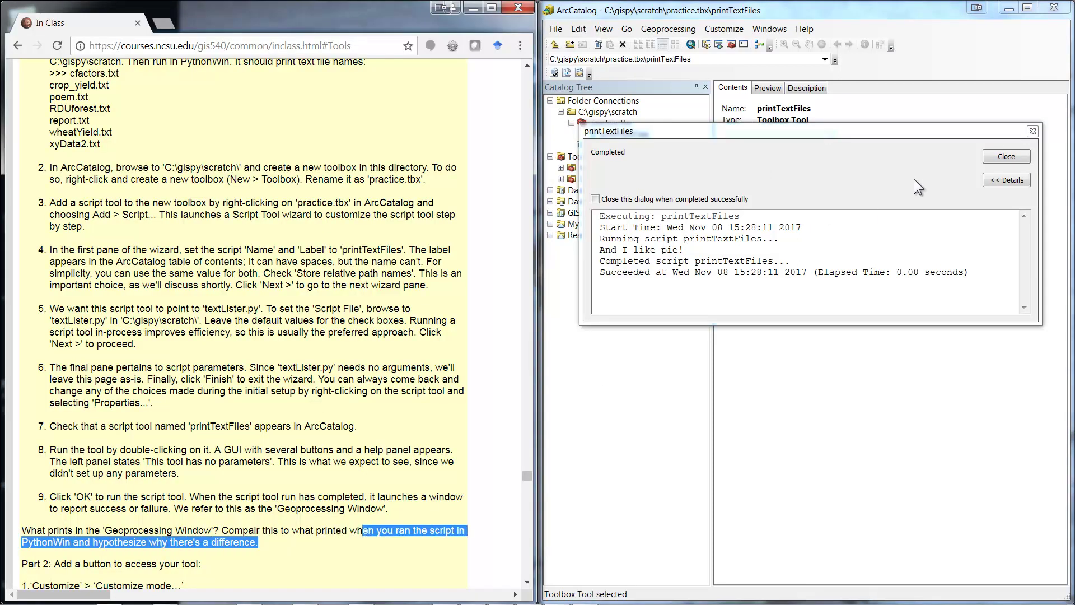
click(1000, 157)
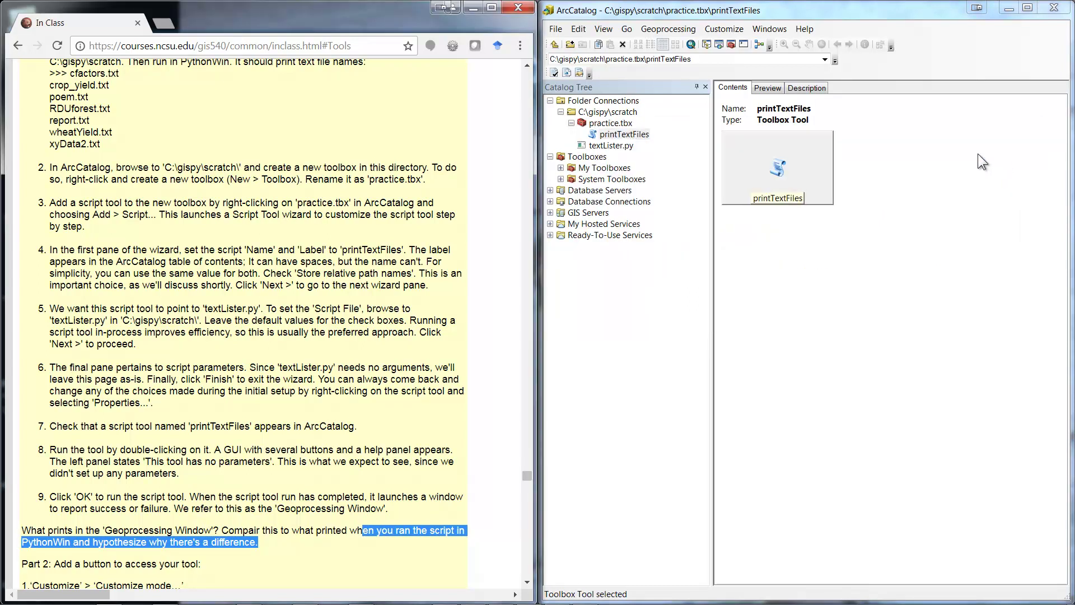
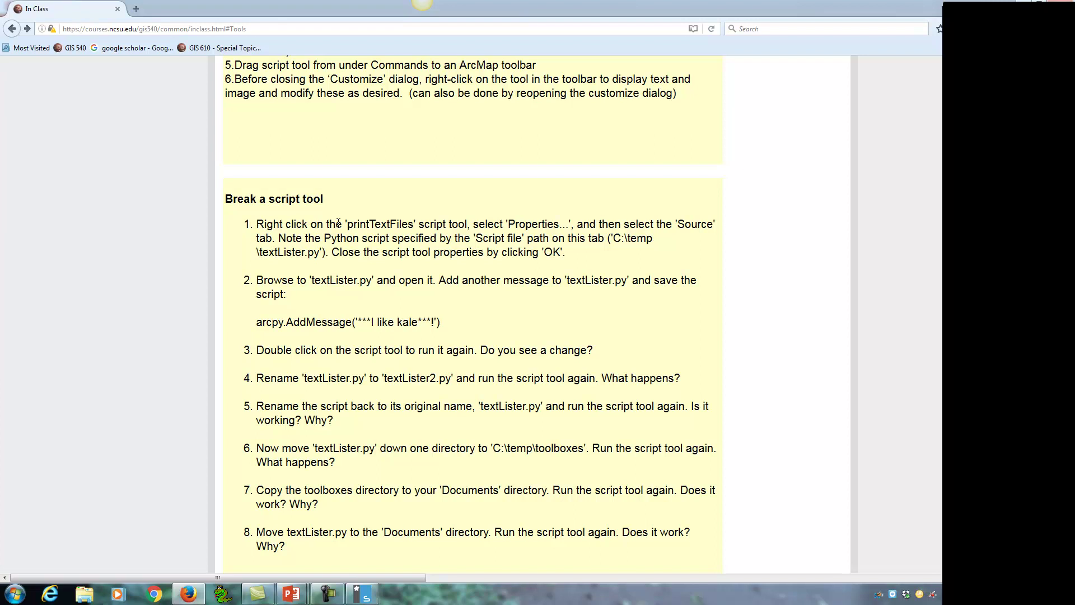
Step: Check the script file path in the printTextFiles tool's source properties, following step 1 of 'Break a script tool'
drag(346, 224, 413, 221)
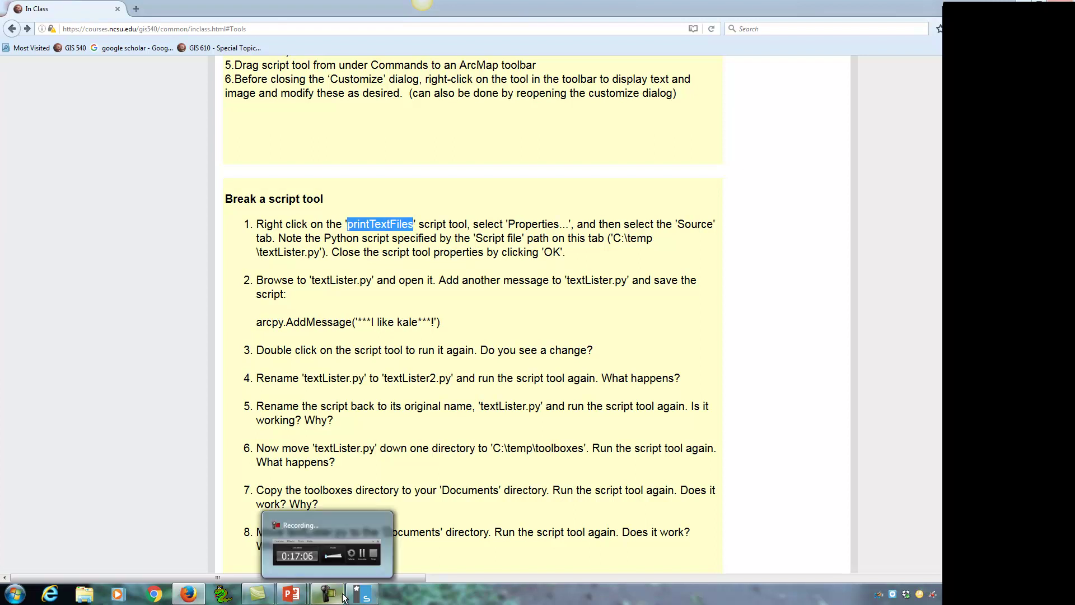
mouse_move(356, 589)
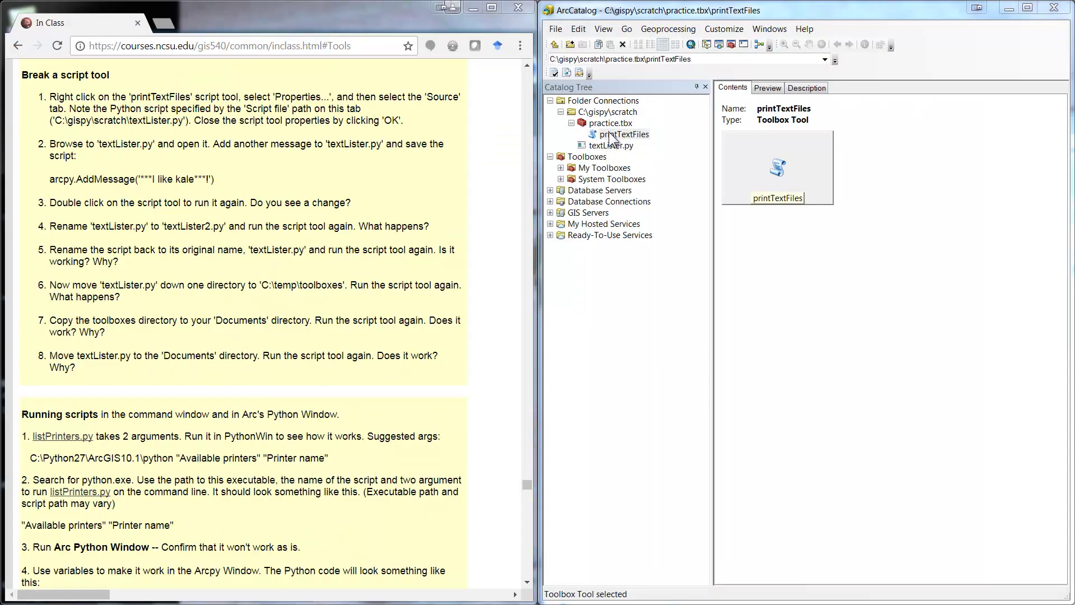
right_click(610, 135)
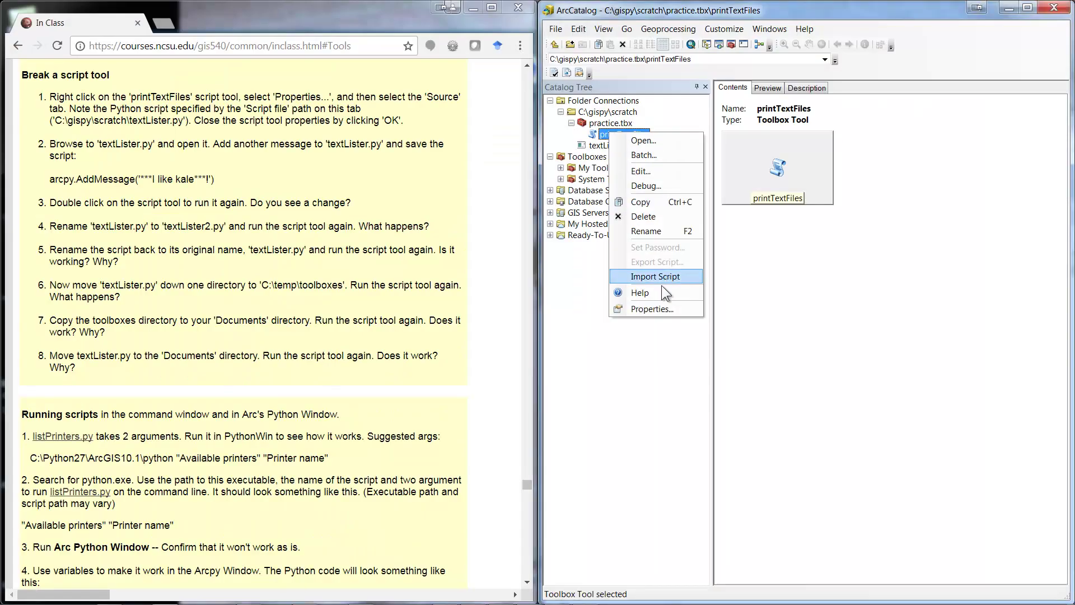
click(649, 309)
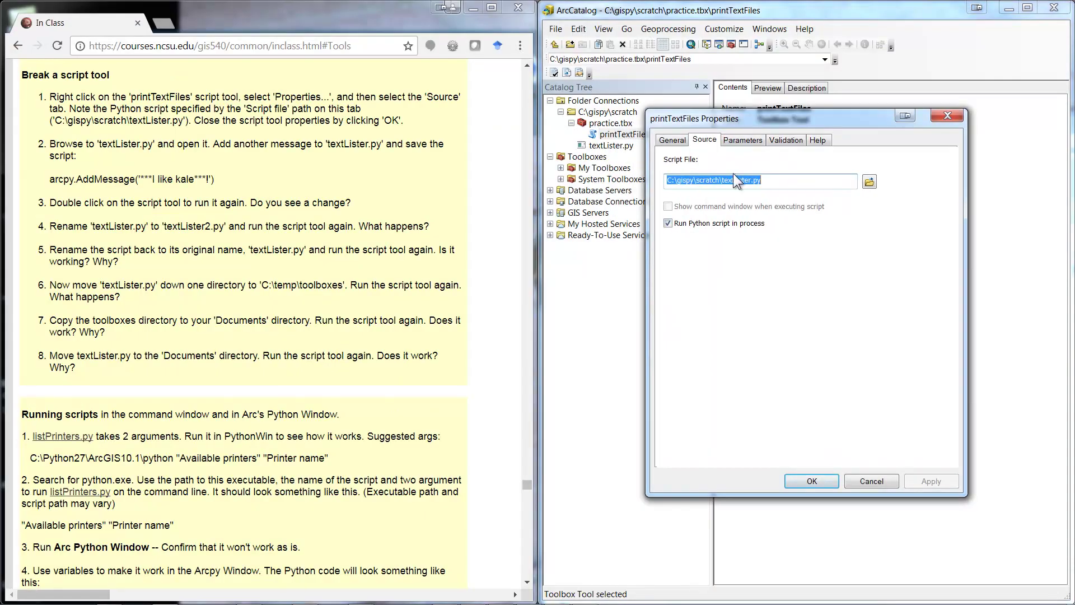
click(767, 181)
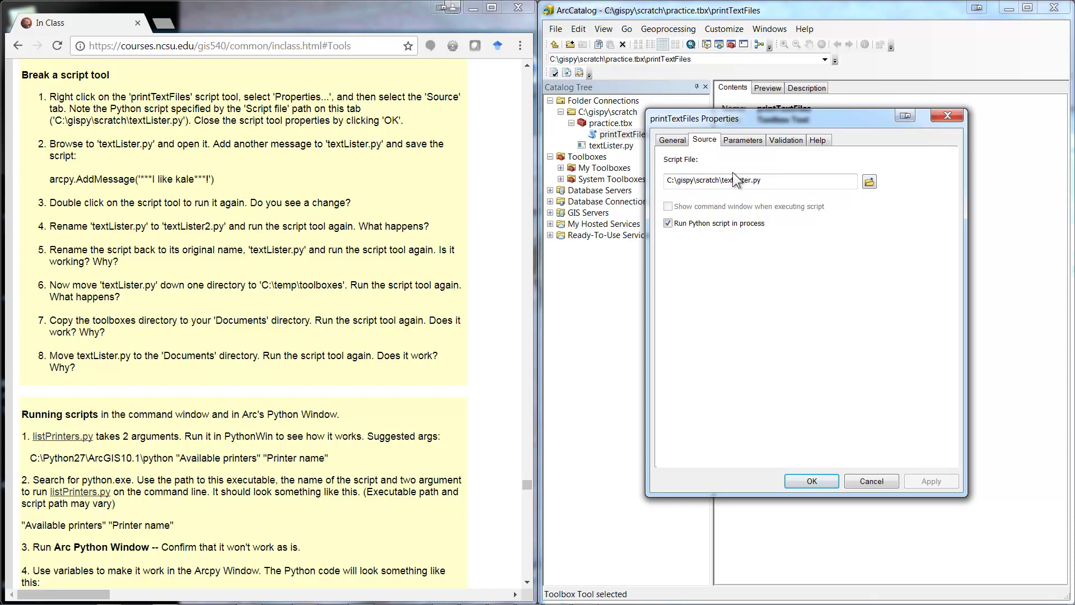
click(812, 480)
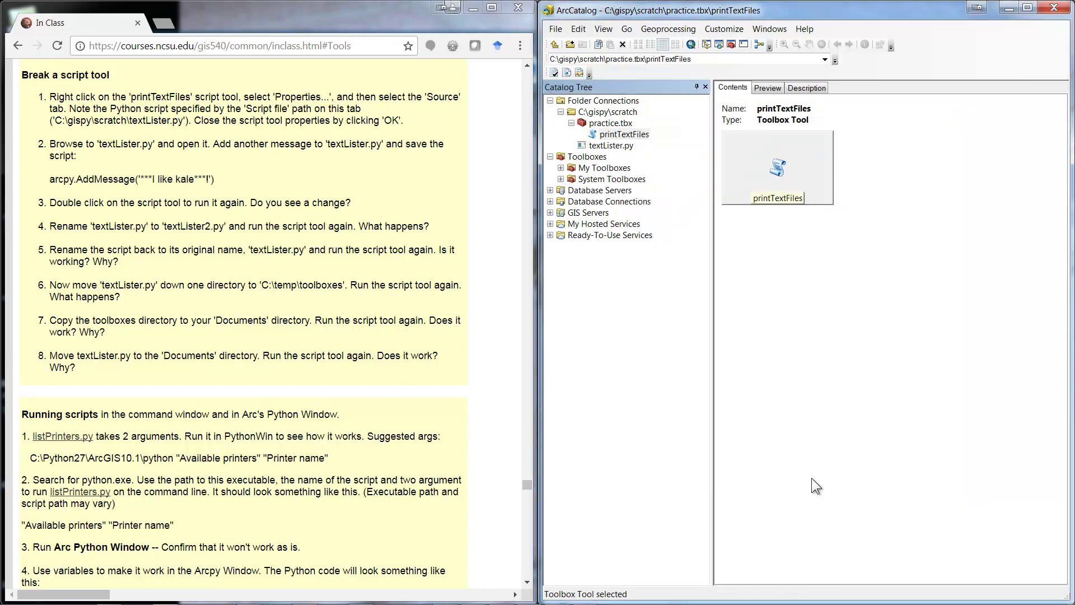
Step: Open textLister.py from C:\gispy\scratch in PythonWin and place its window beside the exercise instructions
key(alt+Tab)
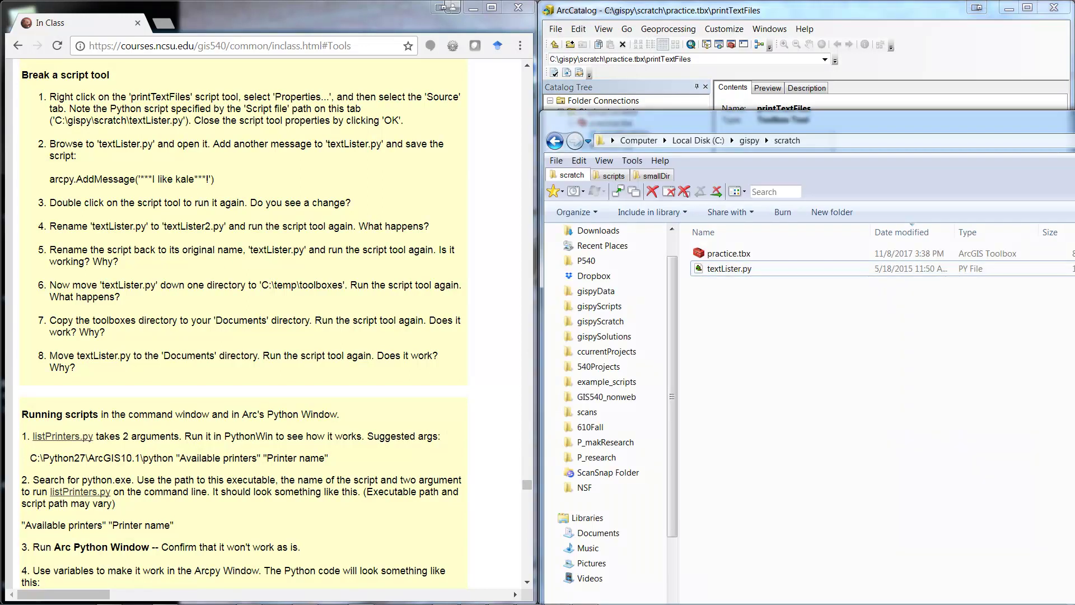
double_click(717, 270)
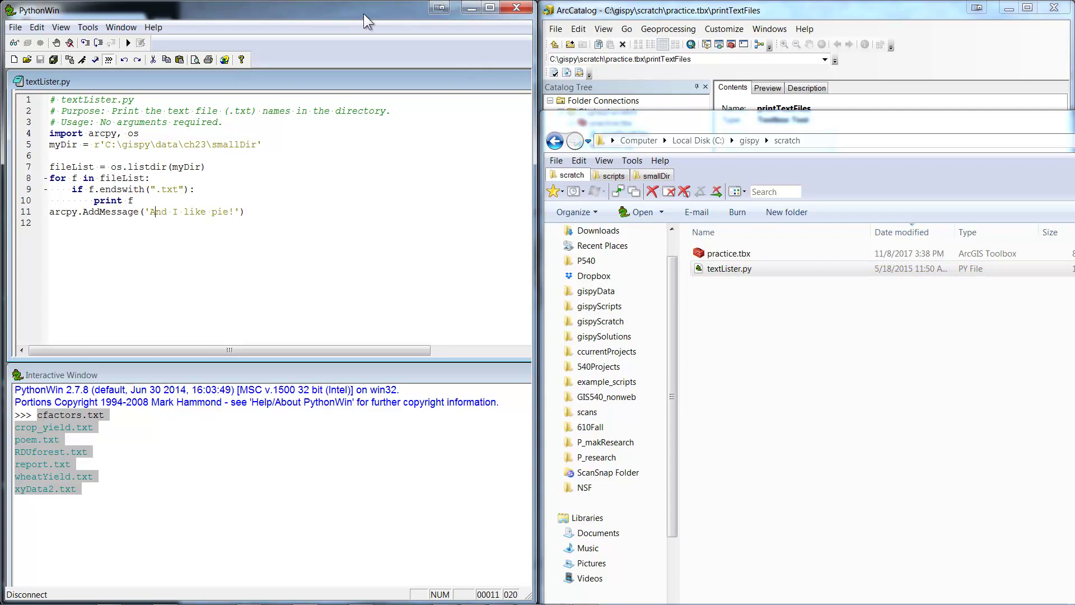
key(super+Right)
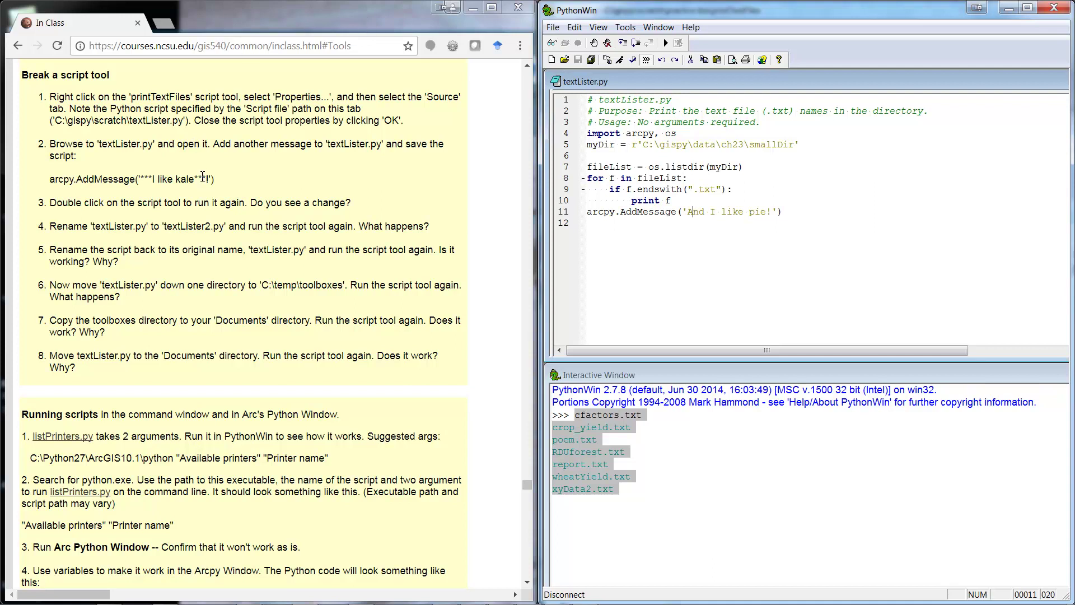
Step: Copy arcpy.AddMessage('***I like kale***!') from the instructions into textLister.py above the 'And I like pie!' message and save the script
drag(220, 179, 48, 181)
key(ctrl+c)
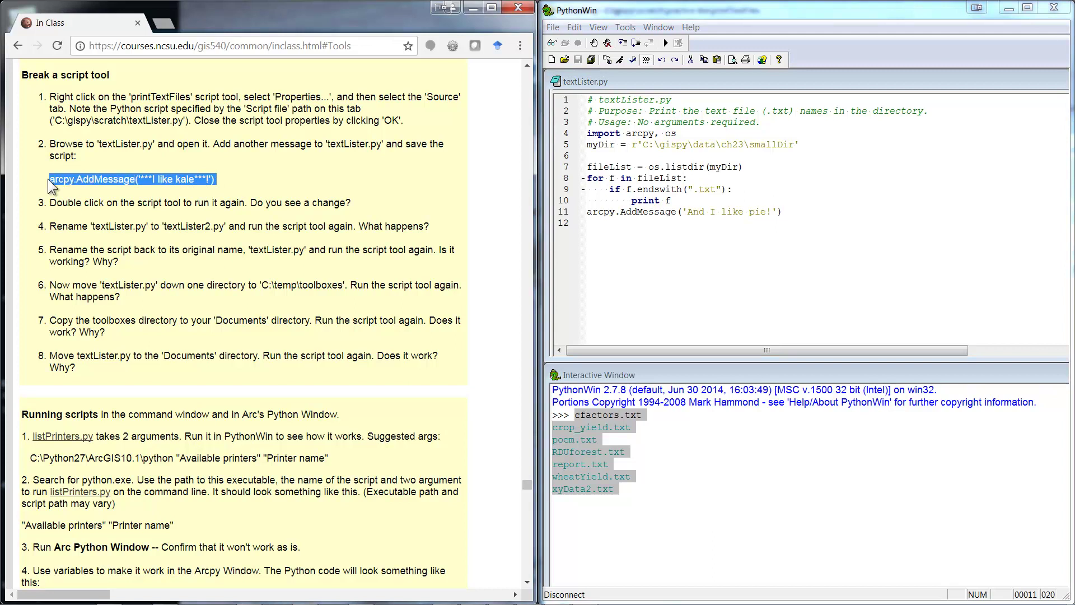
click(677, 200)
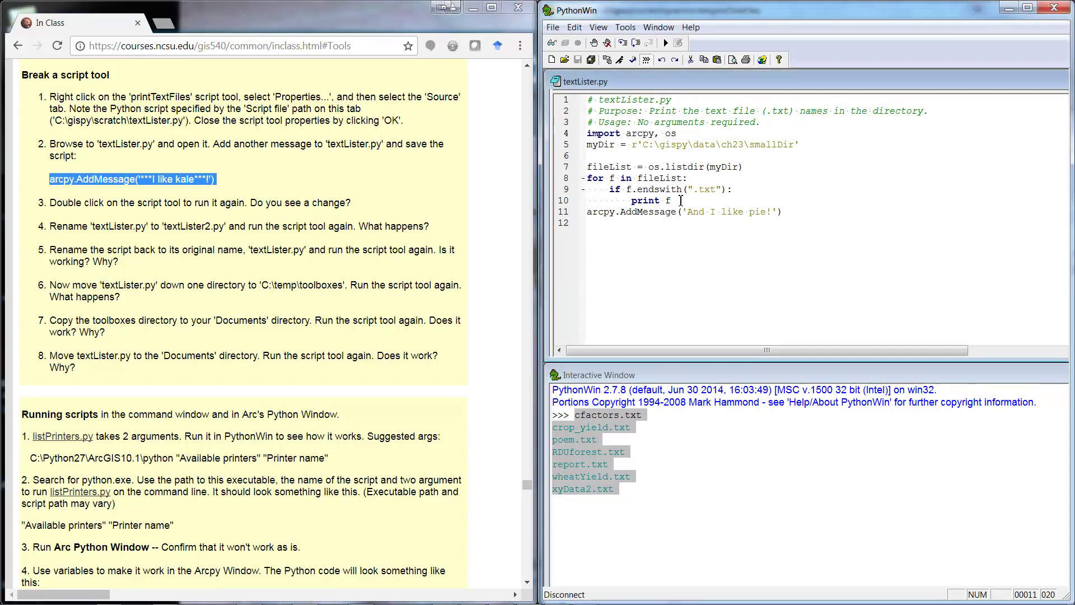
key(Return)
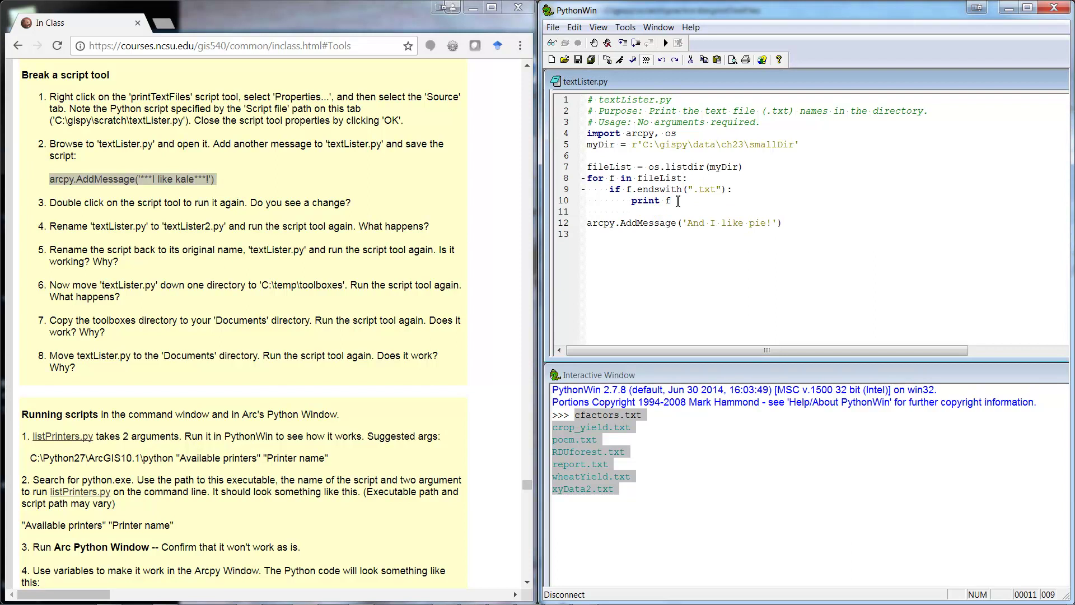
key(ctrl+v)
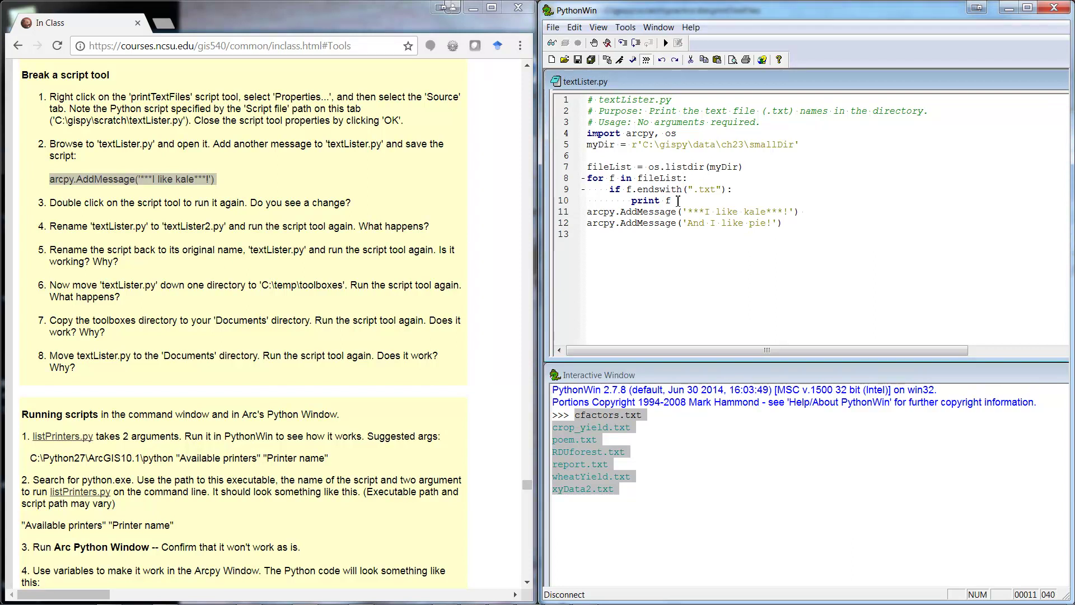
key(ctrl+s)
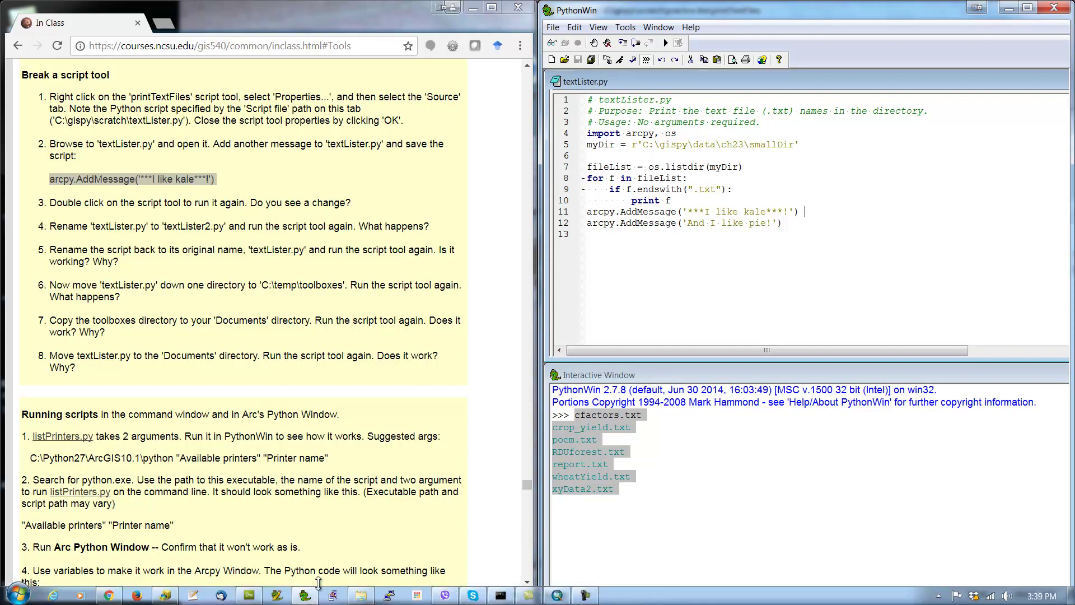
Step: Run the printTextFiles tool again from ArcCatalog and examine the kale and pie messages in its results window
click(166, 595)
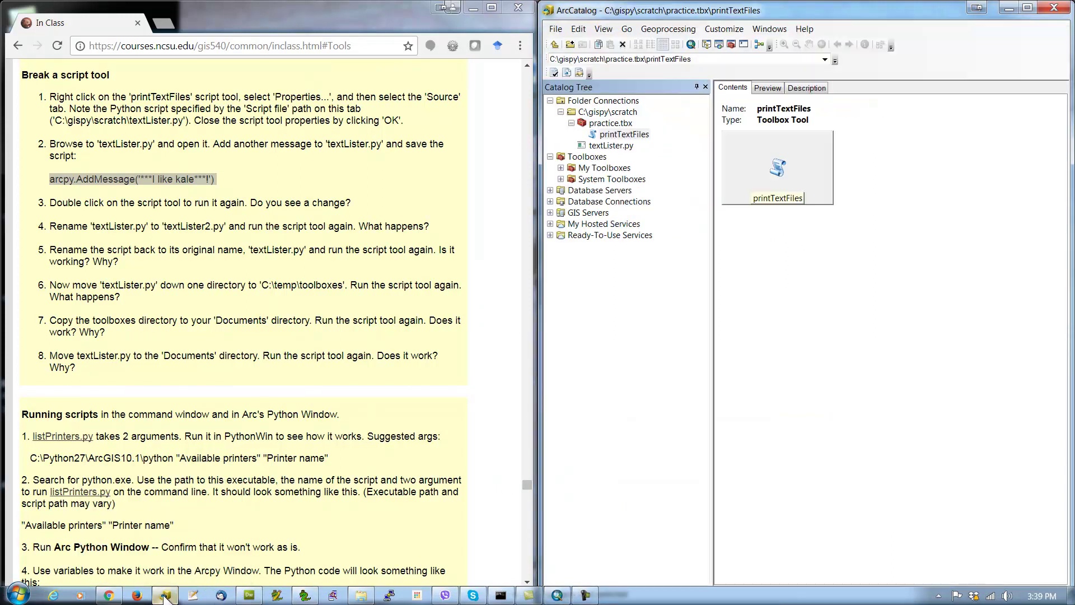
double_click(623, 133)
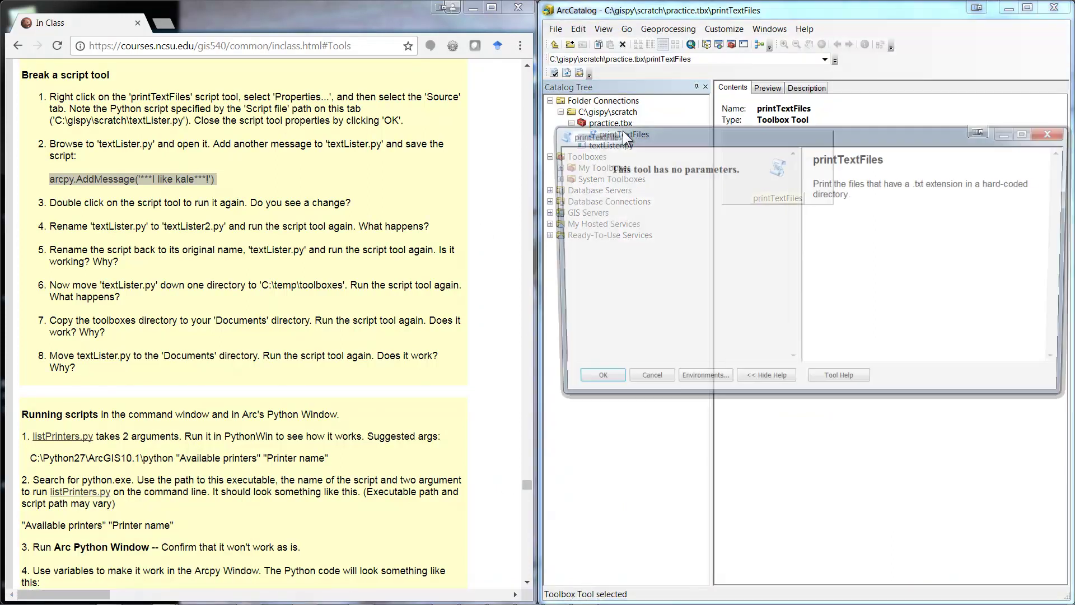
click(591, 384)
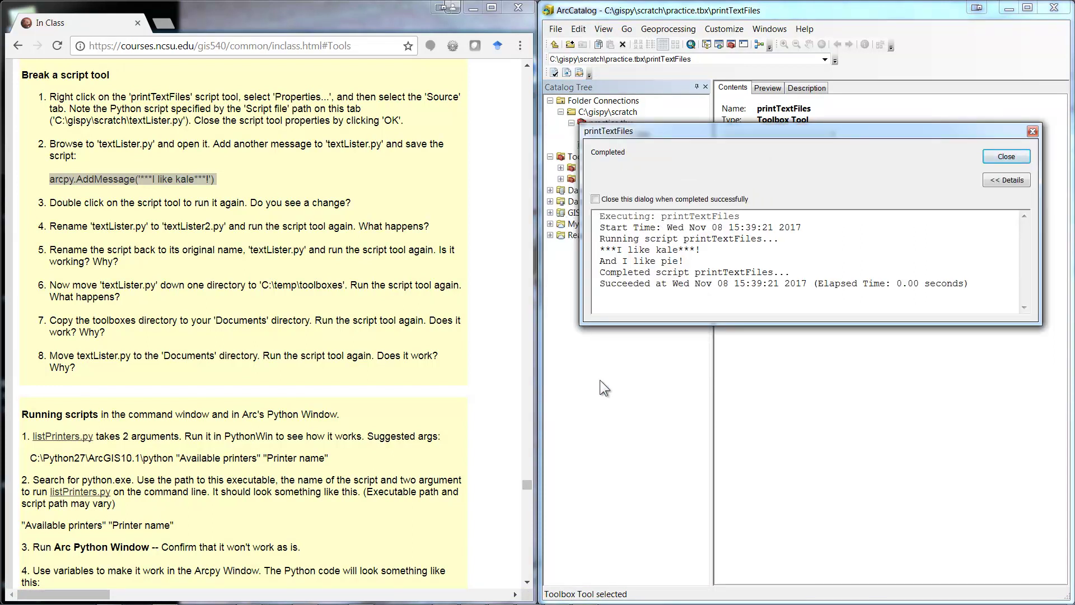
click(699, 250)
drag(704, 251, 600, 254)
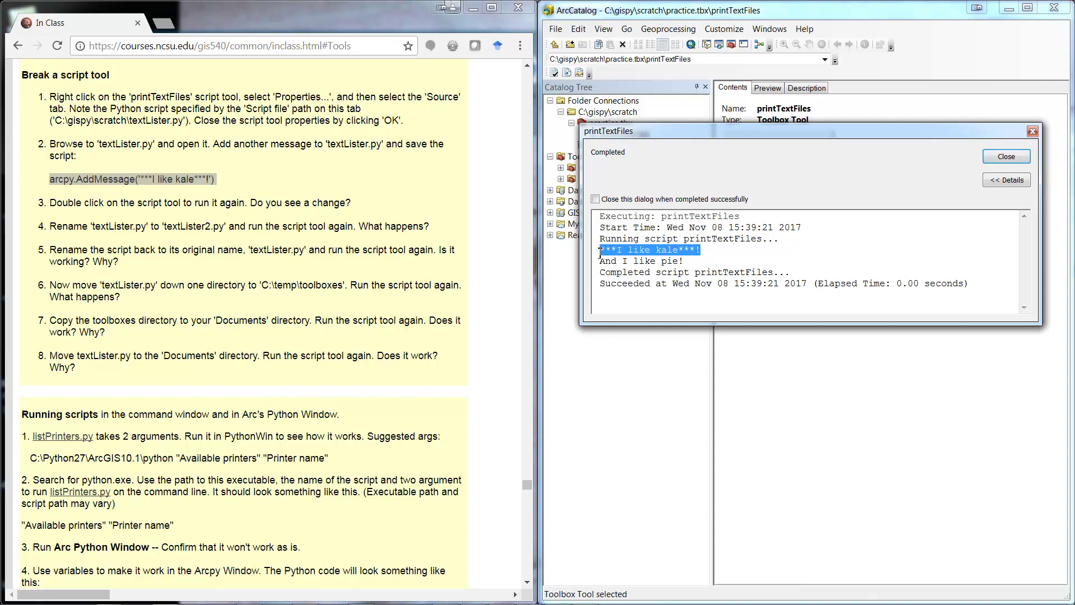
drag(684, 261, 600, 261)
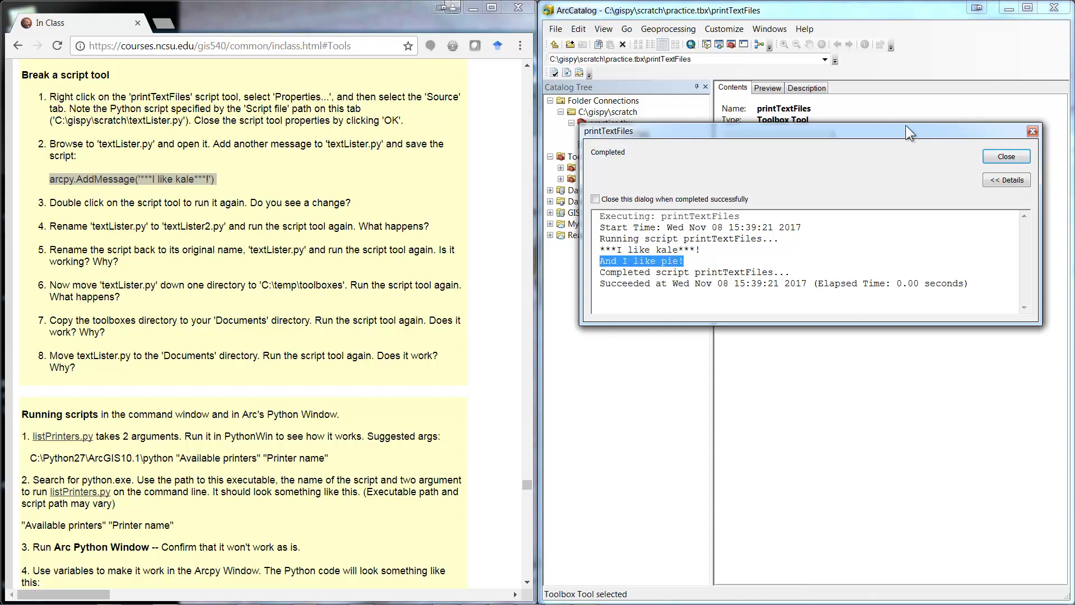
click(1009, 156)
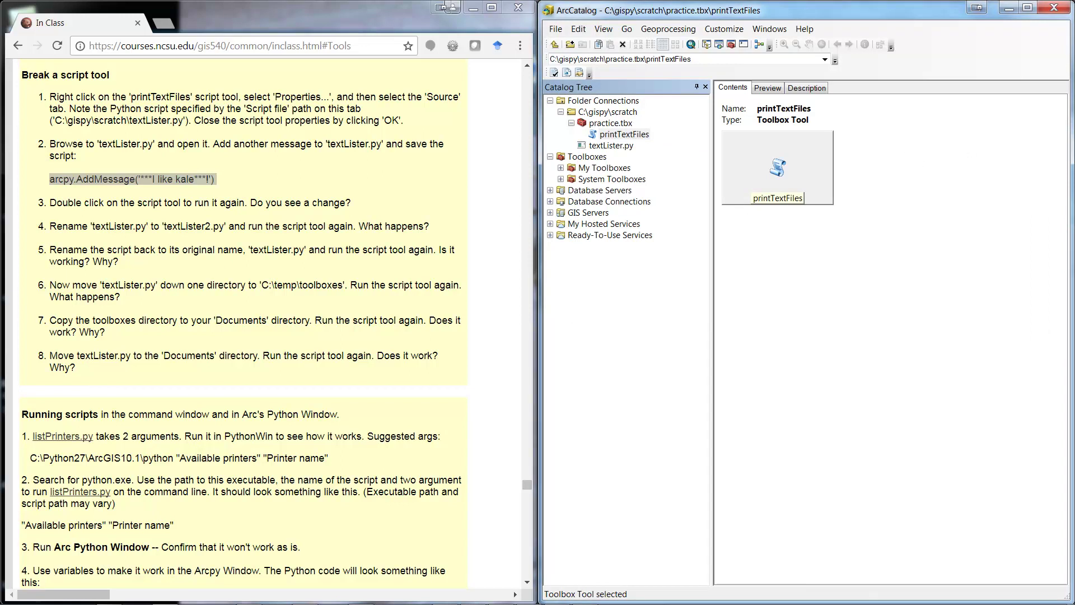
Step: Reopen textLister.py from C:\gispy\scratch in PythonWin to check its message lines, and close PythonWin
key(alt+Tab)
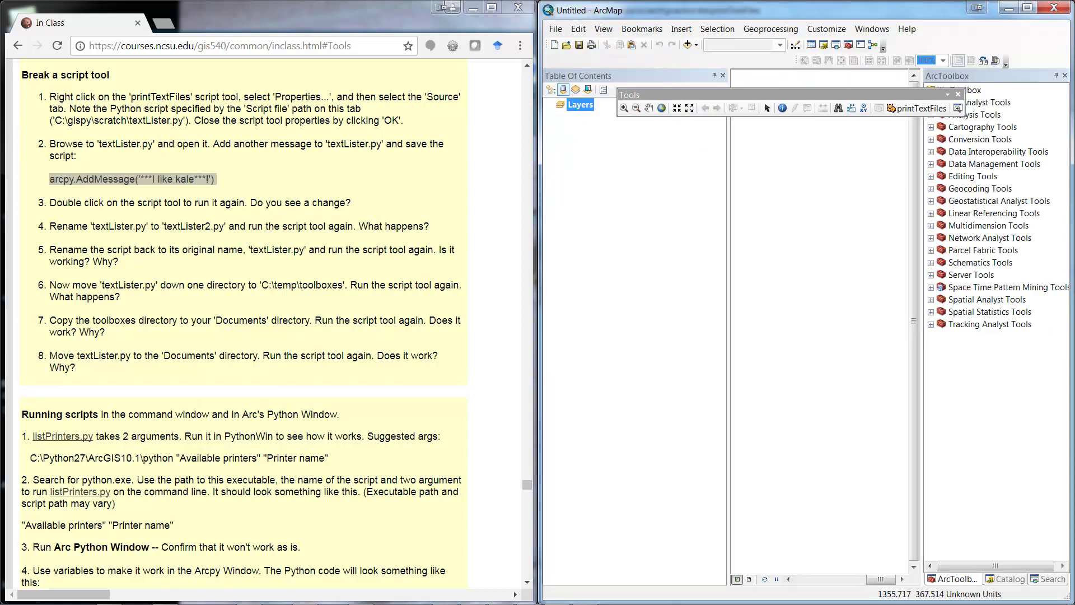
mouse_move(302, 599)
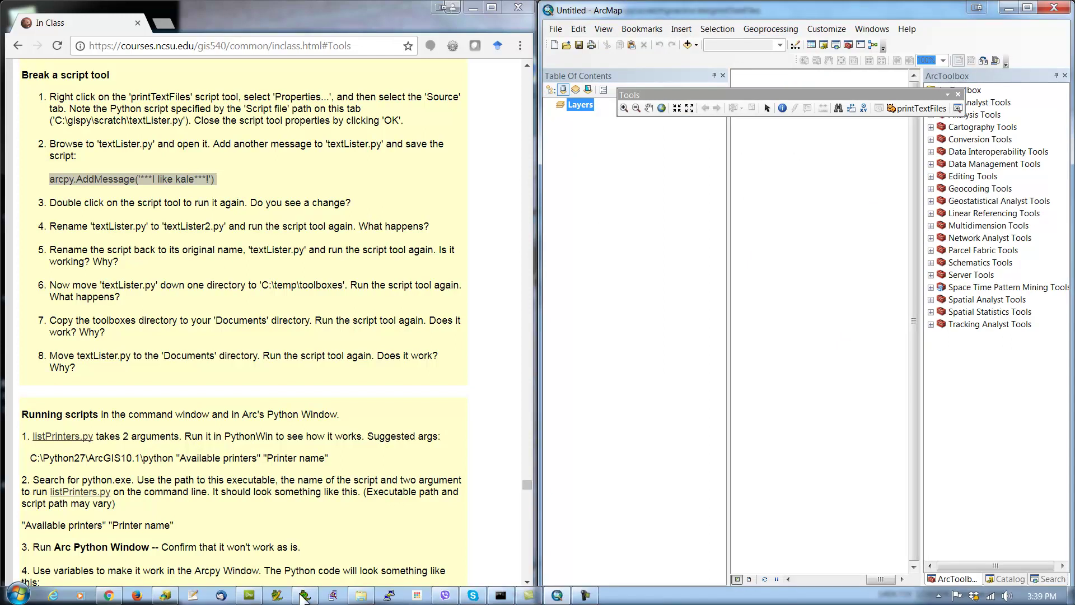
click(363, 596)
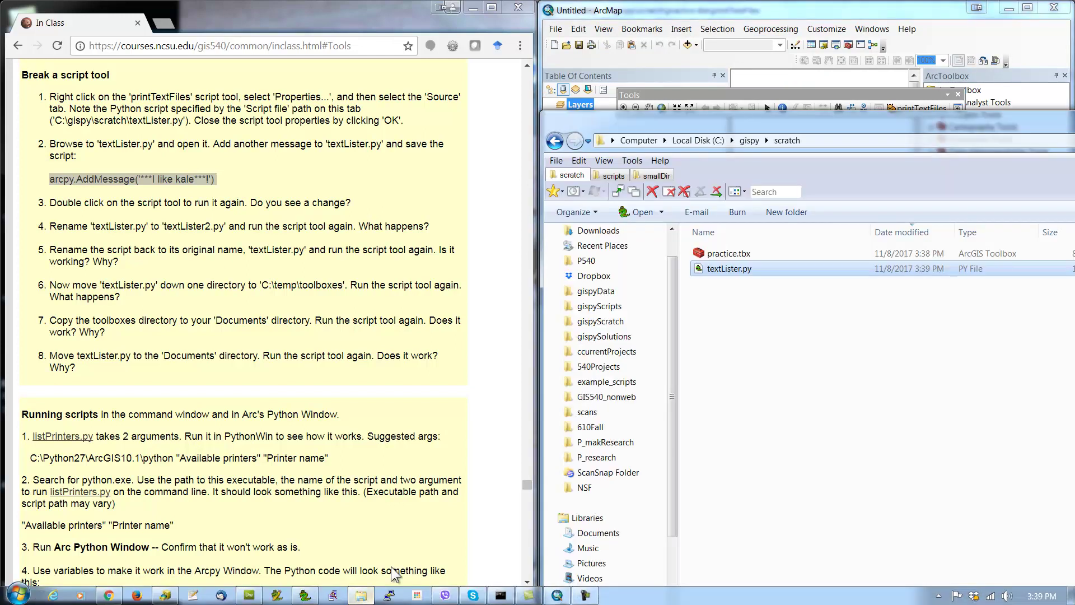
double_click(707, 270)
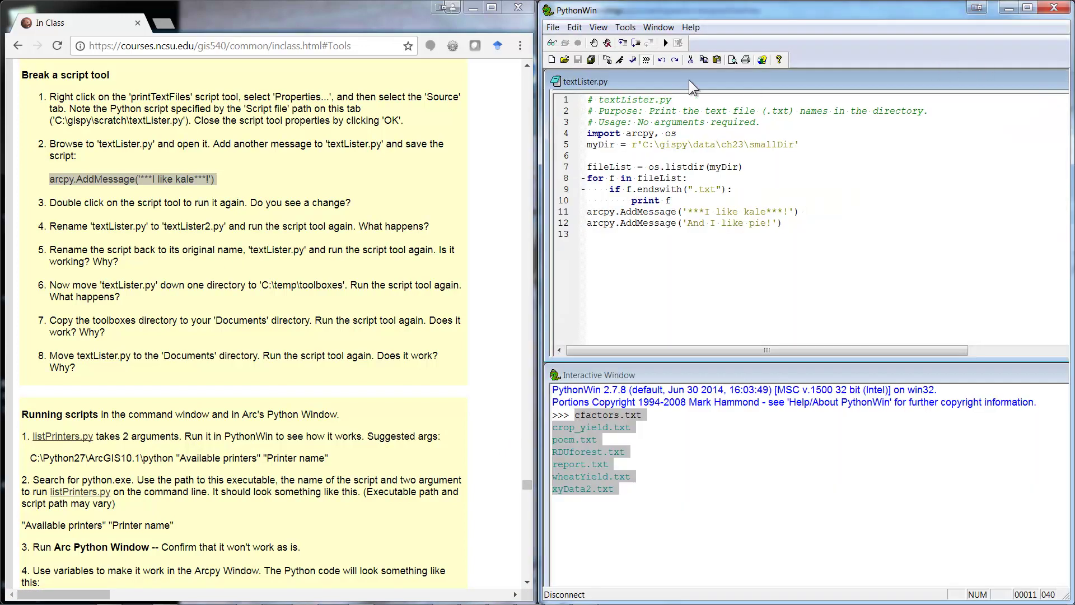
drag(806, 13, 650, 12)
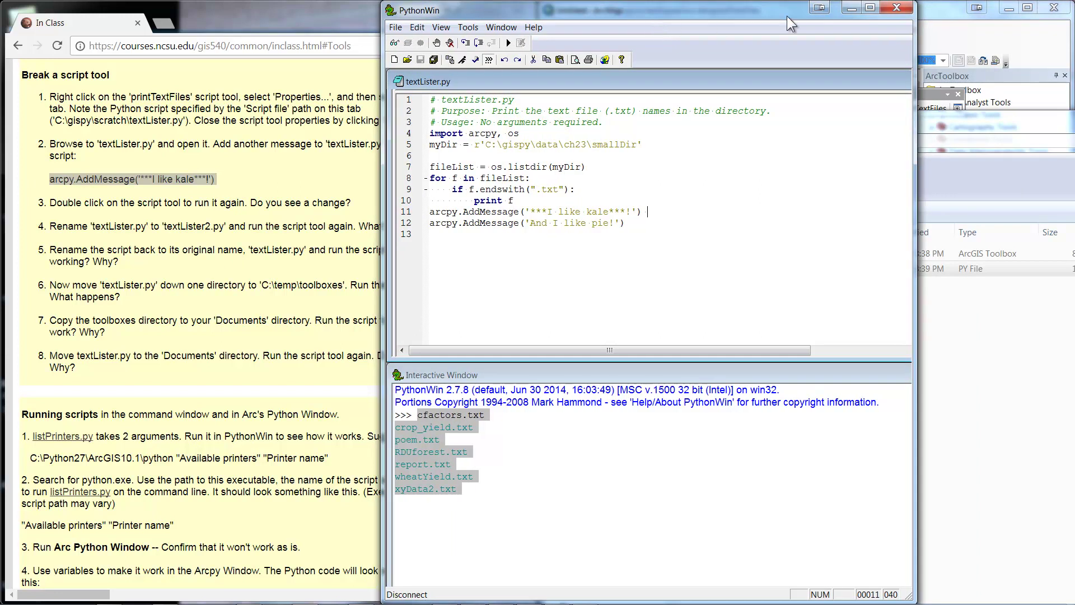
click(895, 9)
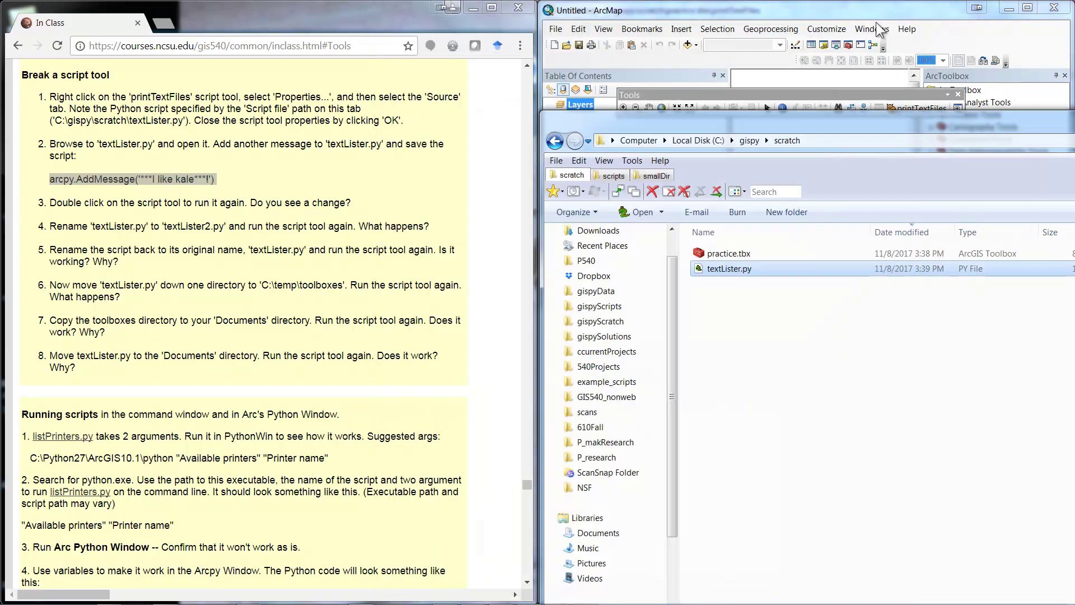
Step: Rename textLister.py in C:\gispy\scratch to textLister2.py, following step 4 of 'Break a script tool'
right_click(718, 274)
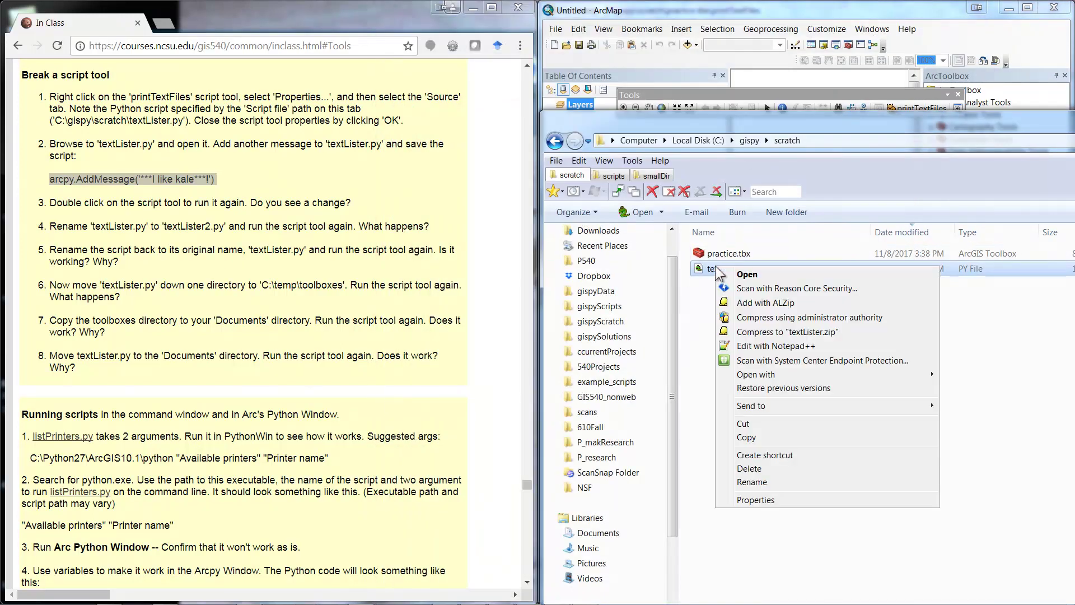
click(743, 485)
key(Right)
text(2)
key(Return)
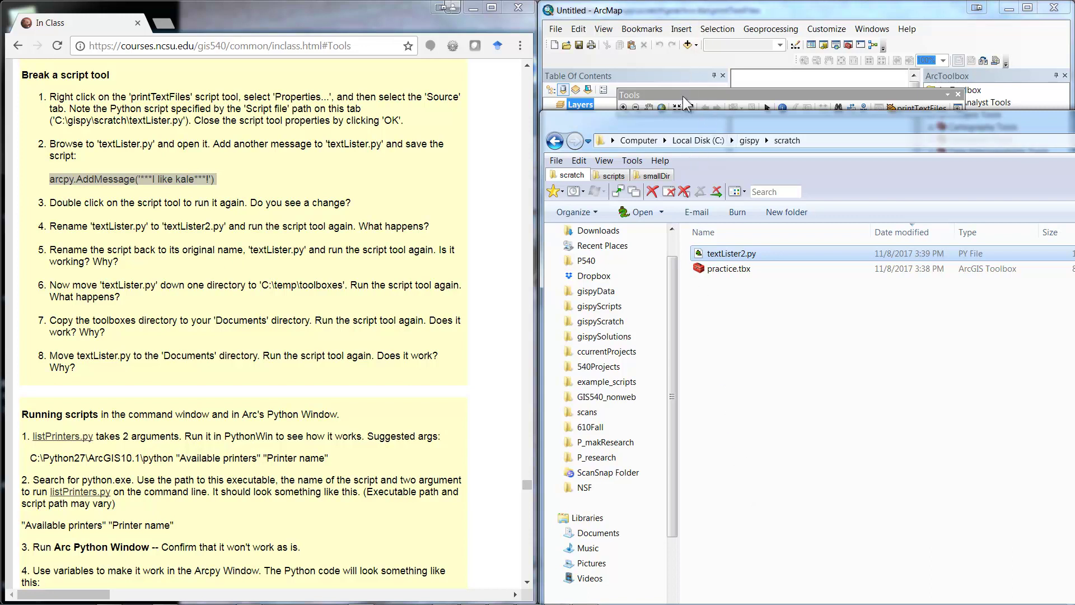
Step: Run the printTextFiles tool from ArcMap with the renamed script, examine its messages, and close the results window
drag(683, 120, 684, 227)
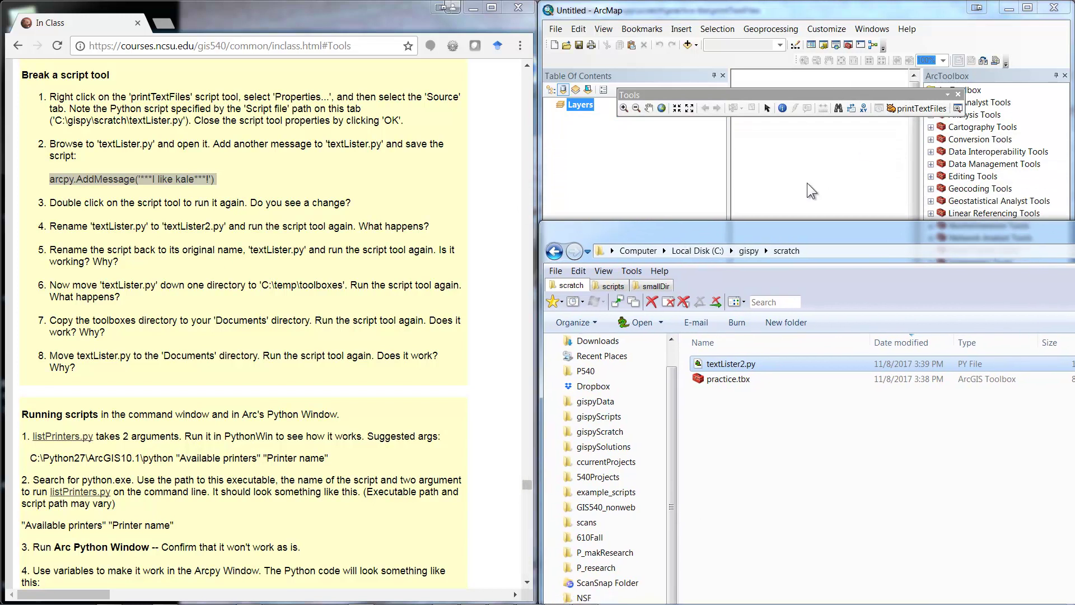
click(922, 109)
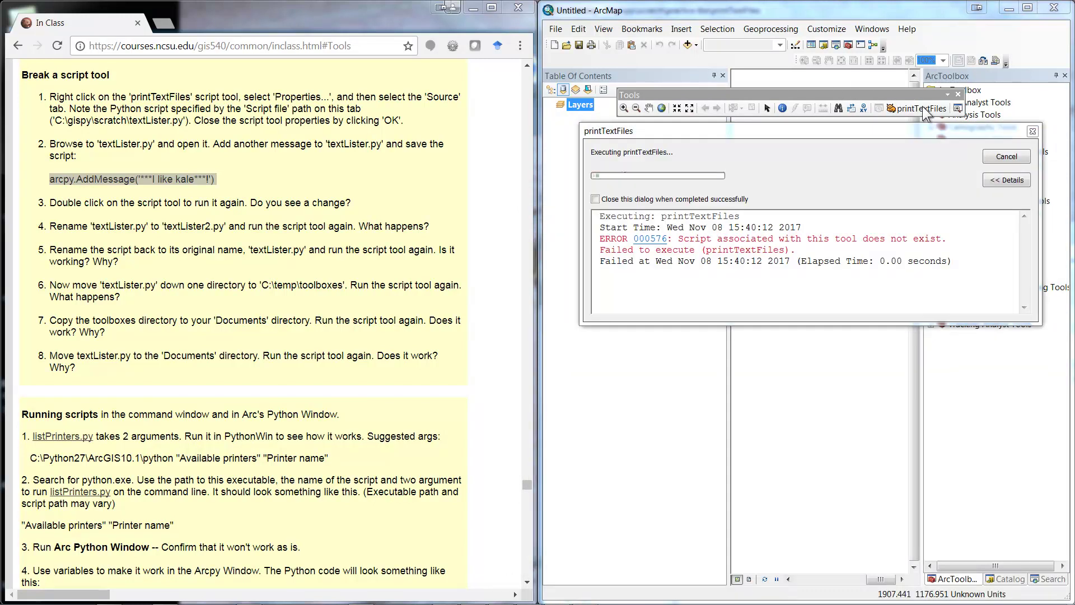
click(906, 269)
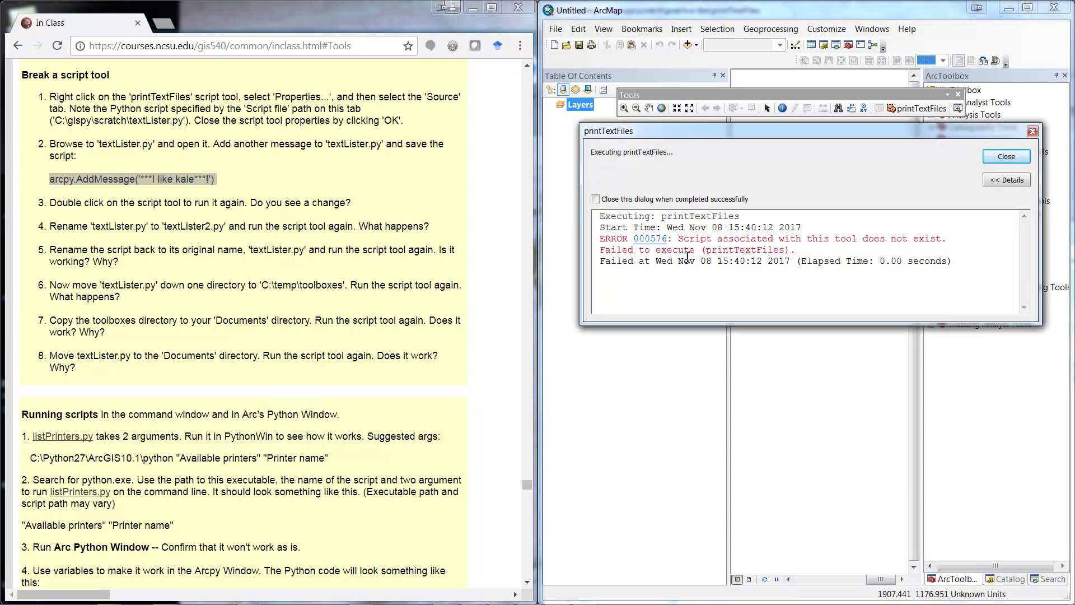
click(1006, 157)
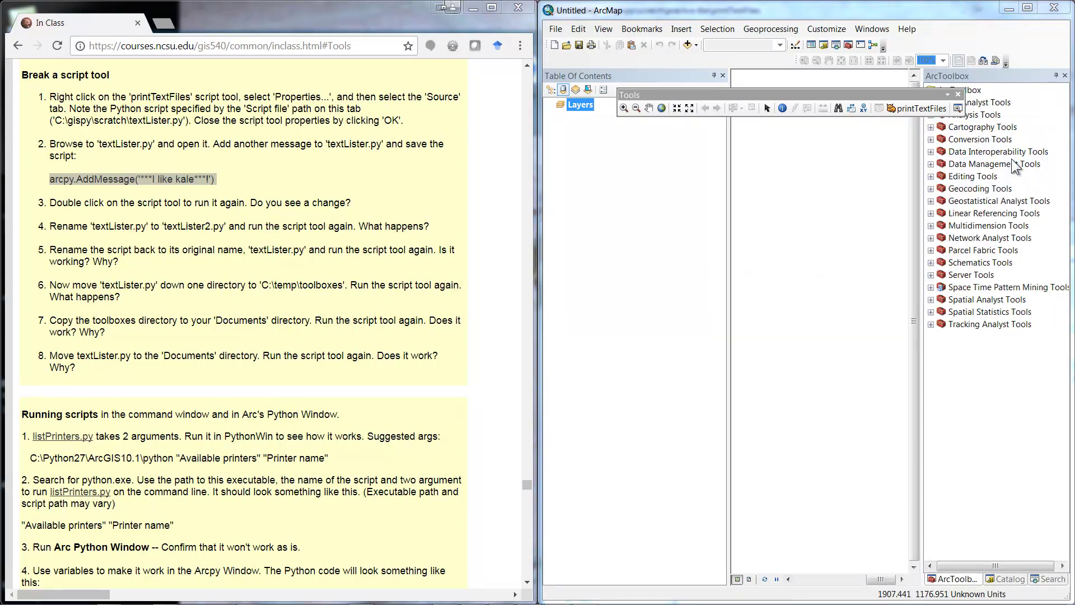
Step: Run printTextFiles from practice.tbx in ArcCatalog with the renamed script, examine its messages, and close the tool's windows
click(644, 384)
click(165, 595)
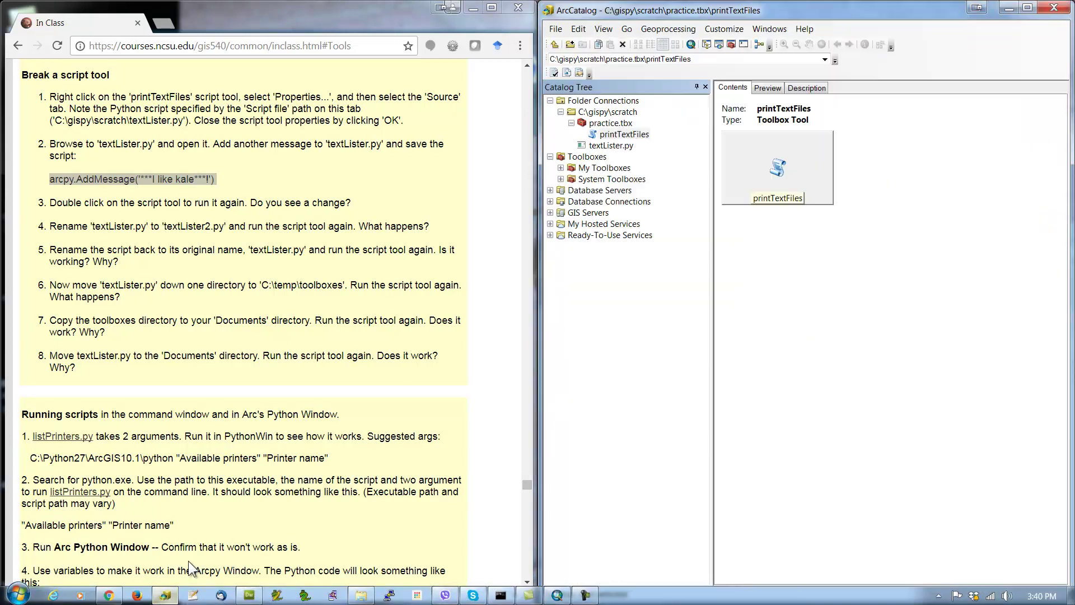
double_click(609, 133)
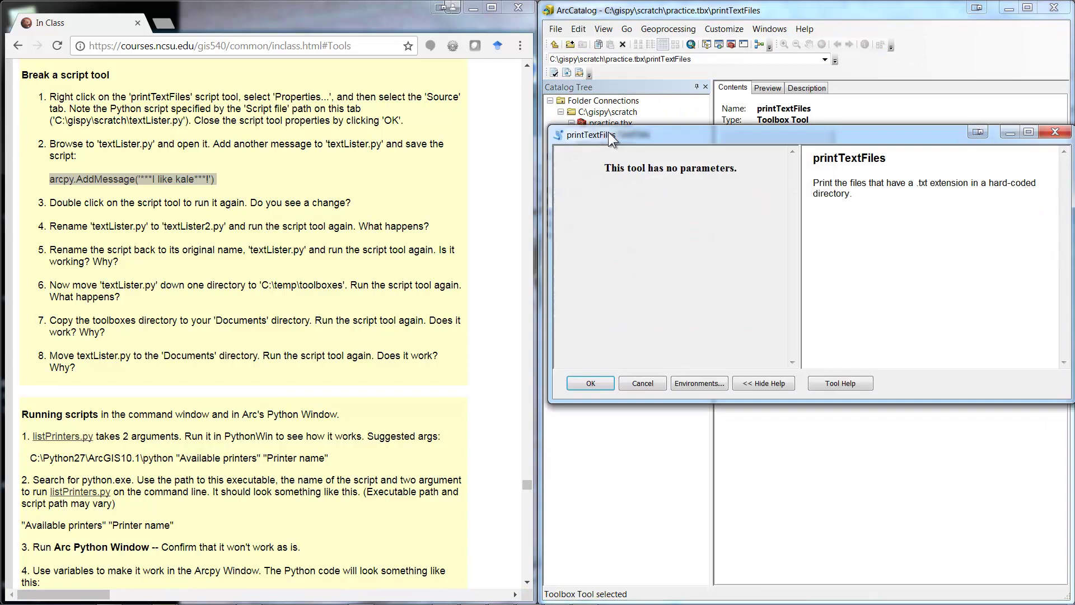
click(604, 382)
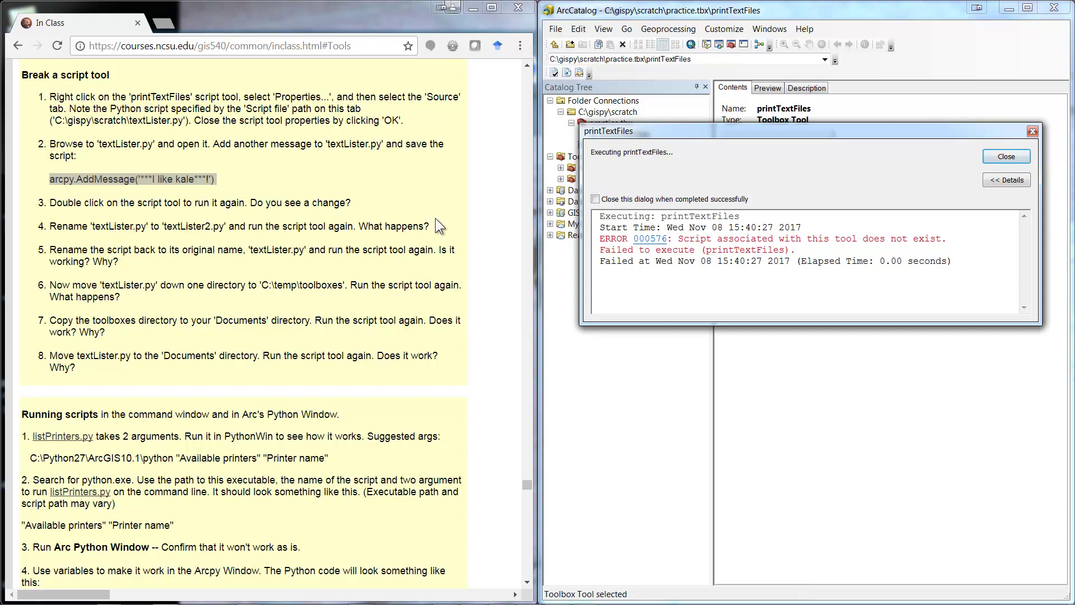
drag(795, 250, 598, 240)
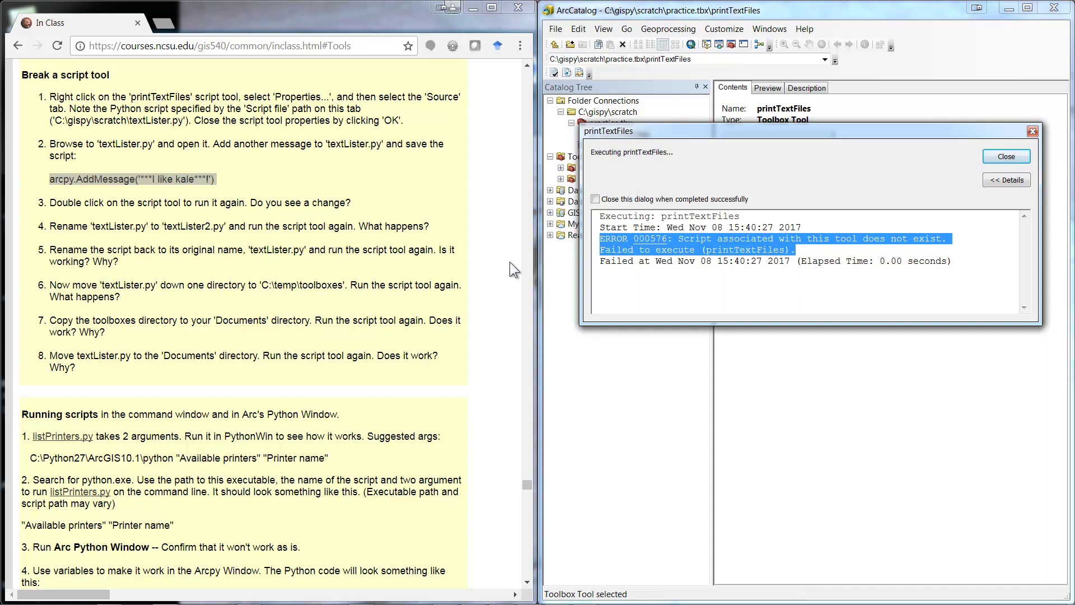
click(998, 157)
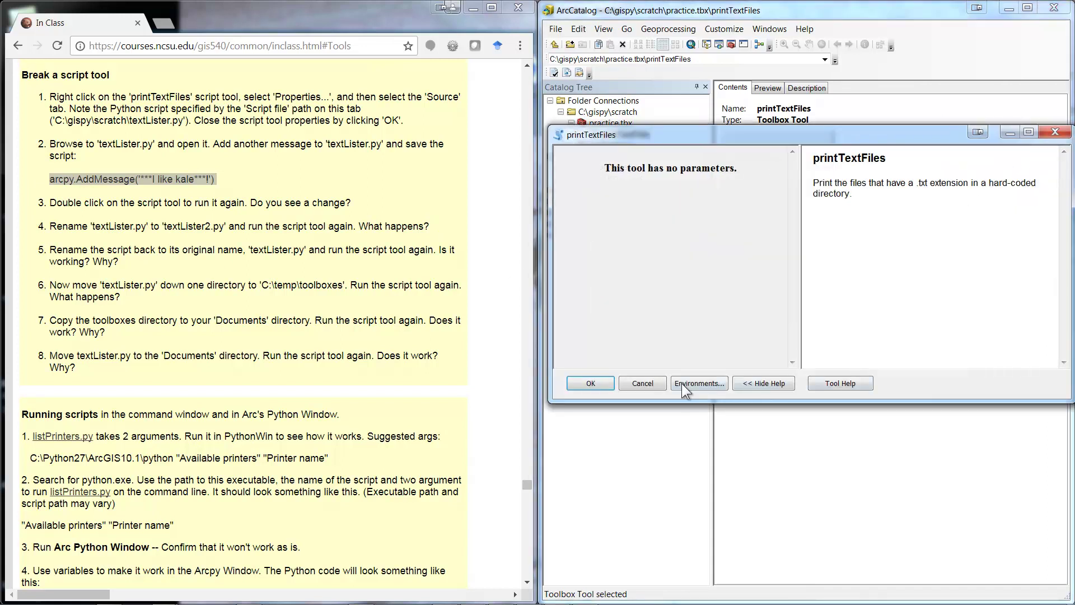
click(660, 383)
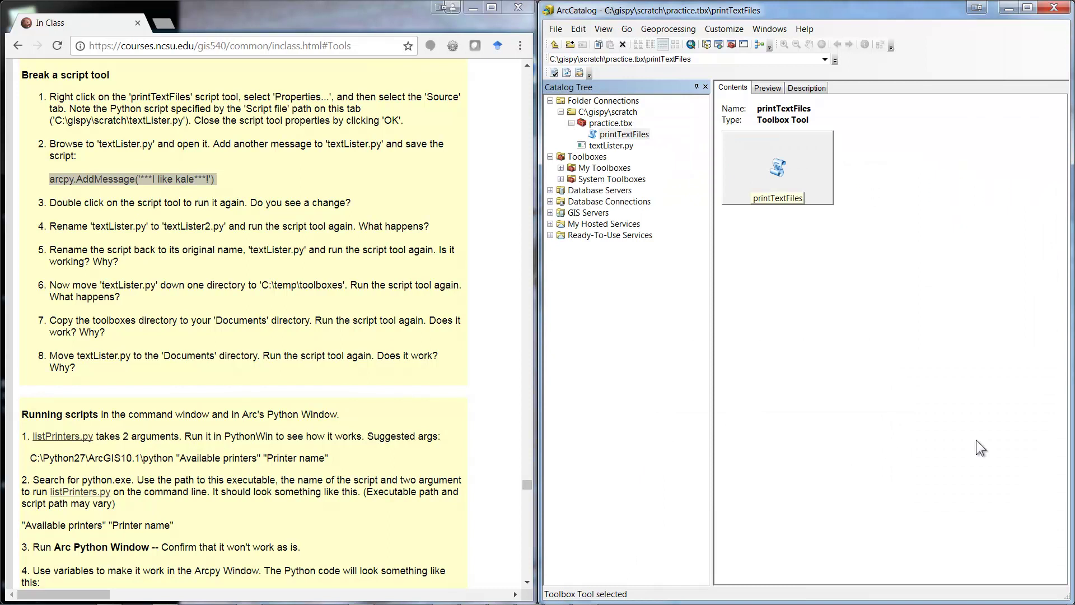
Step: Rename textLister2.py in C:\gispy\scratch back to textLister.py, following step 5 of the exercise
key(alt+Tab)
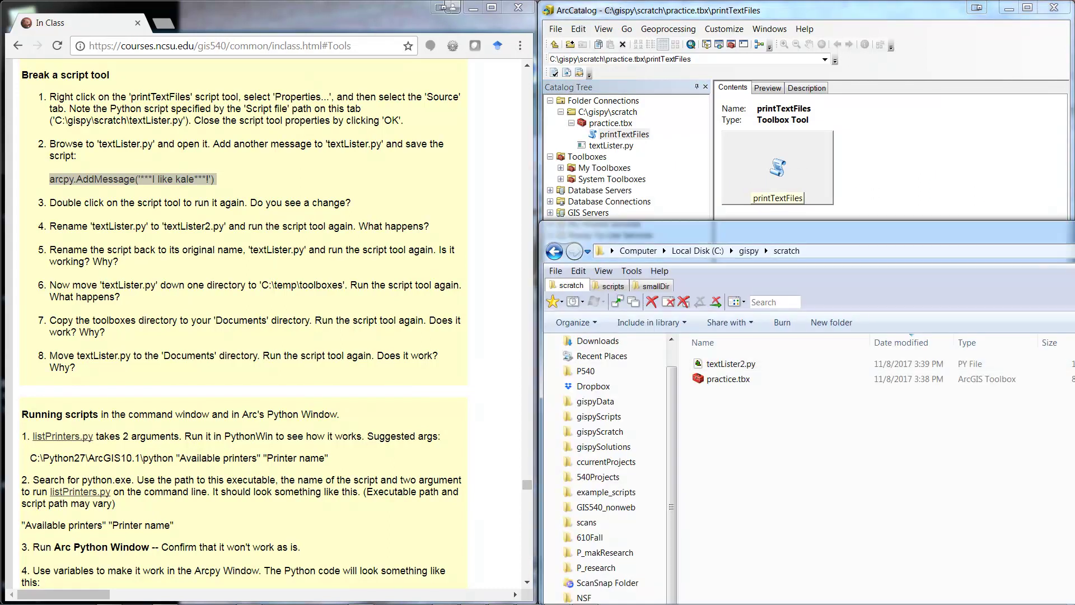
right_click(727, 366)
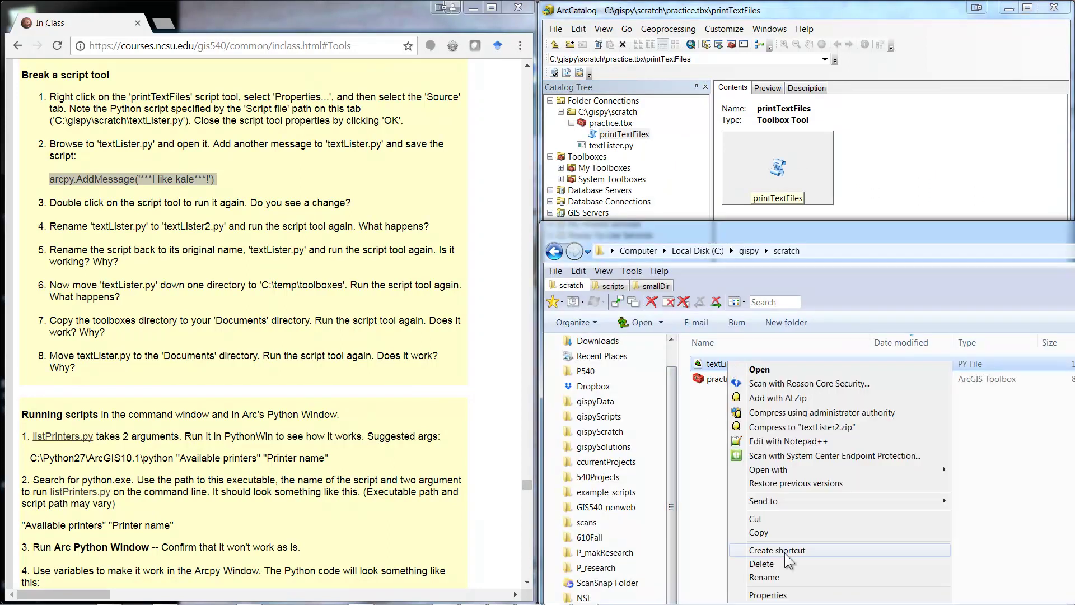
click(779, 574)
key(Right)
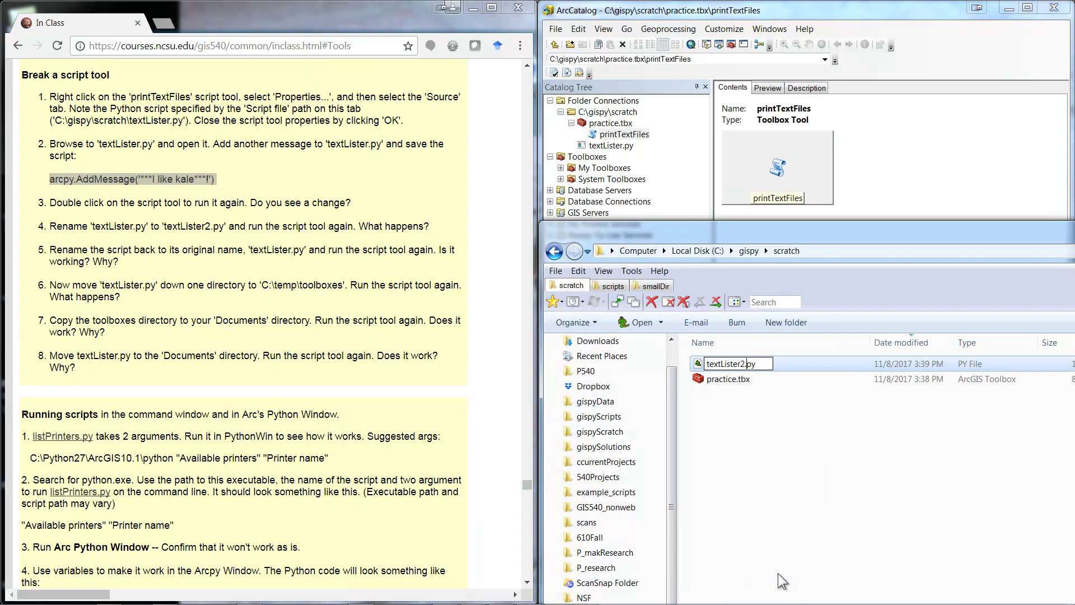
key(BackSpace)
key(Return)
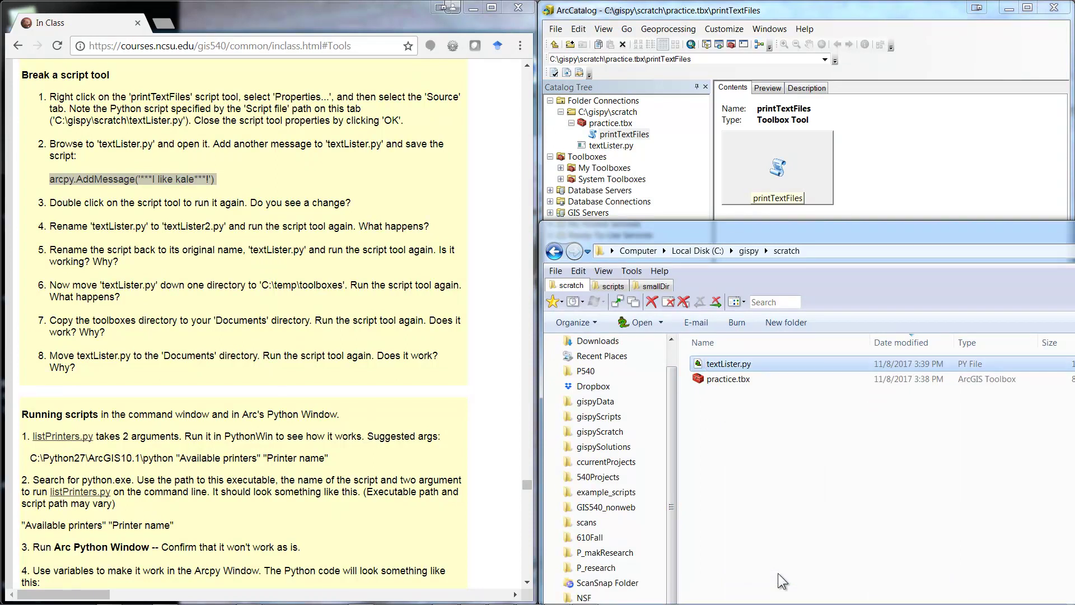
Step: Run printTextFiles again from ArcCatalog with the original script name restored, and examine and close its results window
click(612, 134)
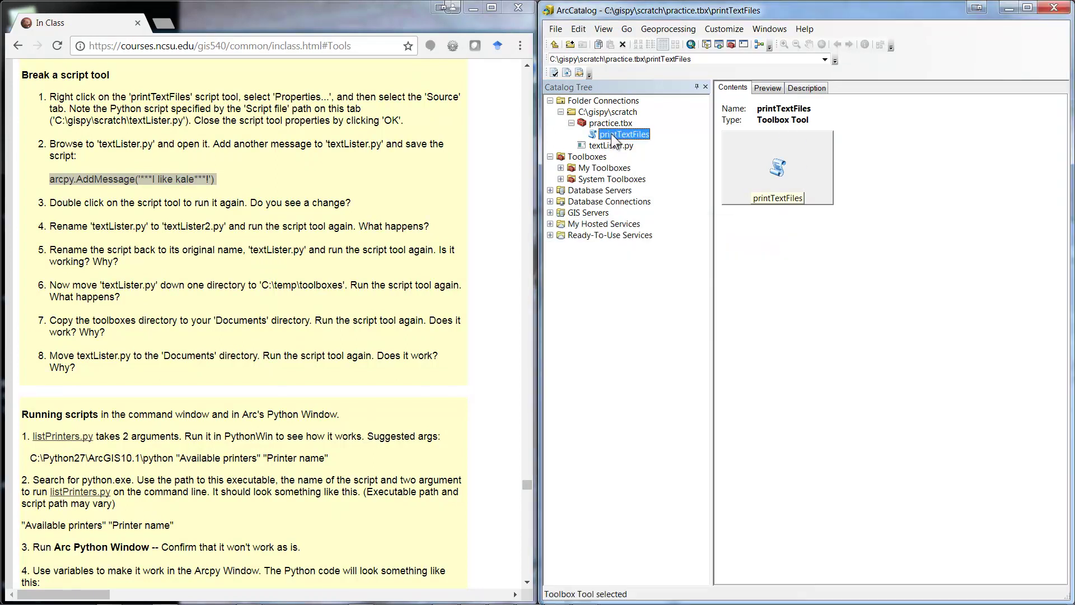
double_click(613, 137)
click(587, 386)
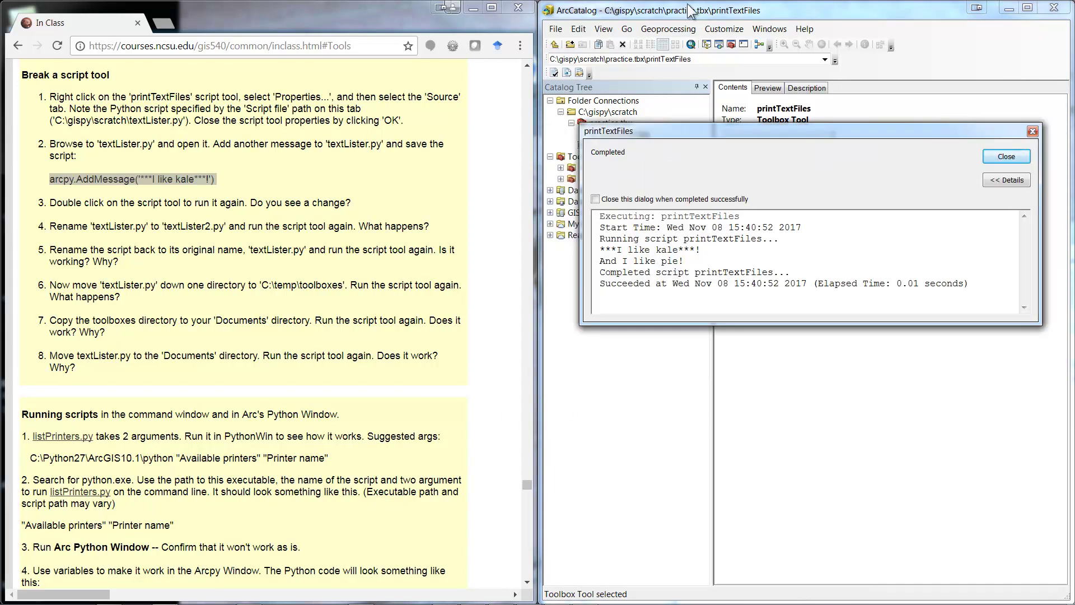
click(698, 18)
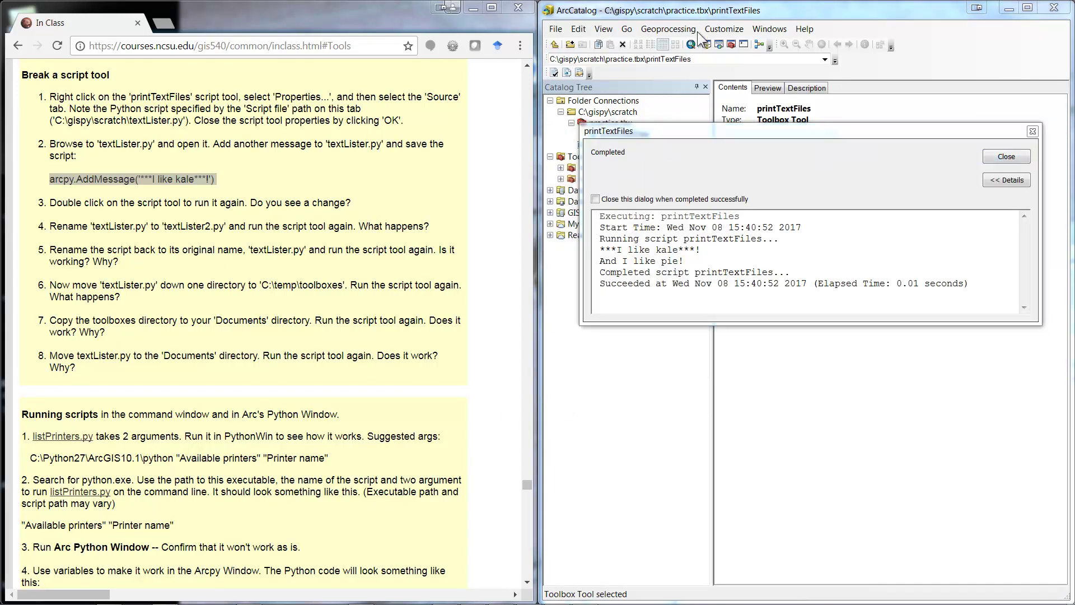
click(985, 161)
Step: Move the ArcCatalog window aside, run printTextFiles again from ArcMap, and examine and close its results window
drag(877, 15, 902, 135)
click(863, 6)
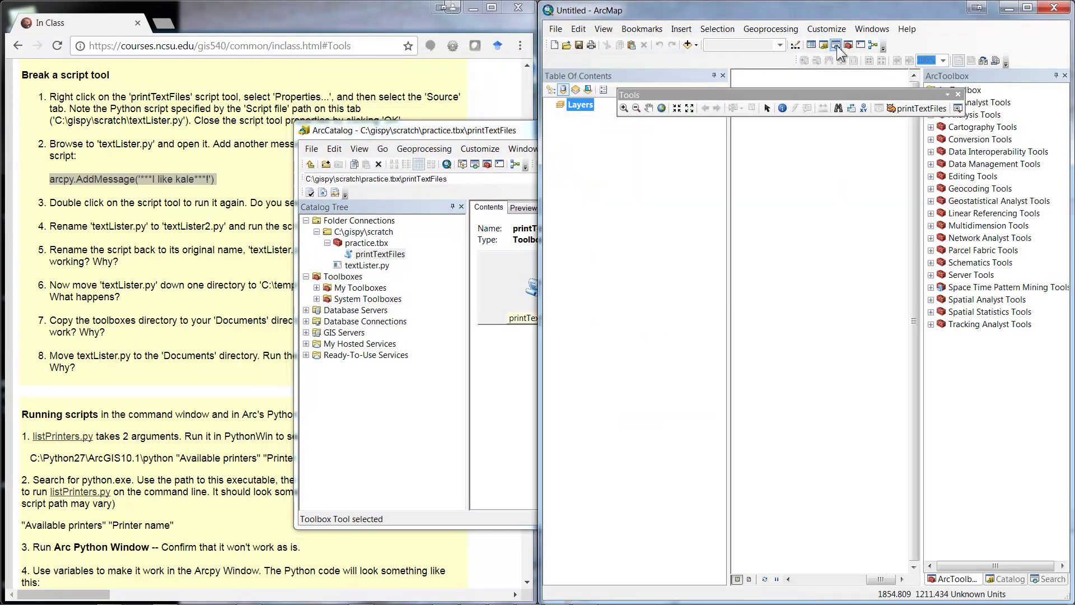
click(910, 109)
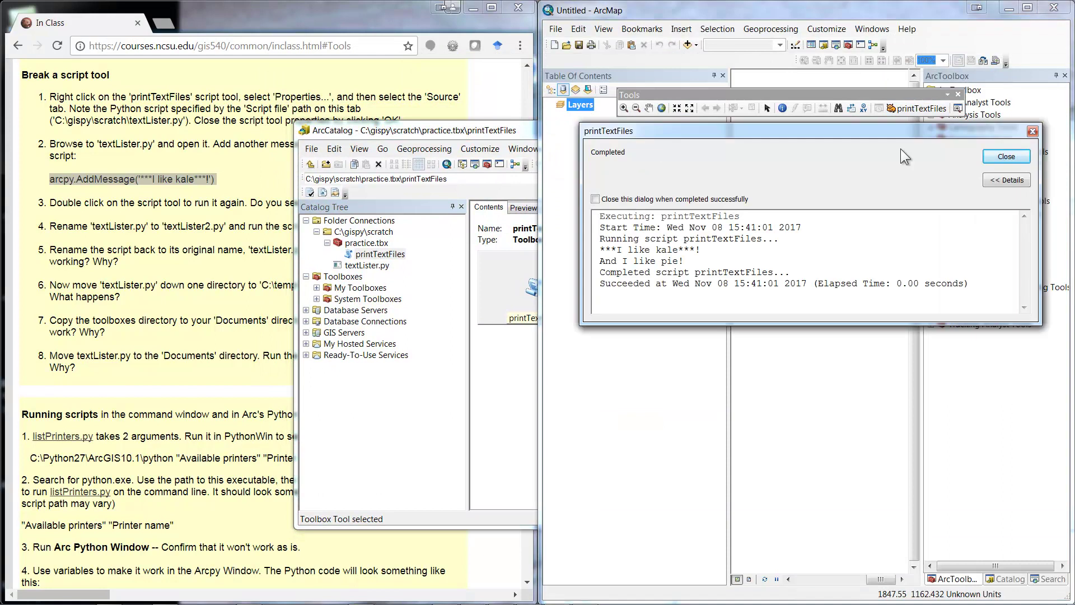
click(1003, 159)
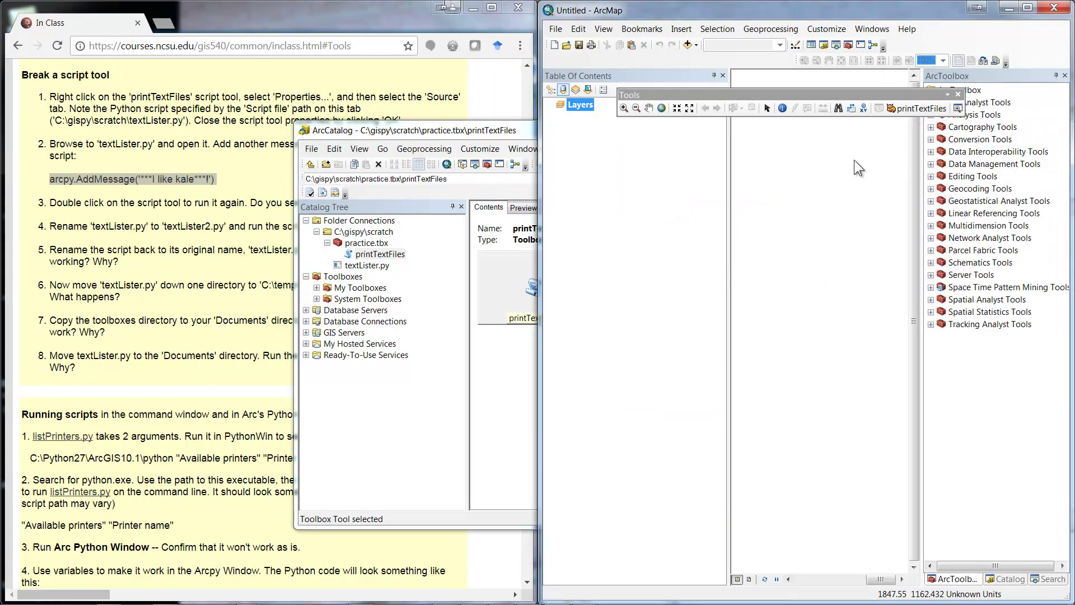
Step: Following the revised step 6, create a breakStuff folder in C:\gispy\scratch, move textLister.py into it, and open the folder to check
click(170, 314)
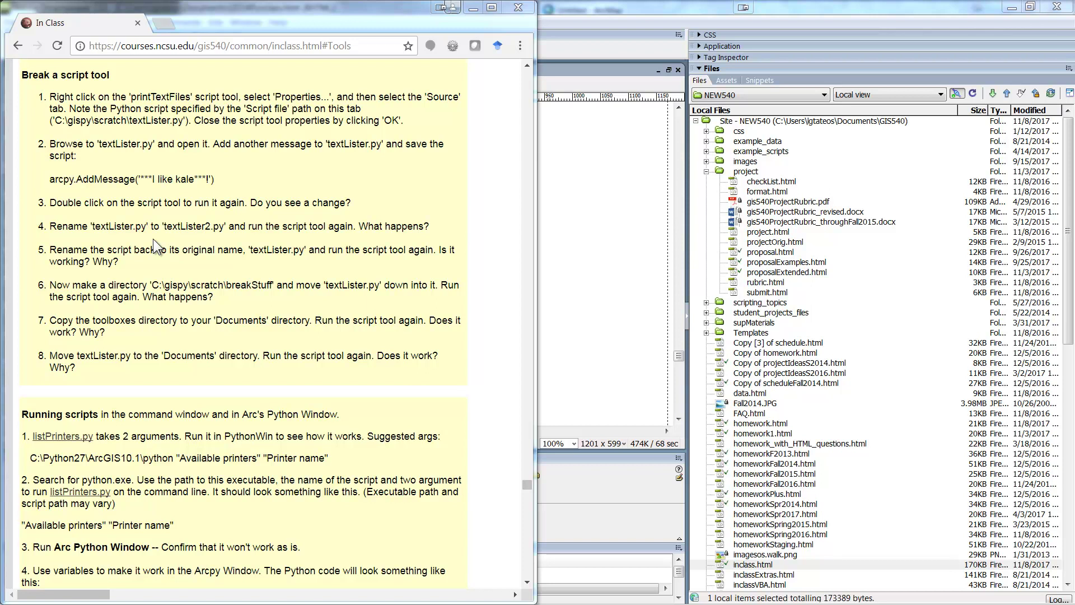
drag(49, 284, 277, 299)
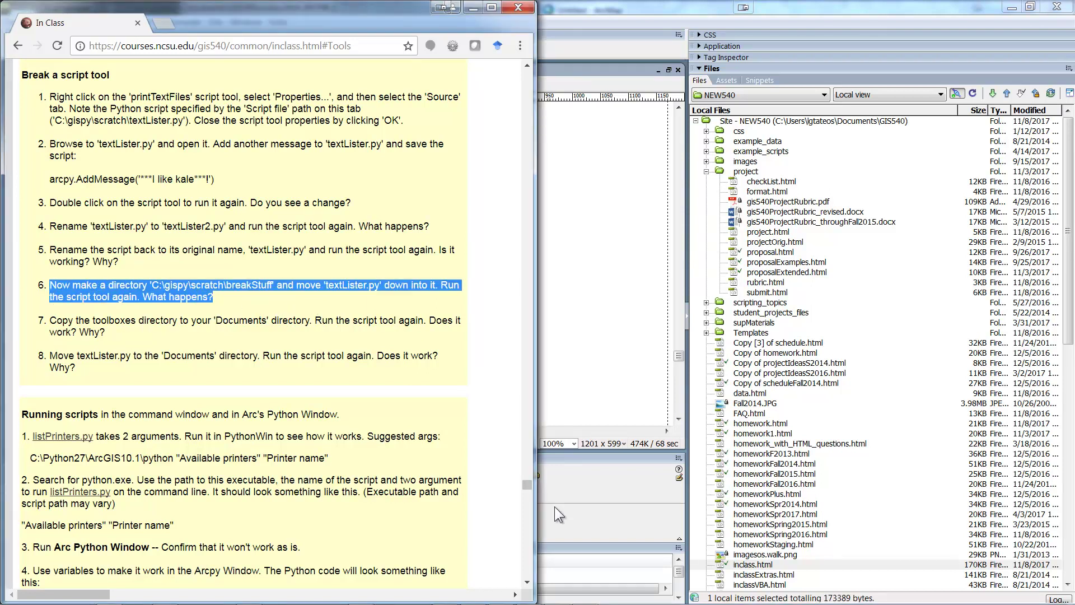
click(360, 596)
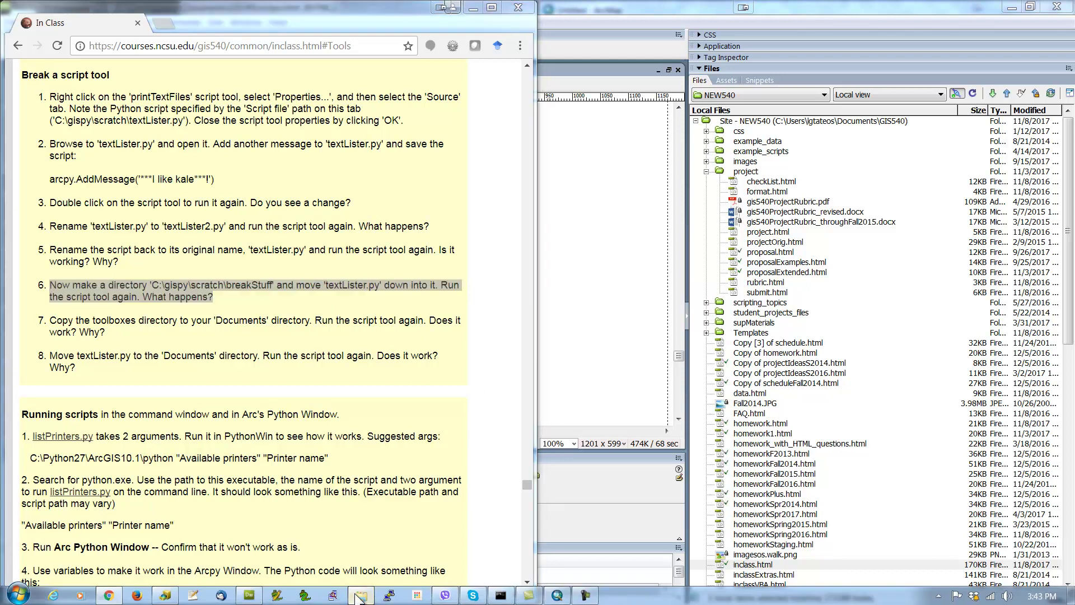
right_click(696, 417)
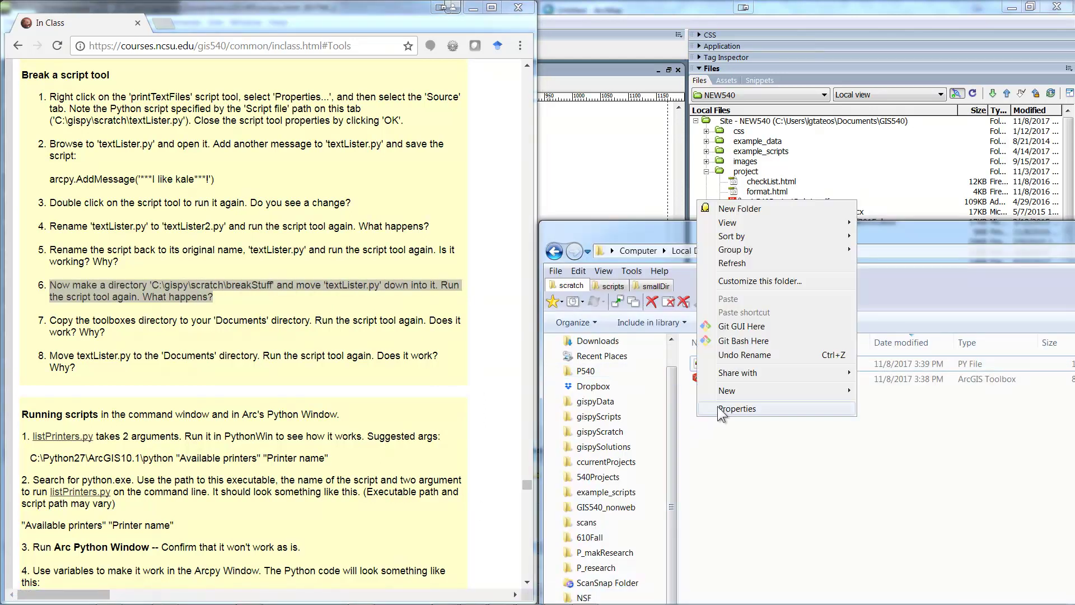
click(718, 210)
text(breakStuff)
key(Return)
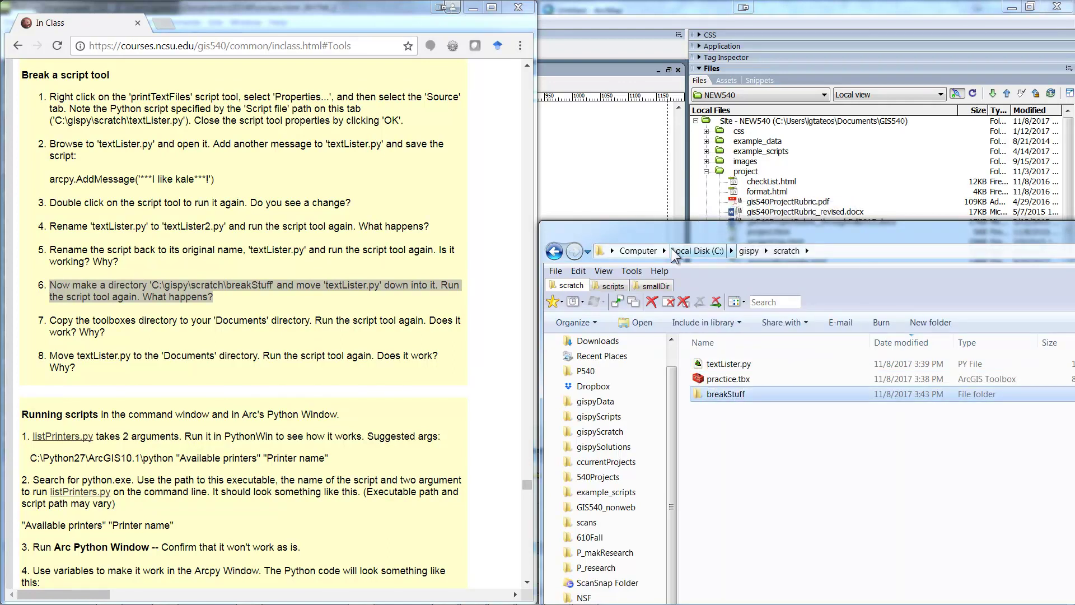
drag(714, 364, 718, 399)
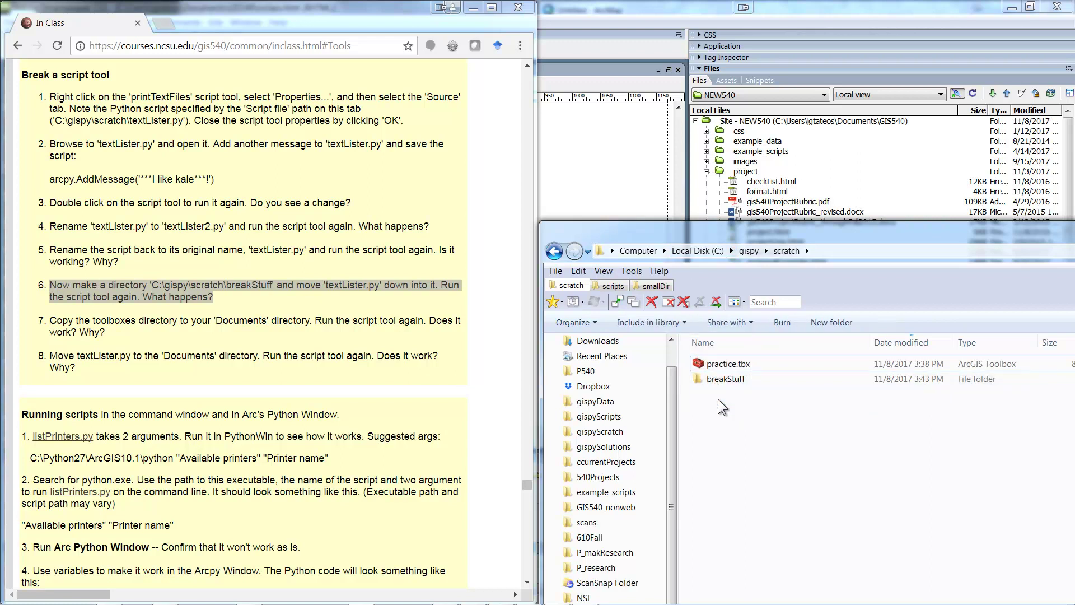
double_click(727, 378)
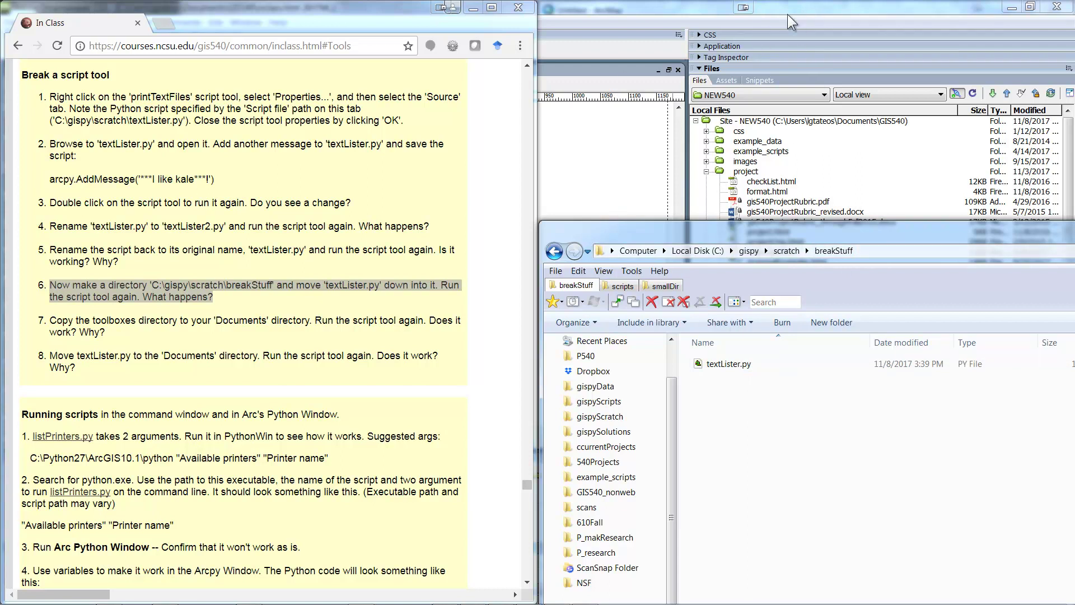
Step: Switch to ArcMap, run printTextFiles with textLister.py moved into breakStuff, examine its results, and close the tool's windows
click(1012, 8)
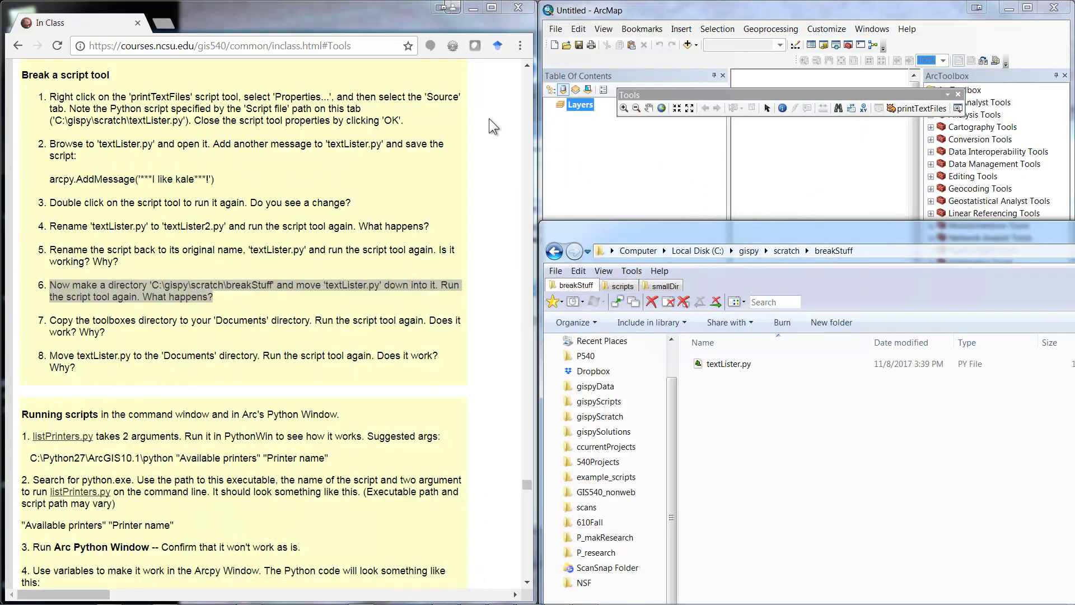
click(782, 175)
click(919, 108)
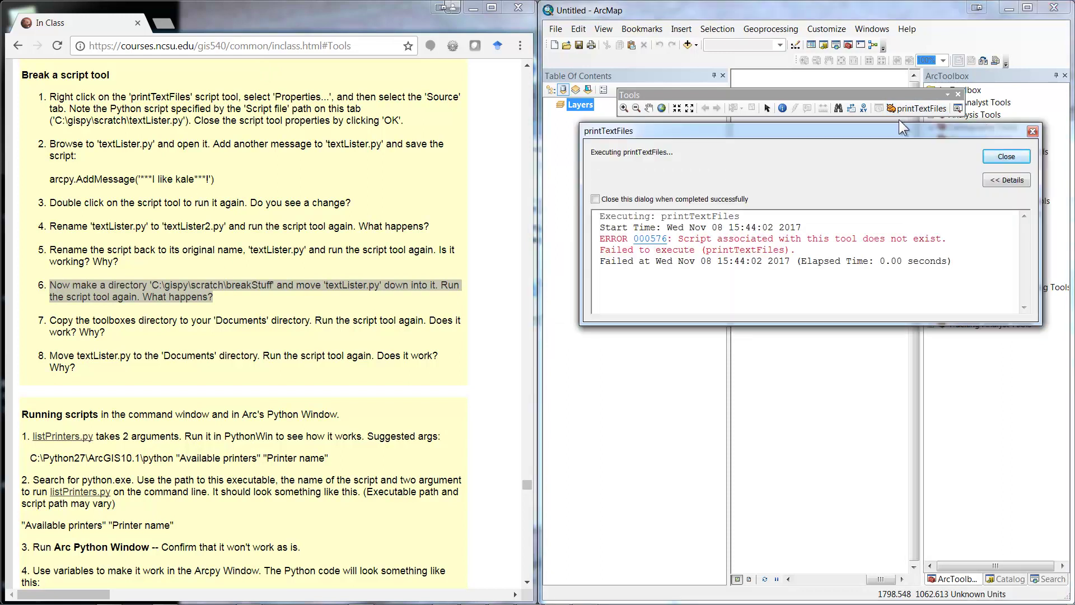
drag(994, 268, 563, 216)
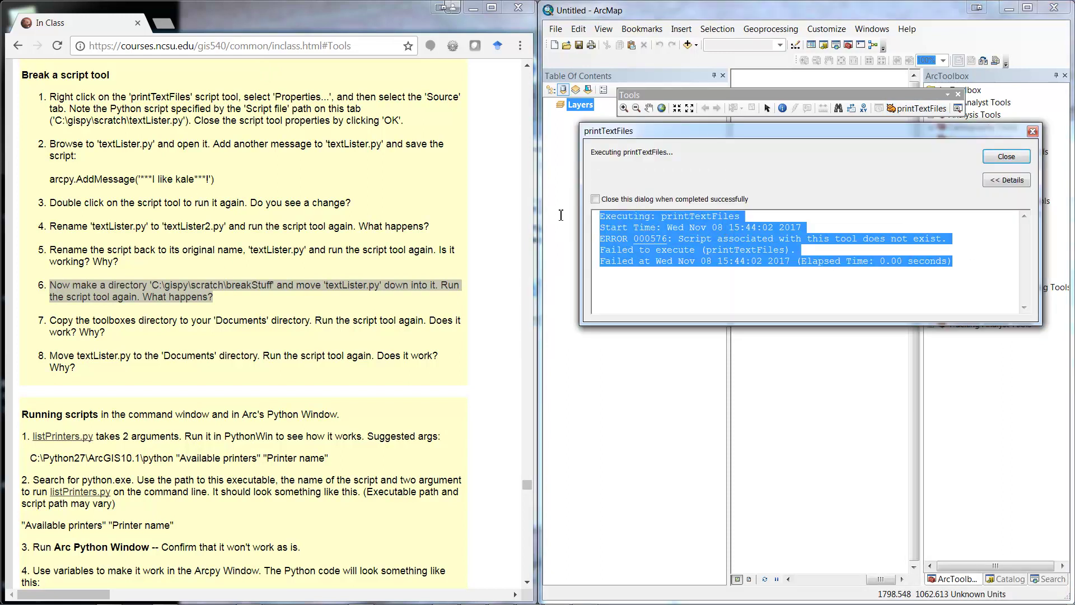
click(1002, 158)
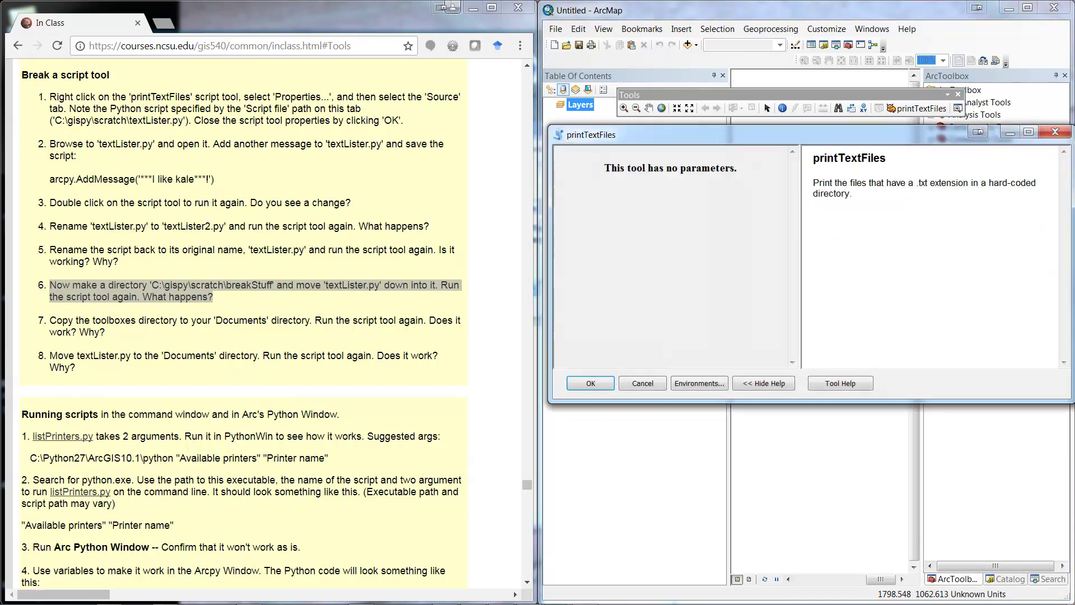
click(642, 384)
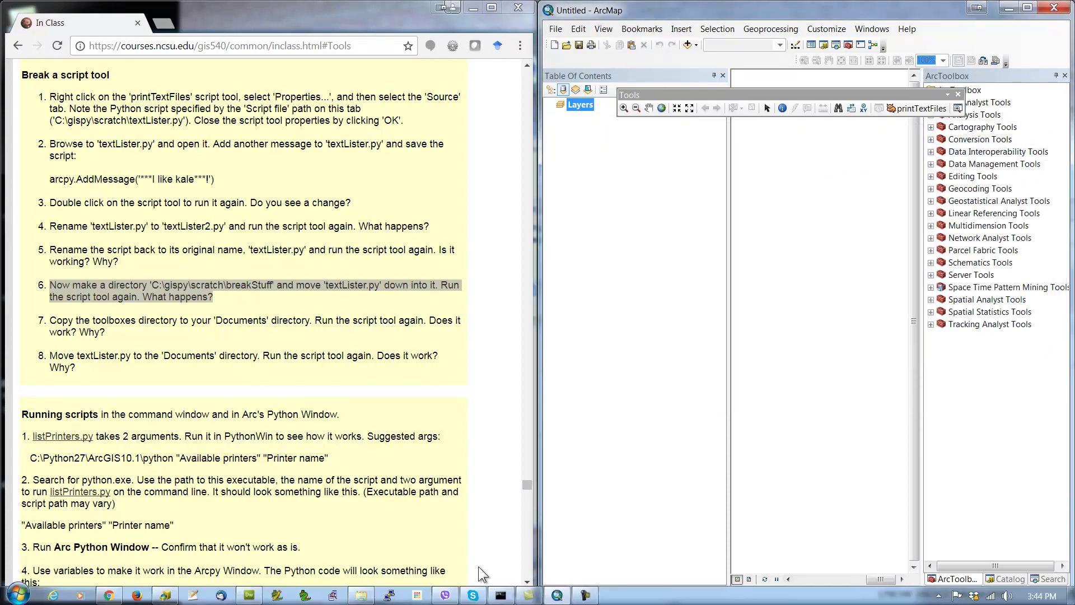
Step: Switch to ArcCatalog, run printTextFiles from practice.tbx in C:\gispy\scratch, examine its results, and close the tool's windows
click(164, 596)
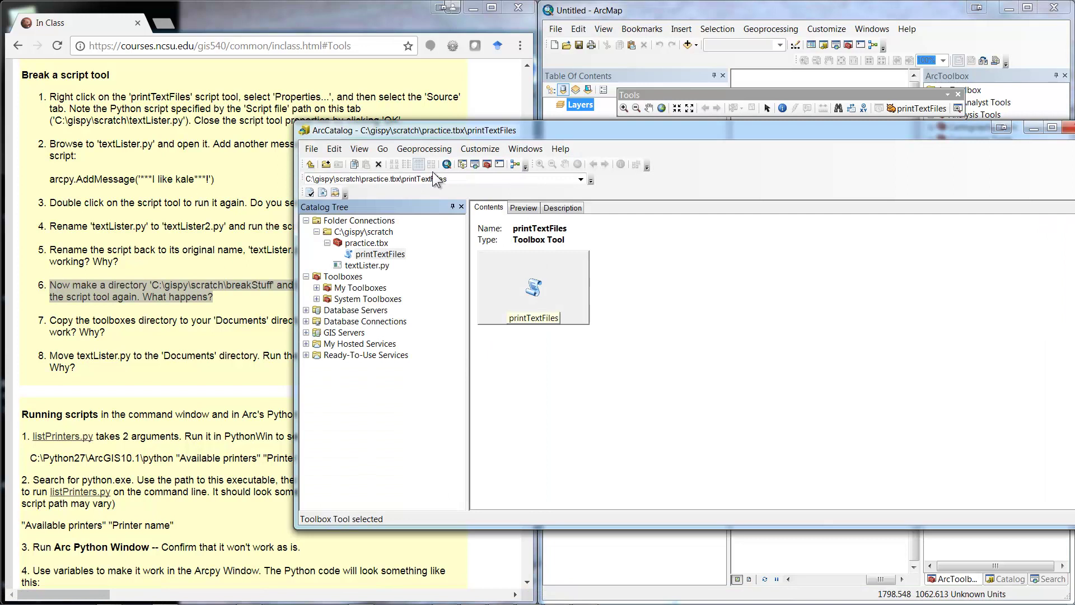
double_click(381, 255)
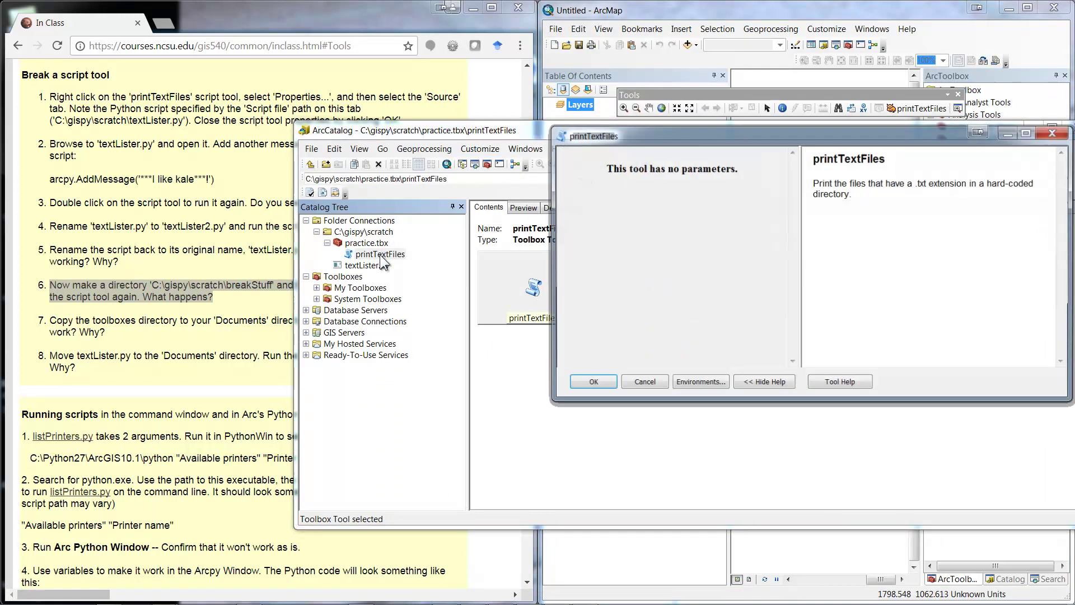
click(599, 383)
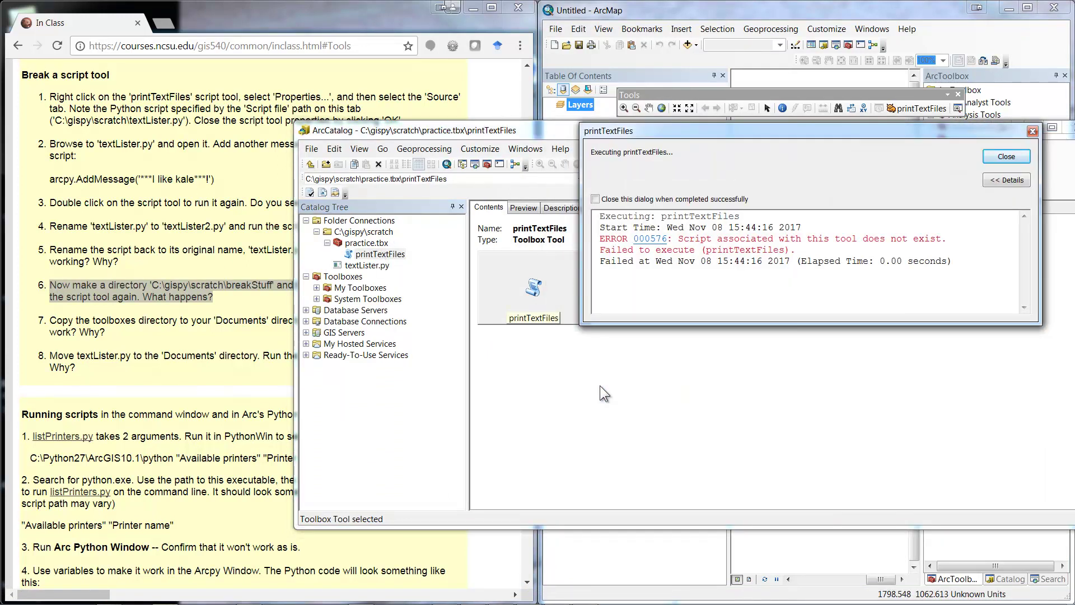
click(1003, 158)
key(Return)
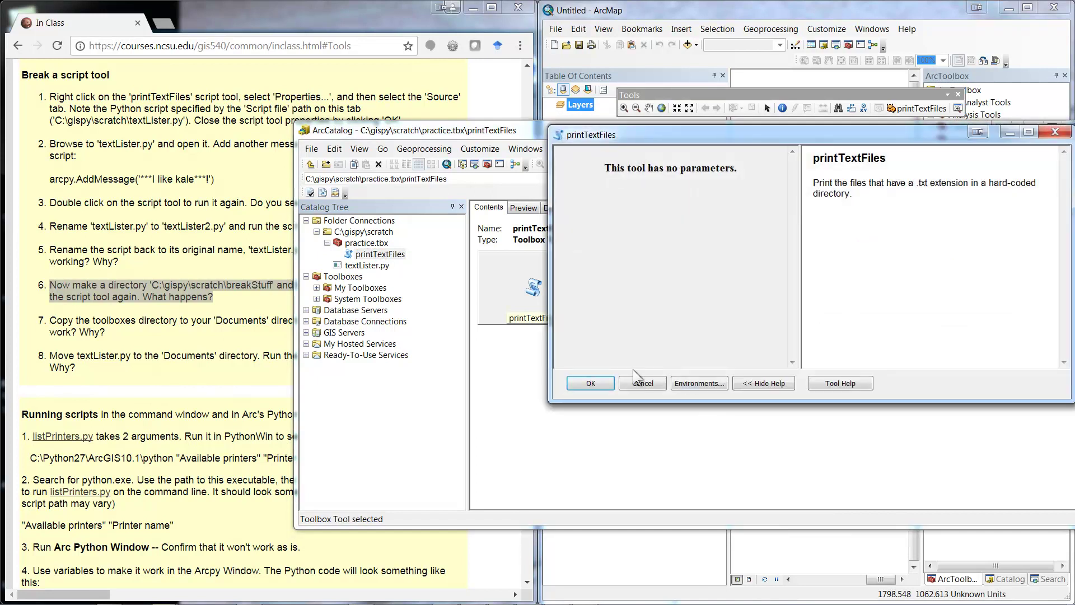
click(643, 386)
Step: Following step 7 of the exercise, move practice.tbx from C:\gispy\scratch to the Documents library in Windows Explorer
click(217, 356)
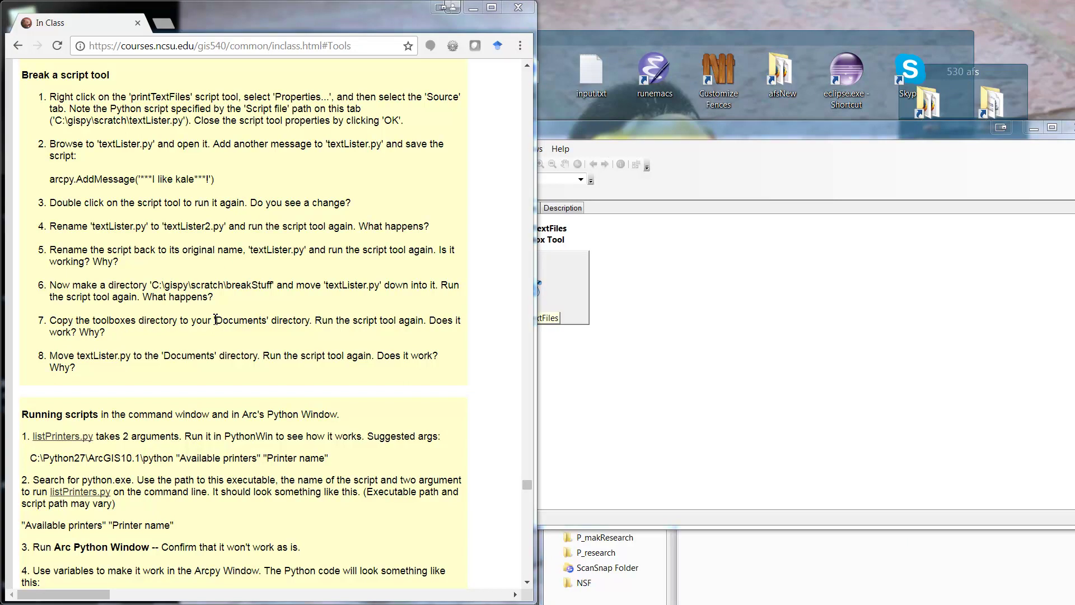
click(755, 565)
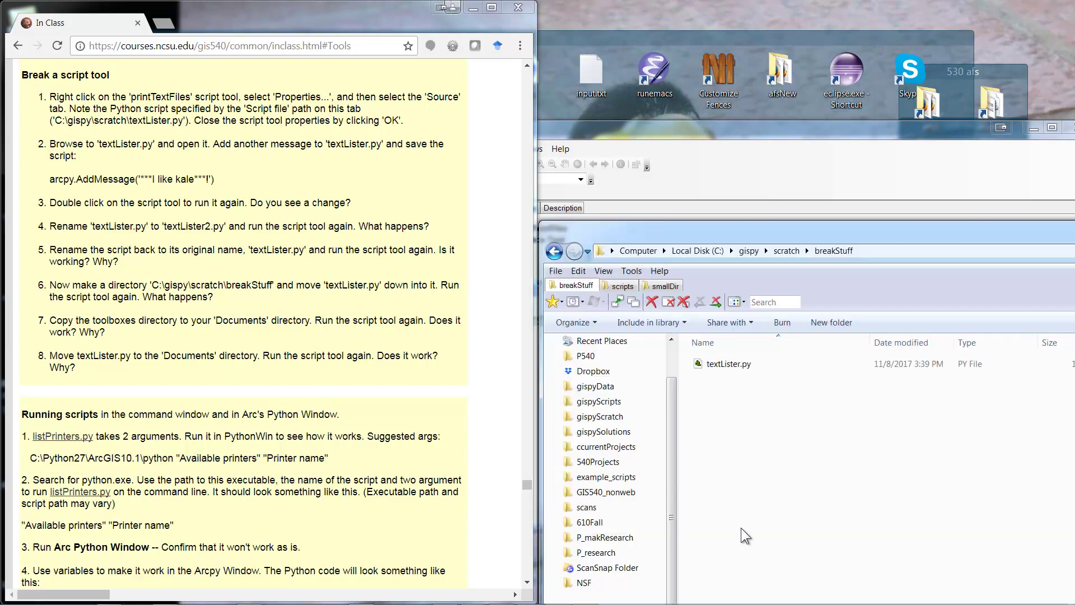
click(786, 250)
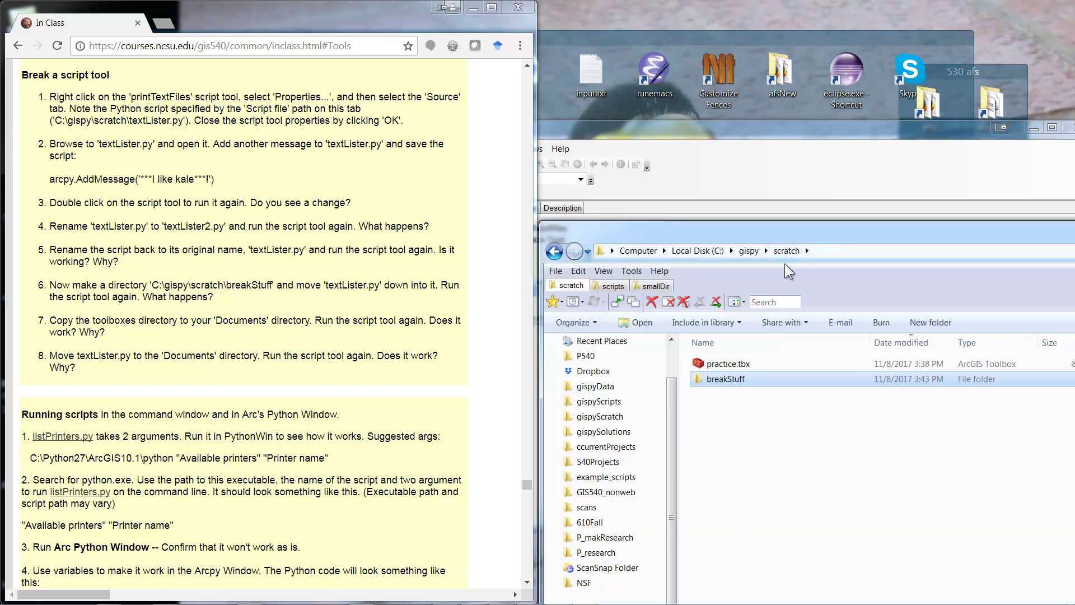
click(738, 363)
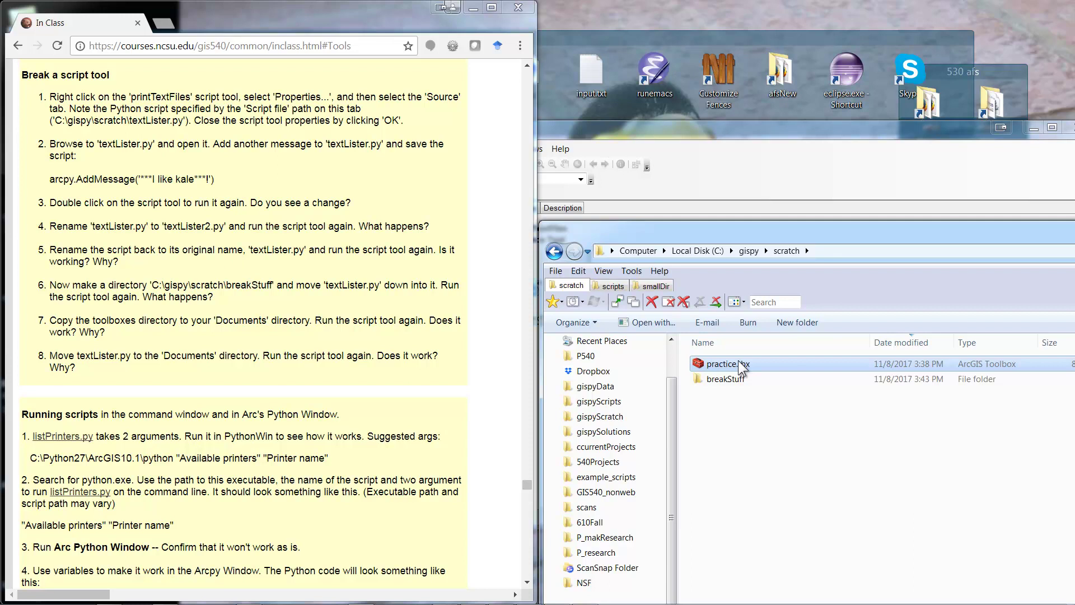
key(ctrl+x)
drag(670, 451, 670, 528)
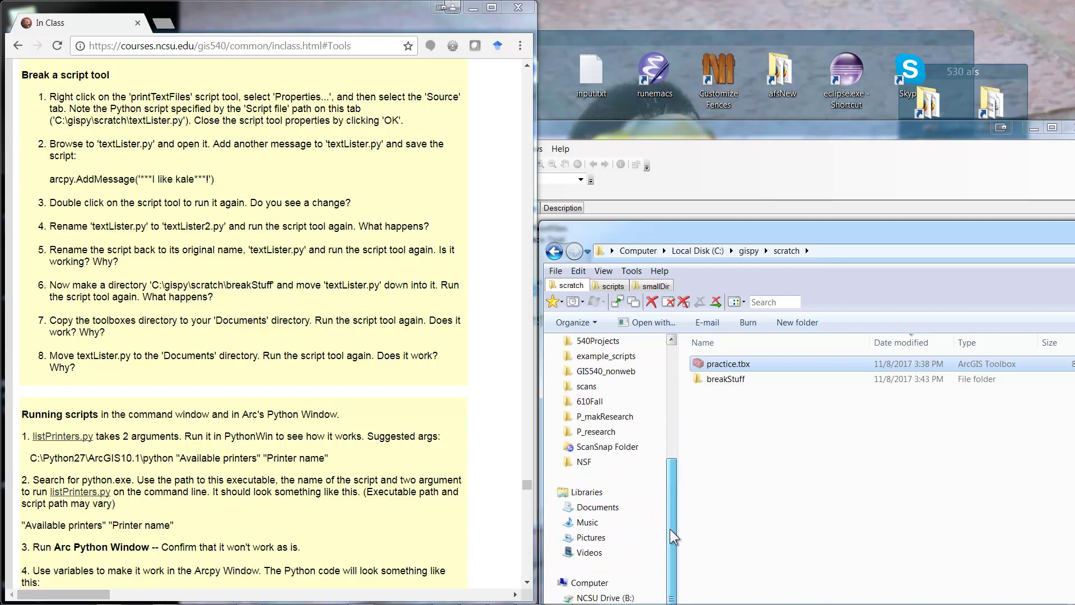
click(594, 508)
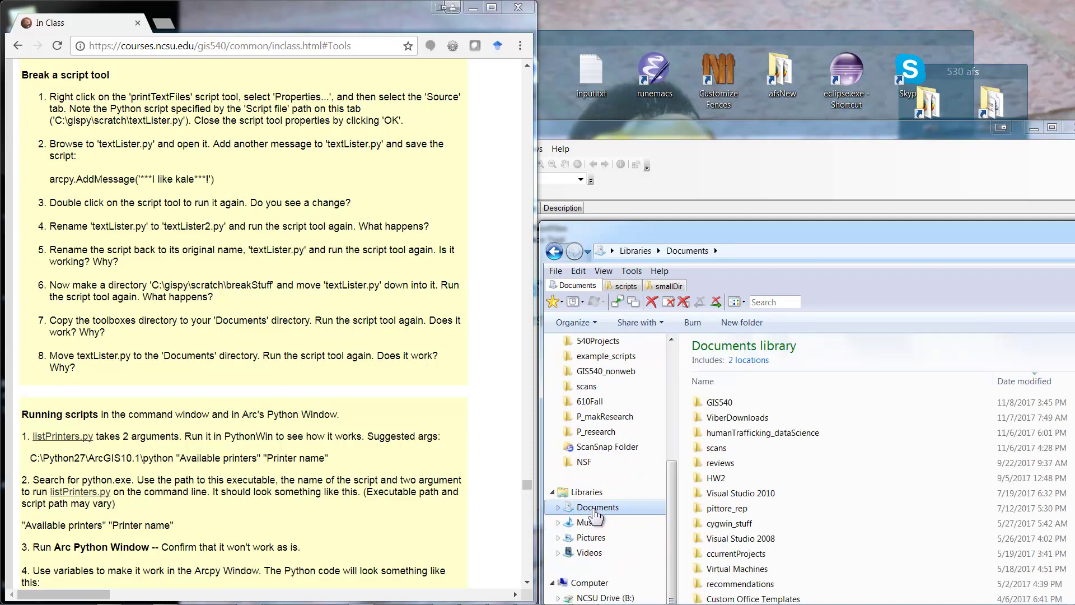
drag(781, 241, 788, 27)
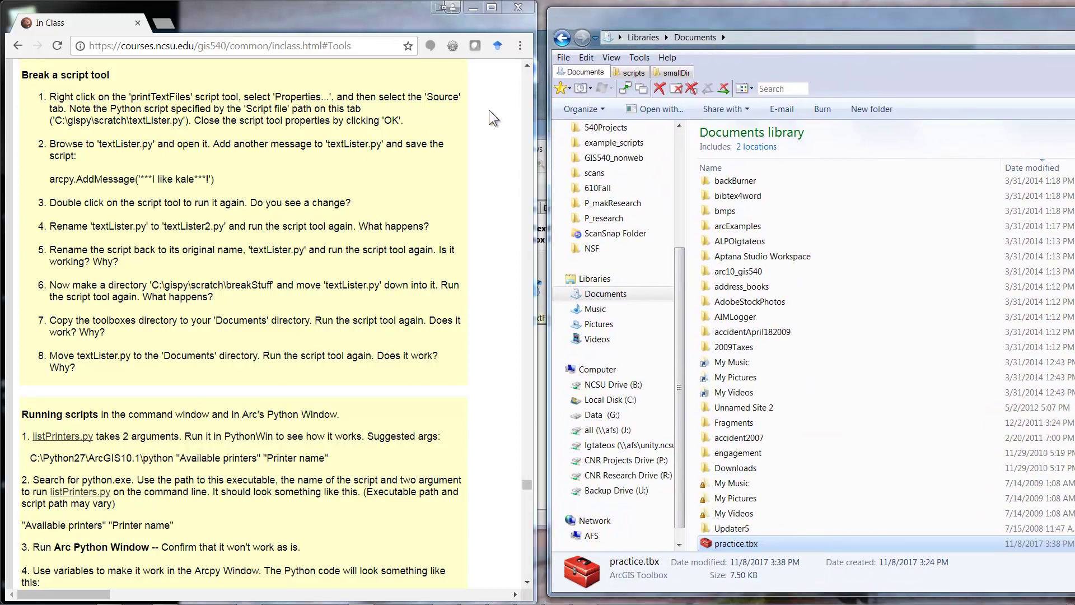
Step: Switch to ArcCatalog and add a folder connection to My Documents, inside the Documents library
mouse_move(328, 596)
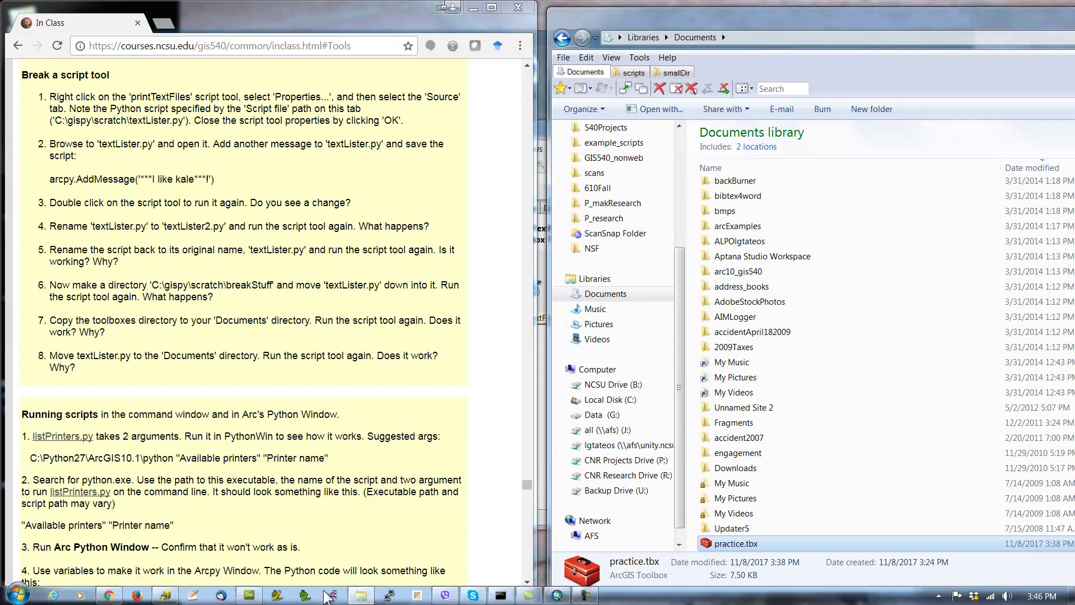
click(165, 595)
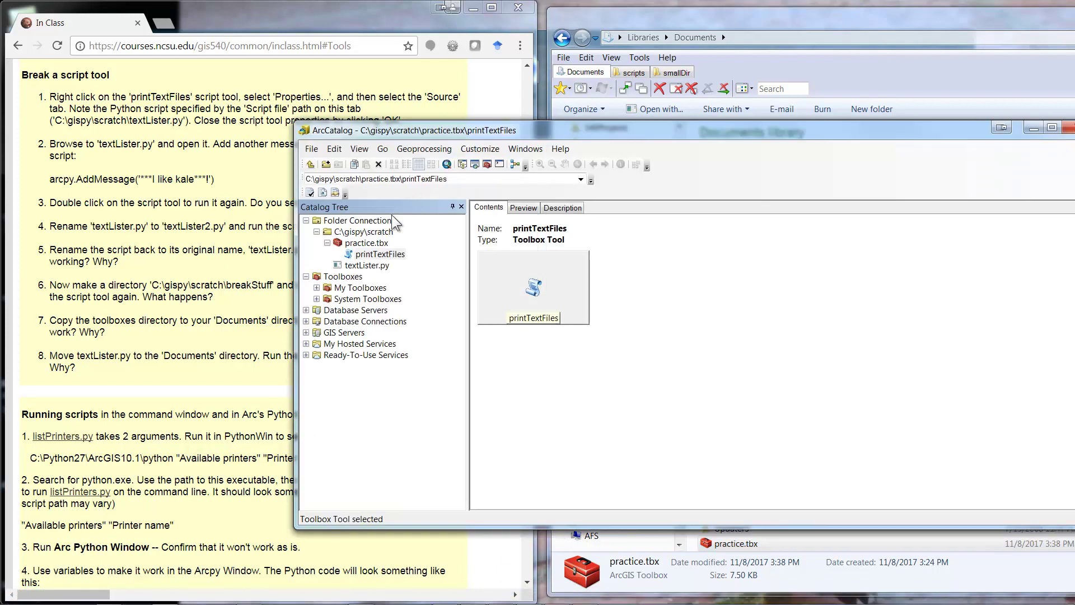
click(343, 220)
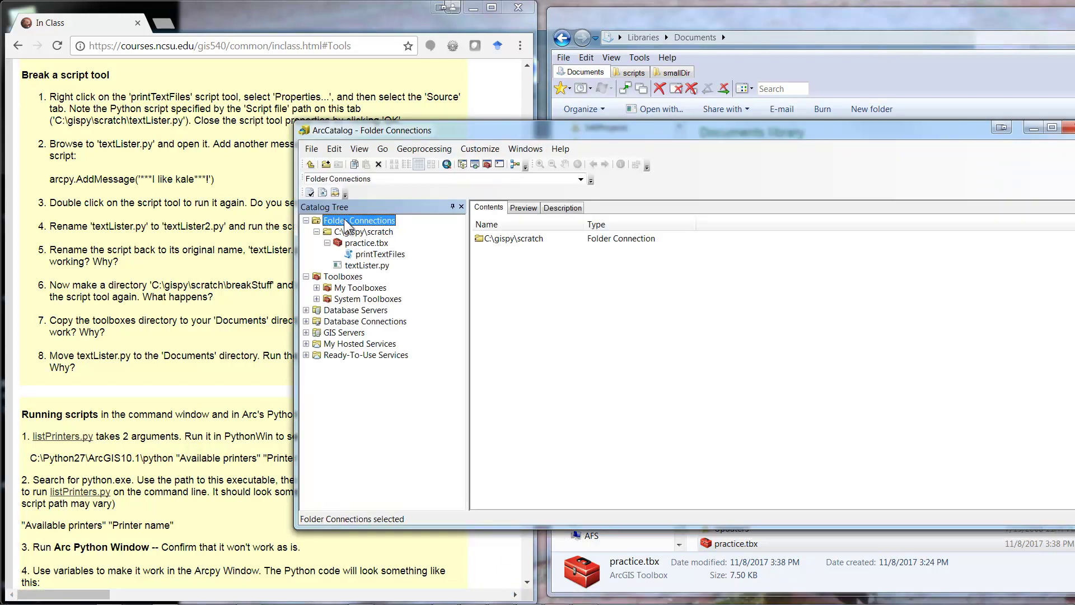
click(325, 164)
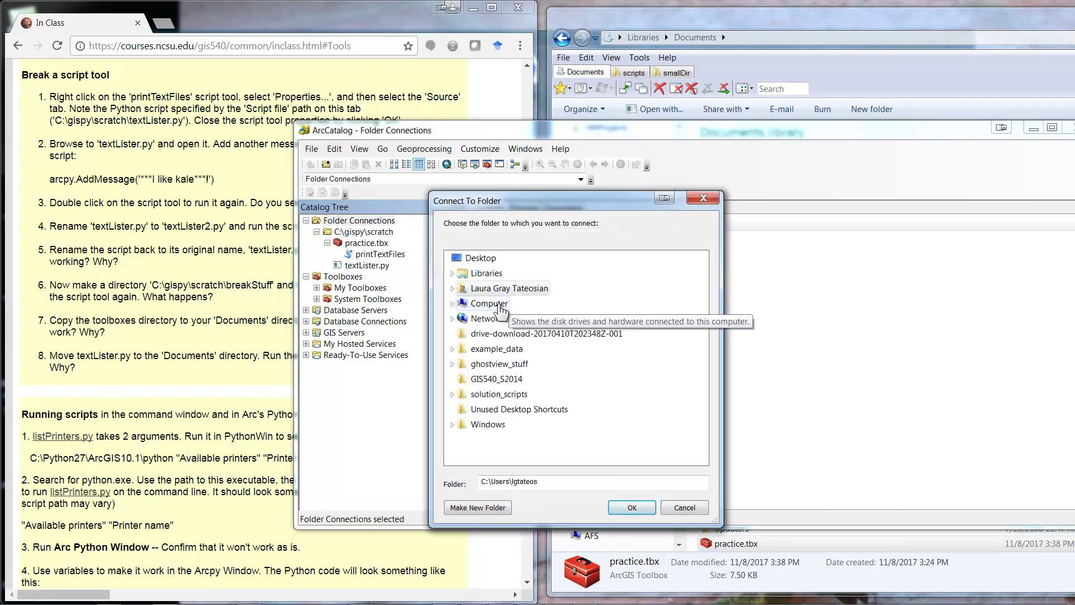
click(497, 272)
click(498, 288)
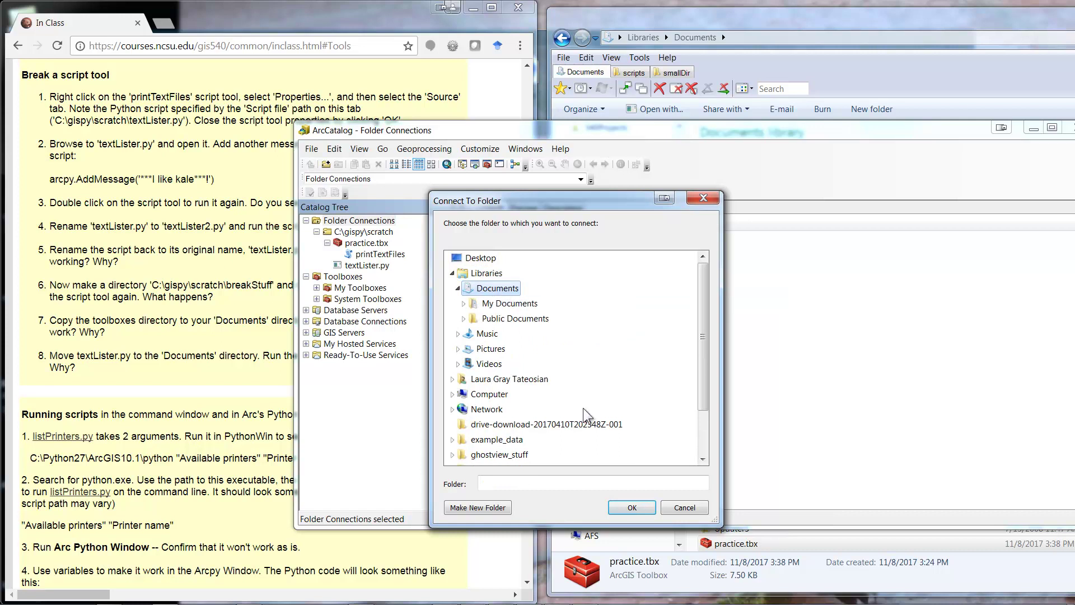
click(632, 507)
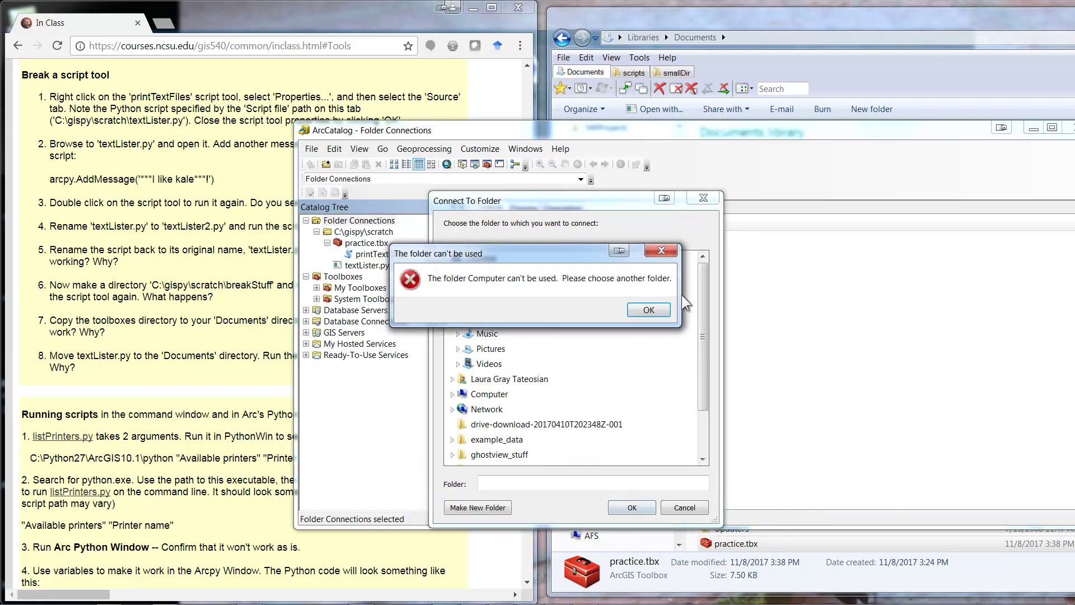
key(Return)
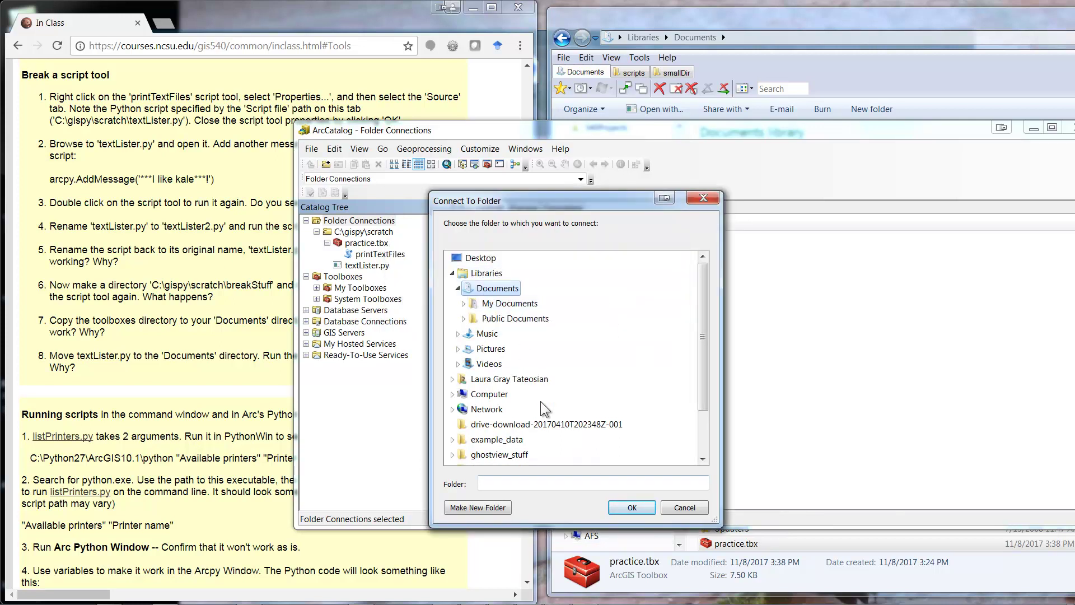
click(504, 303)
click(632, 507)
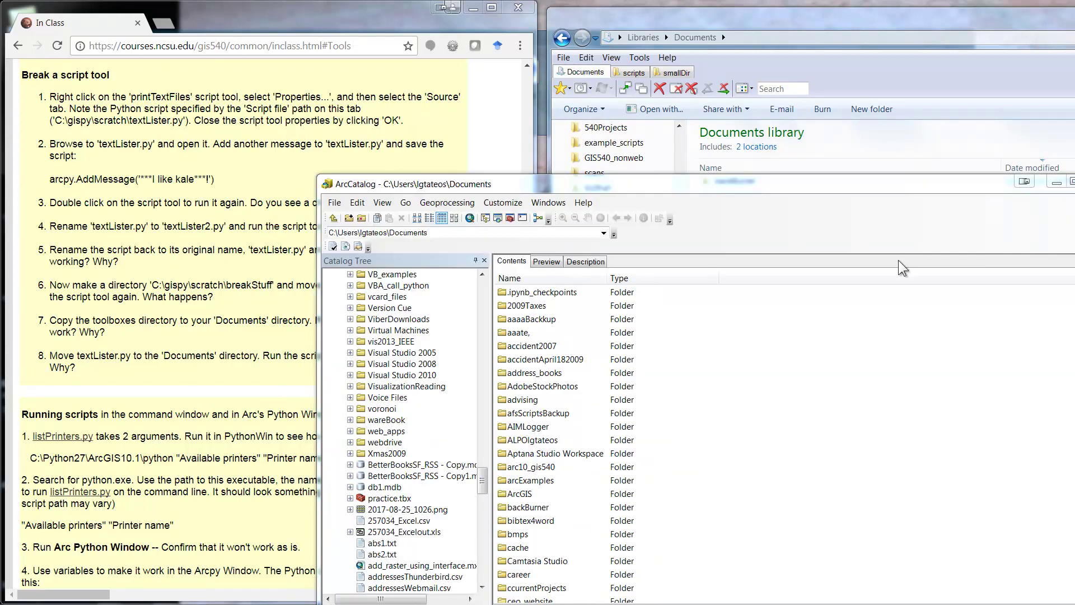
Step: Run printTextFiles from practice.tbx in the Documents folder, examine its results, and close the tool's windows
click(350, 498)
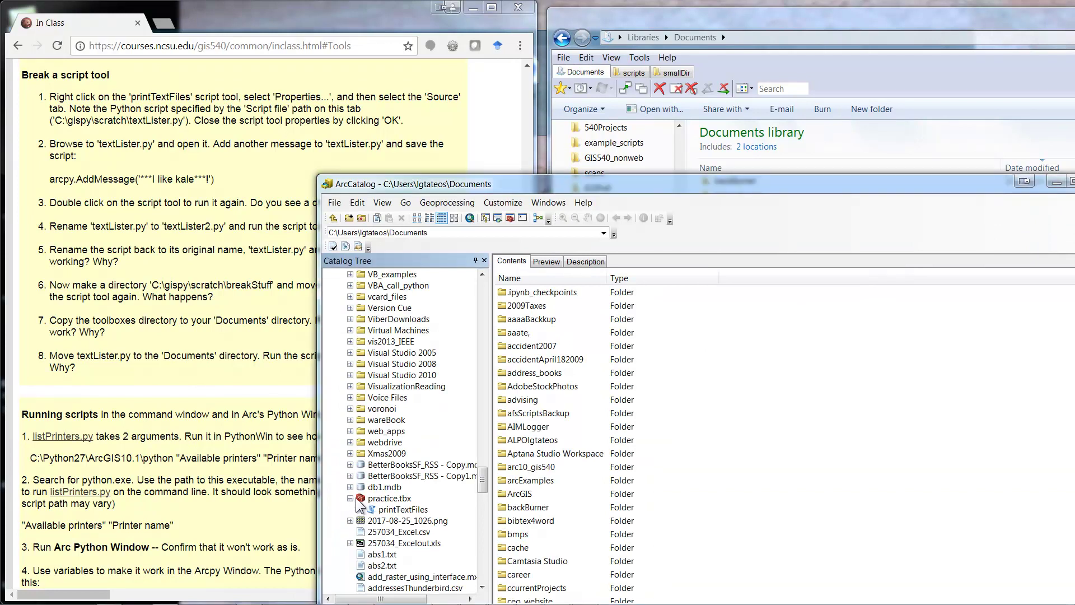
click(392, 502)
click(395, 509)
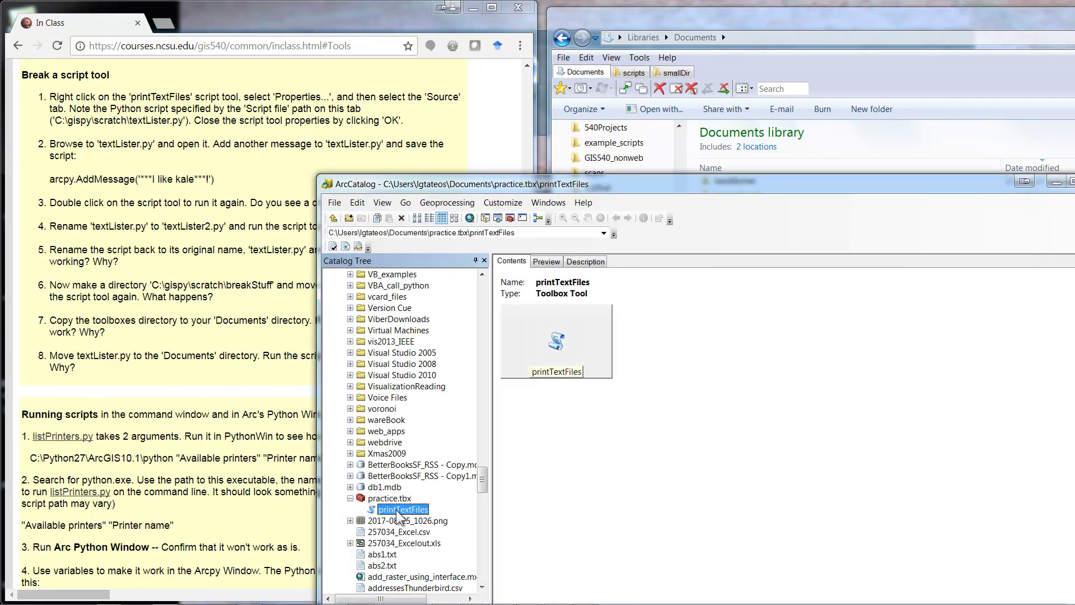
double_click(397, 511)
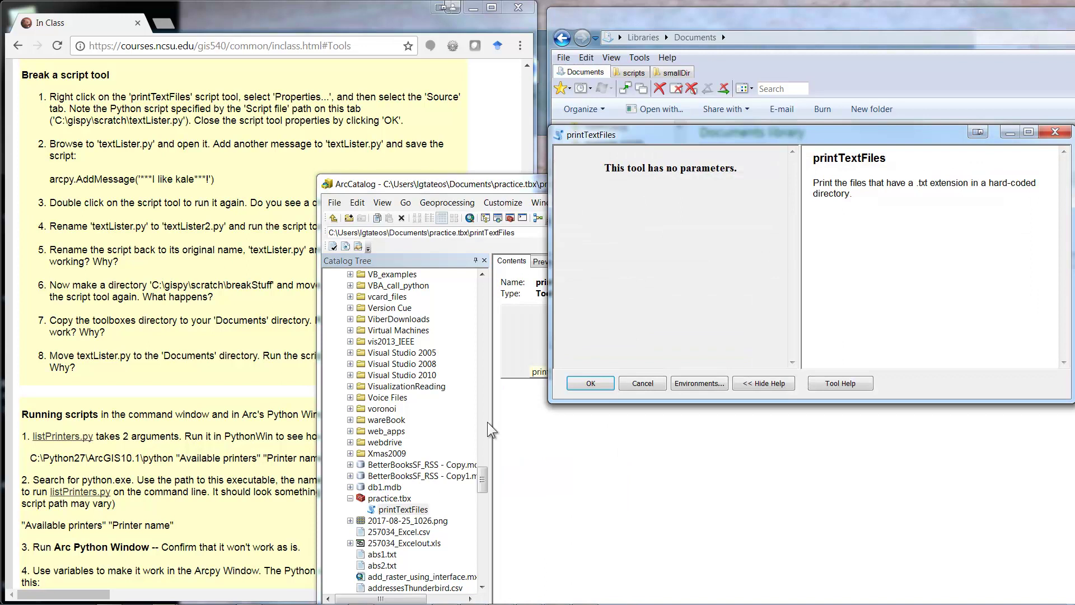
click(592, 382)
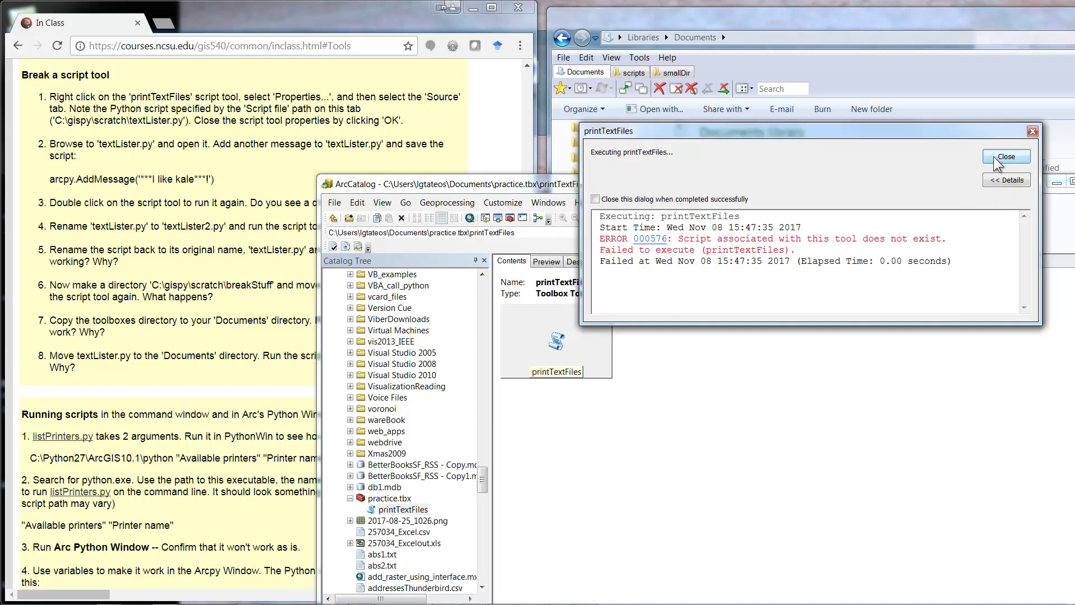
click(998, 161)
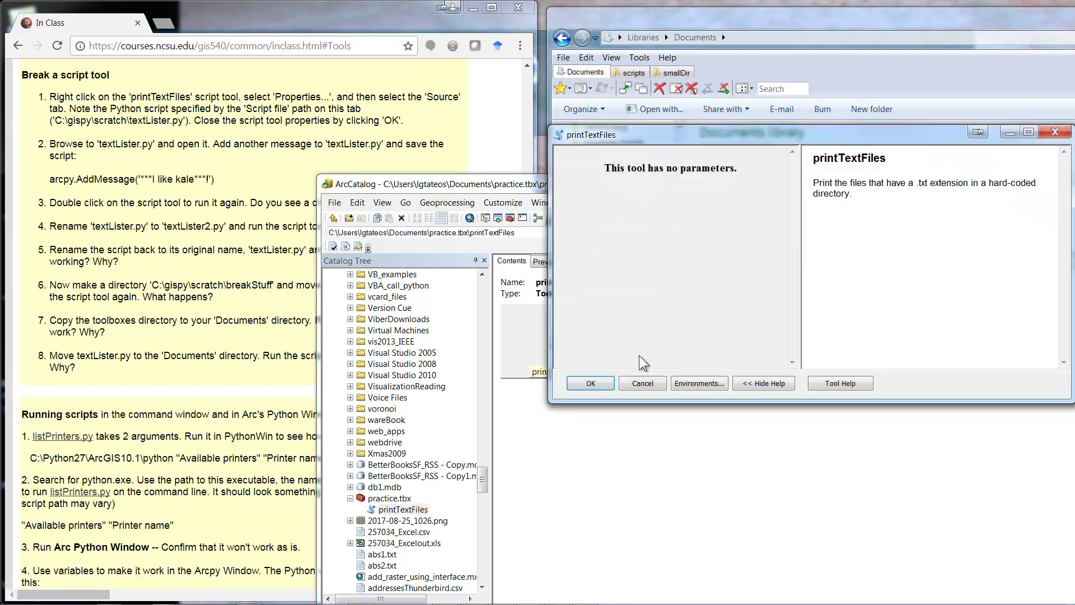
click(643, 383)
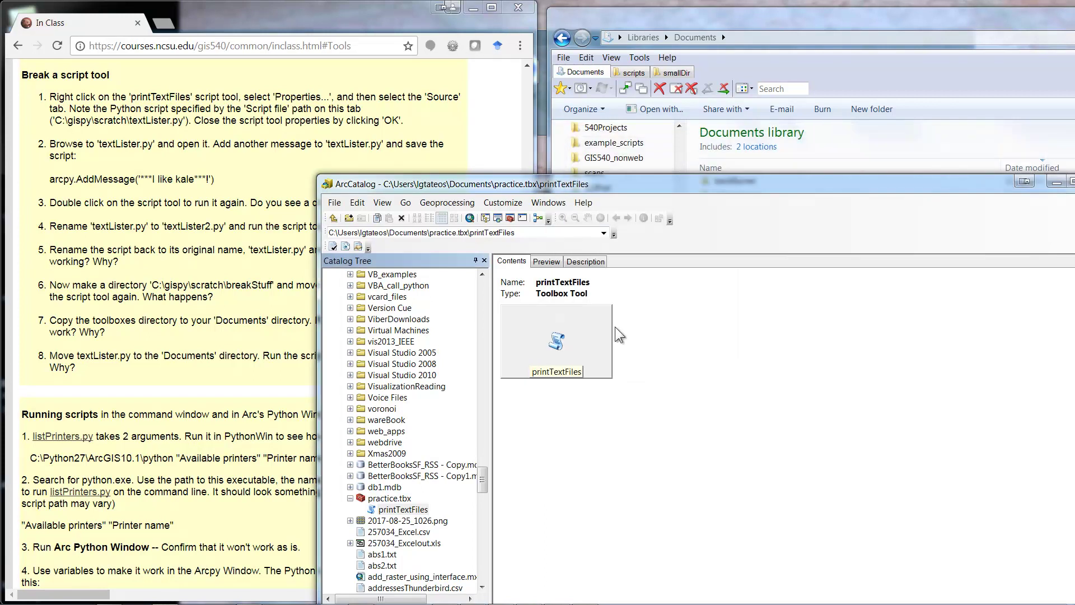
Step: Switch to Windows Explorer, open a second tab of the Documents library, and return to the first Documents tab
click(619, 170)
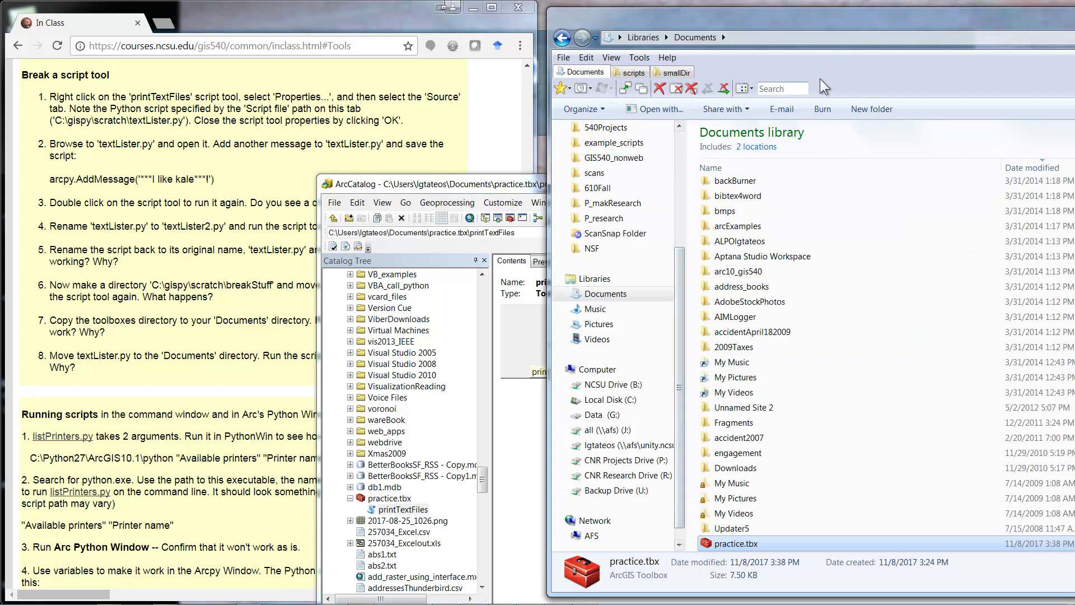
click(633, 73)
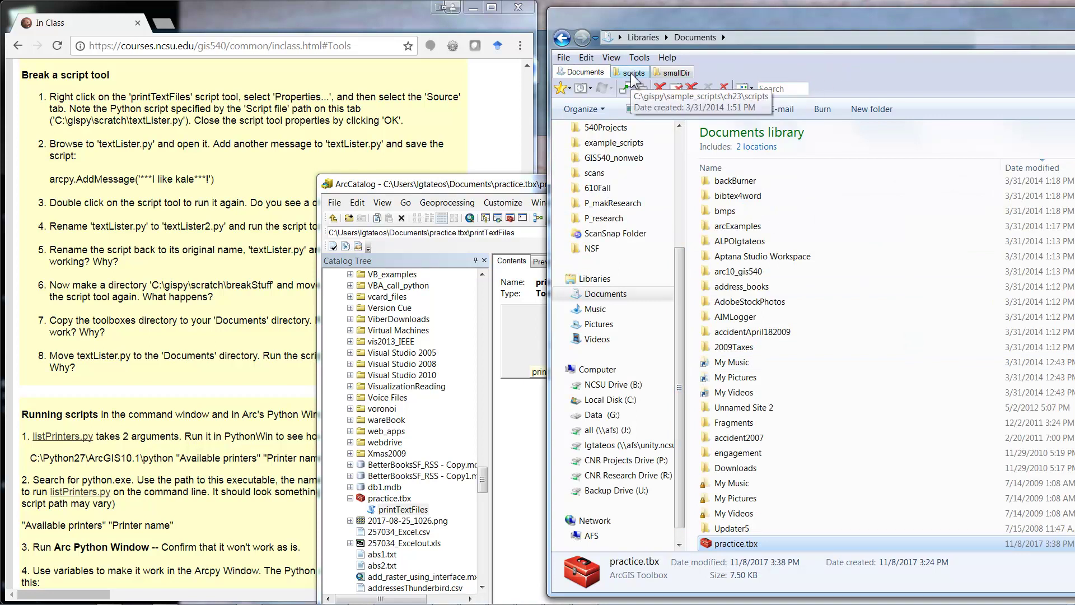
click(584, 72)
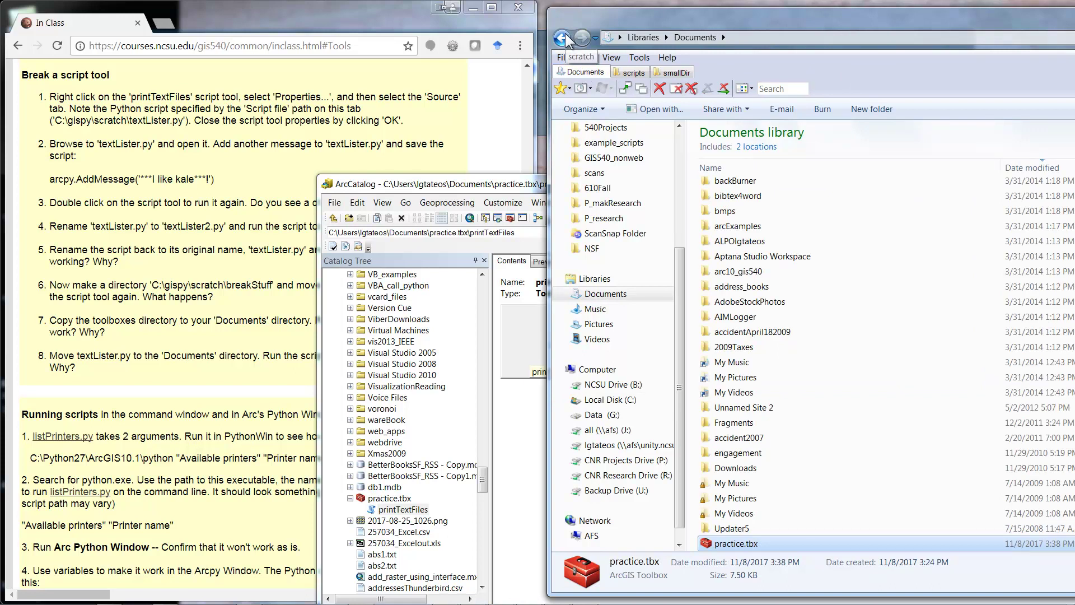
middle_click(574, 71)
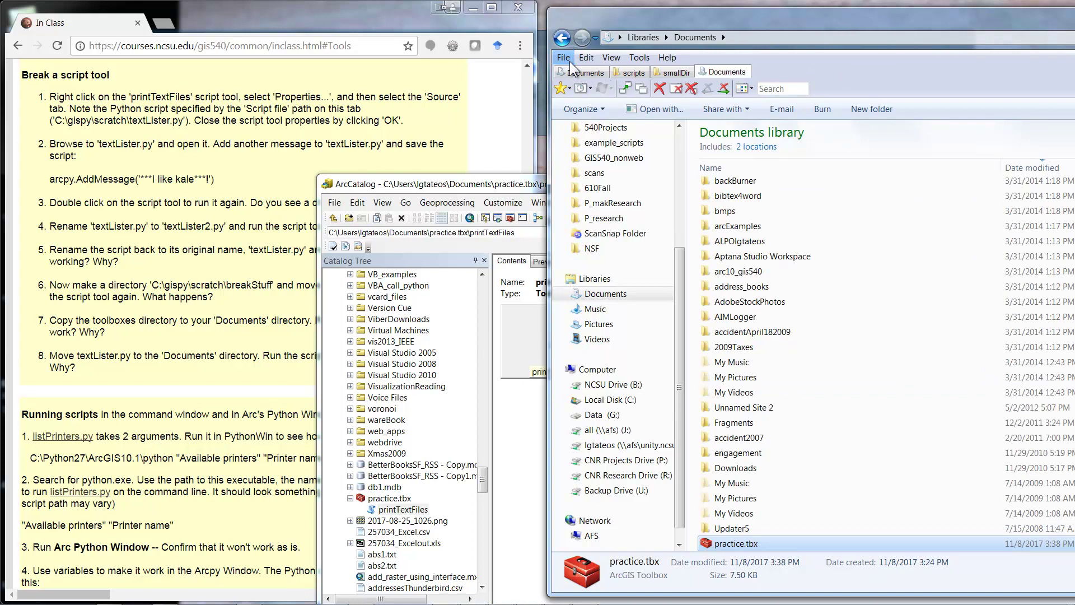
click(575, 73)
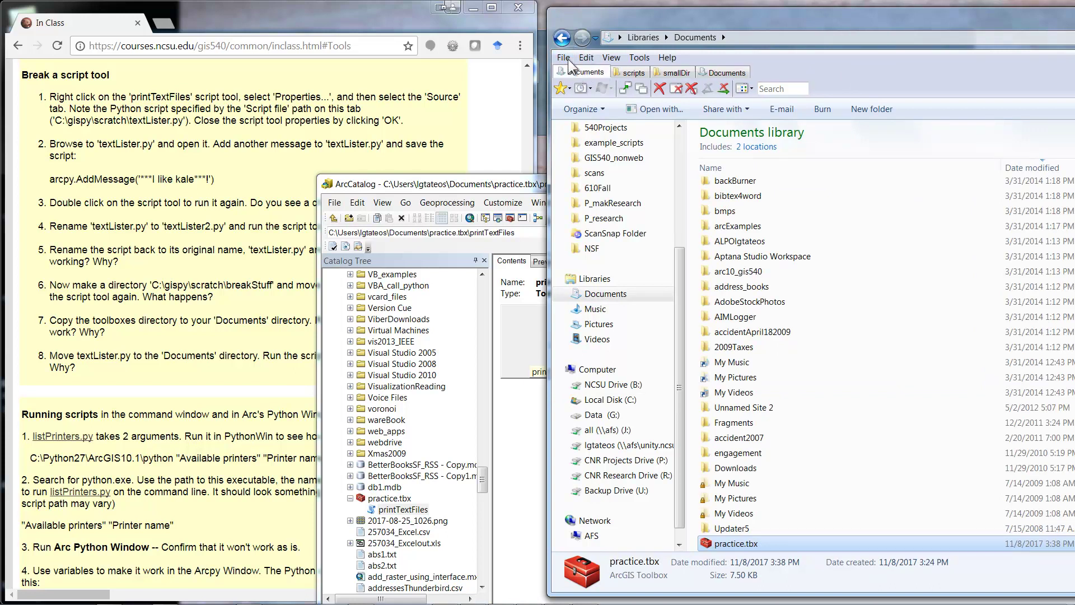
Step: Following step 8 of the exercise, move textLister.py from C:\gispy\scratch\breakStuff to the Documents library
click(567, 41)
click(727, 150)
double_click(727, 150)
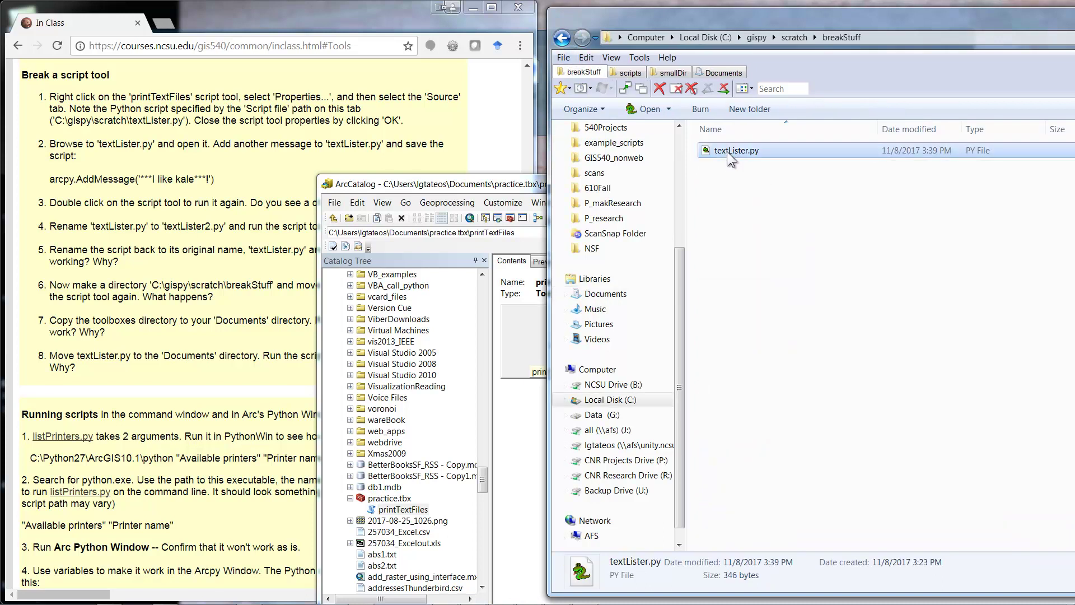
click(734, 74)
mouse_move(746, 149)
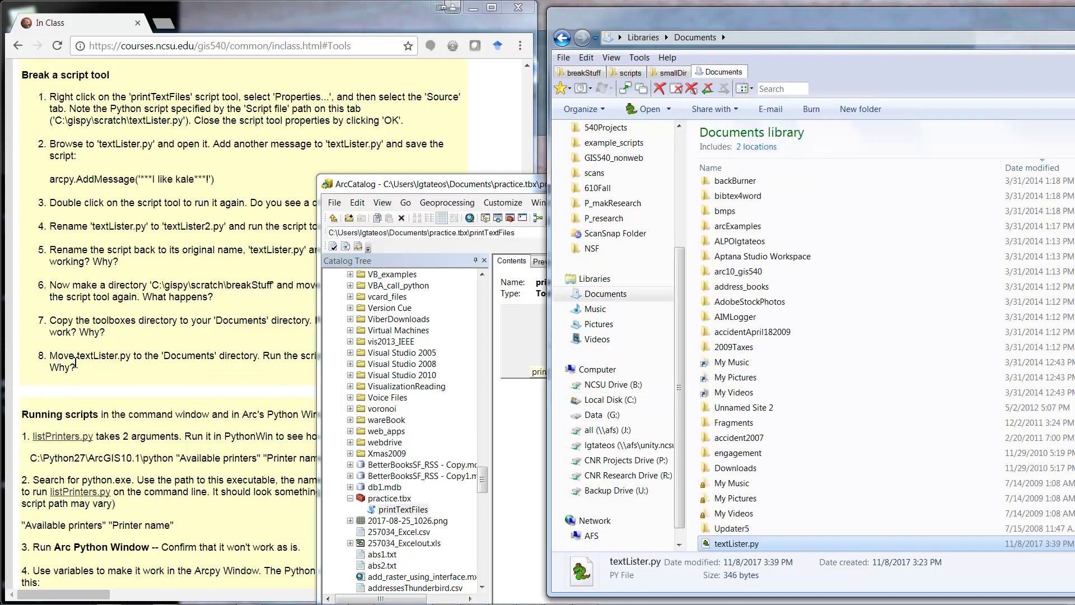
Step: Switch to ArcCatalog, run printTextFiles from practice.tbx in the Documents folder, highlight its result messages, and close the results window
click(429, 185)
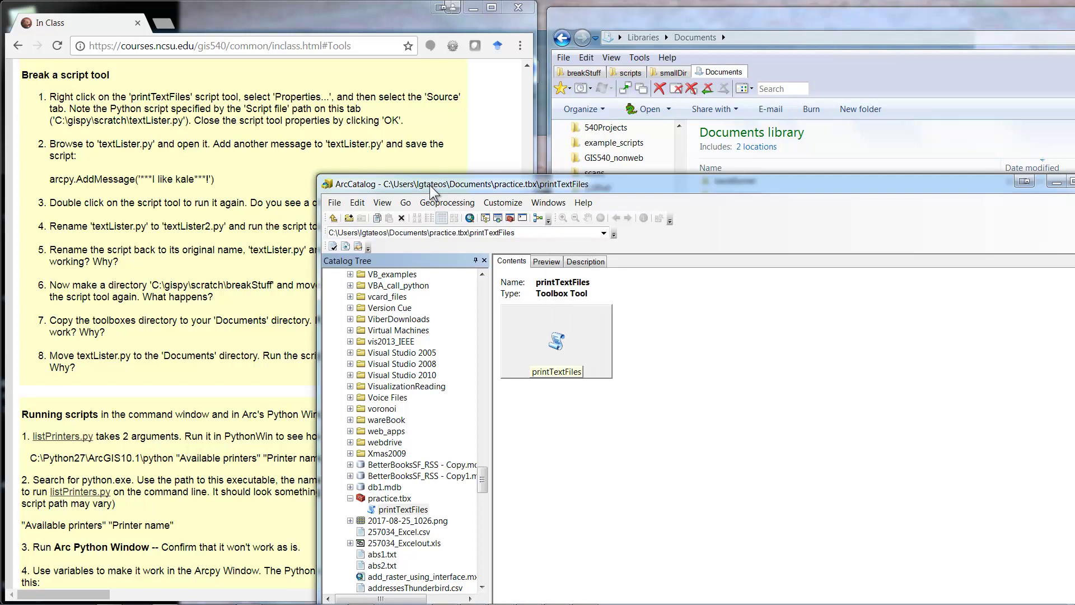
double_click(388, 511)
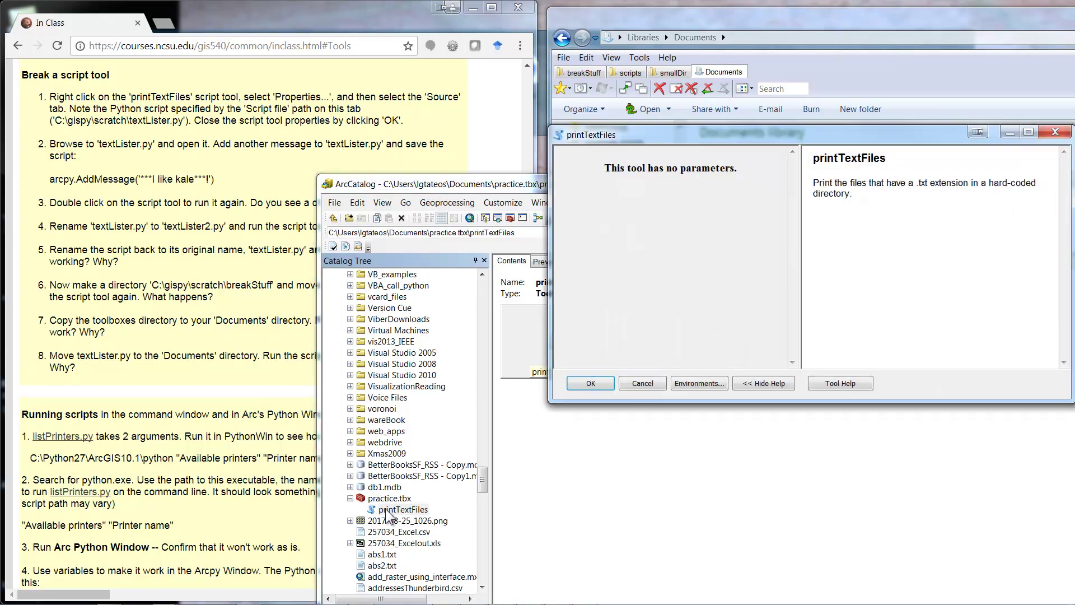
click(589, 383)
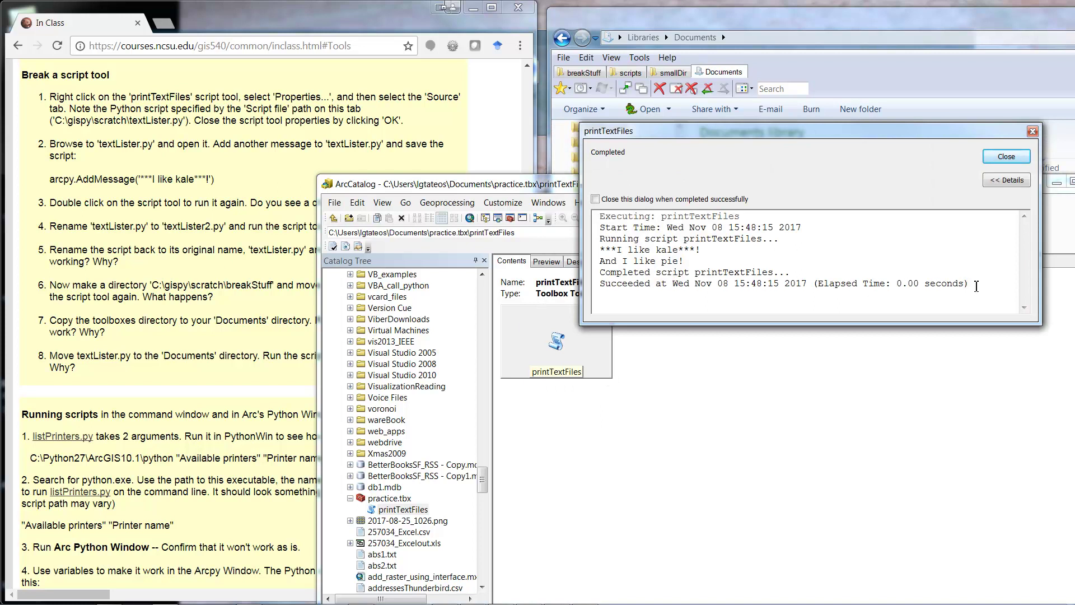
drag(976, 286, 561, 211)
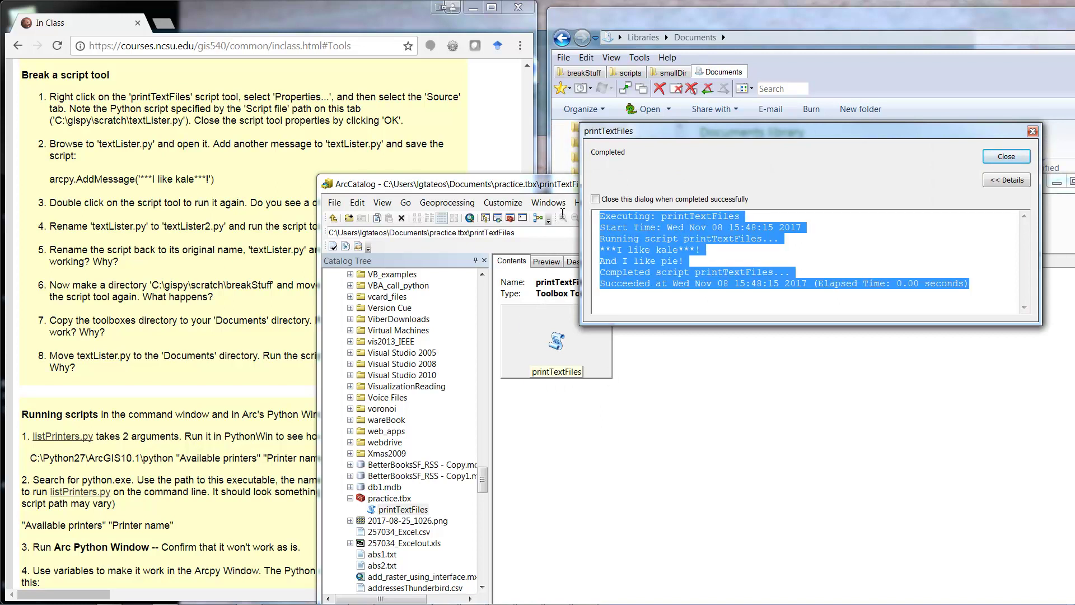
click(1020, 160)
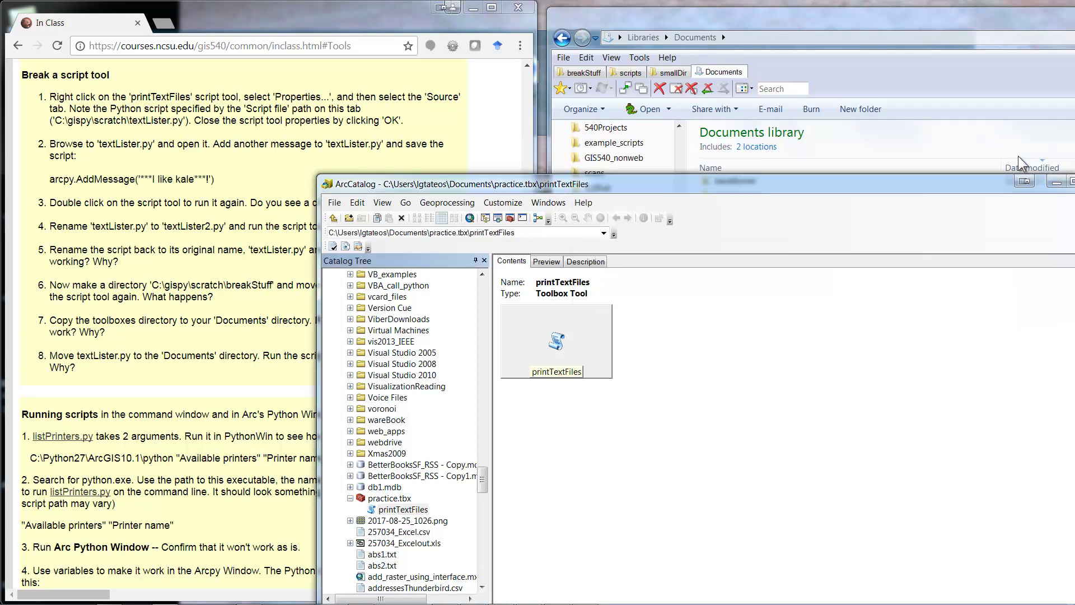